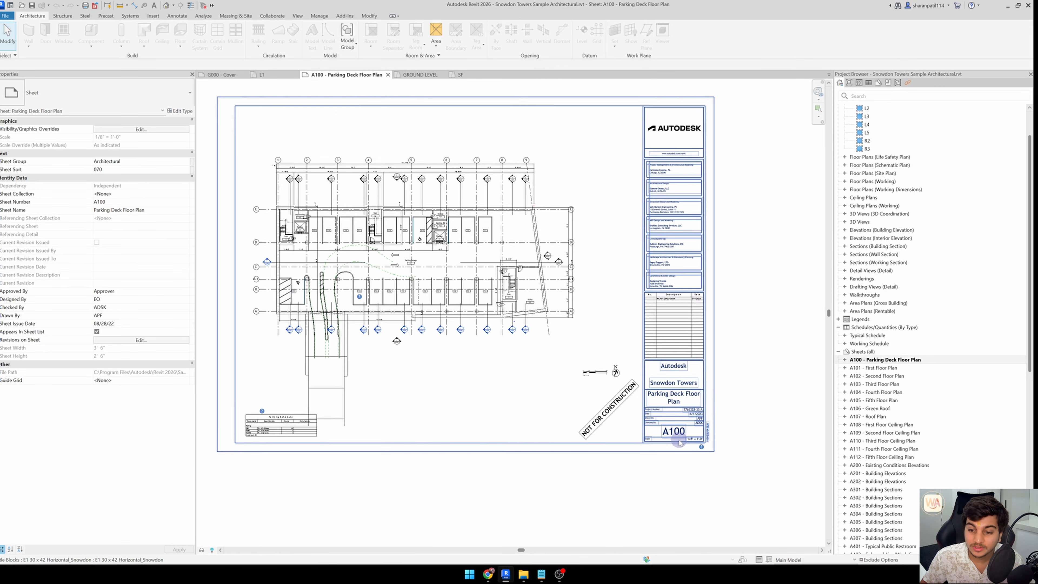
Examine the title block and floor plan on sheet A100 and look through the project's sheet list
scroll(686, 435, up, 4)
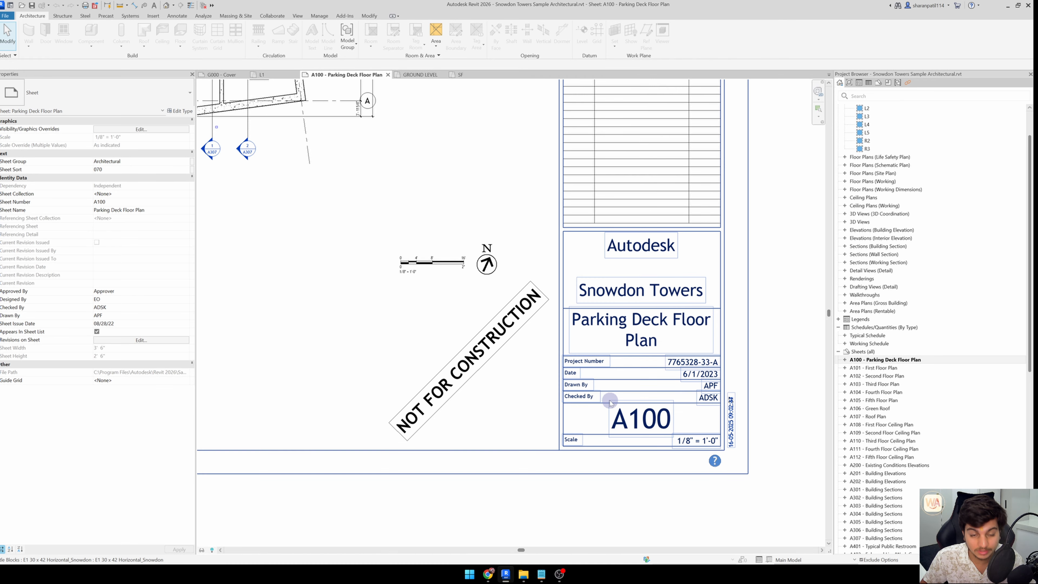
scroll(609, 393, down, 3)
scroll(638, 396, down, 2)
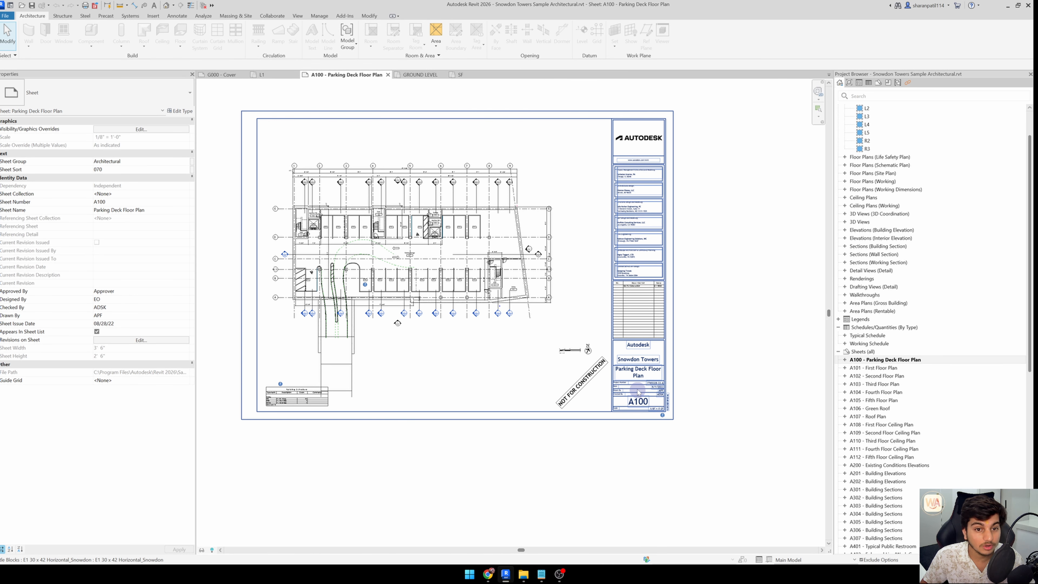
click(357, 115)
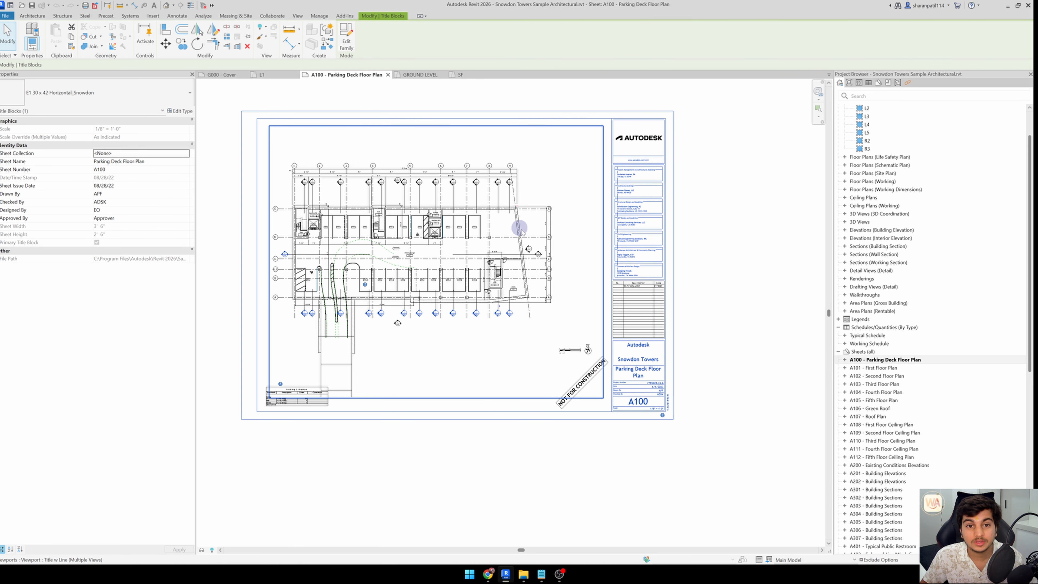
scroll(514, 227, down, 2)
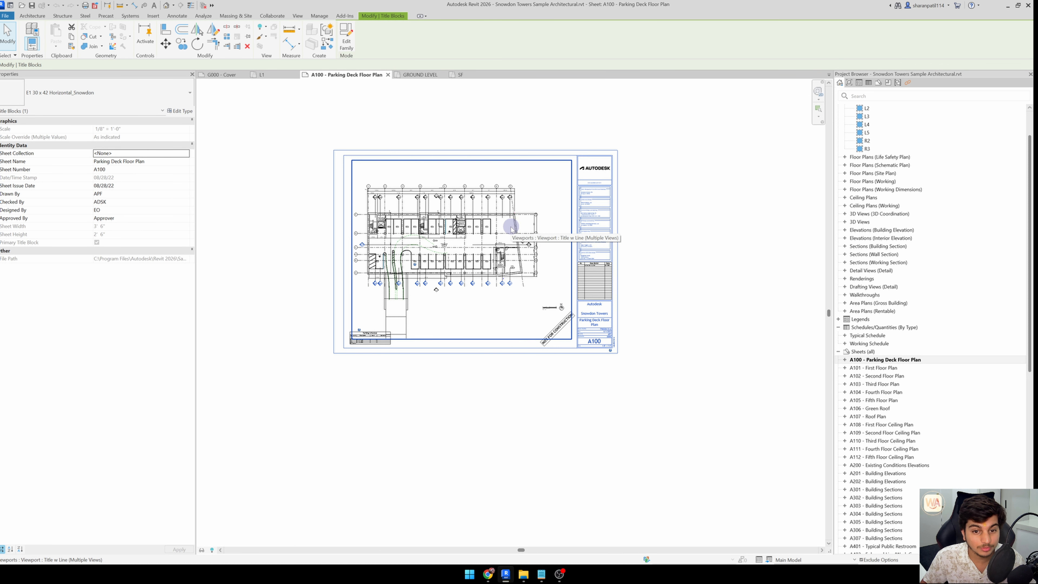
click(686, 289)
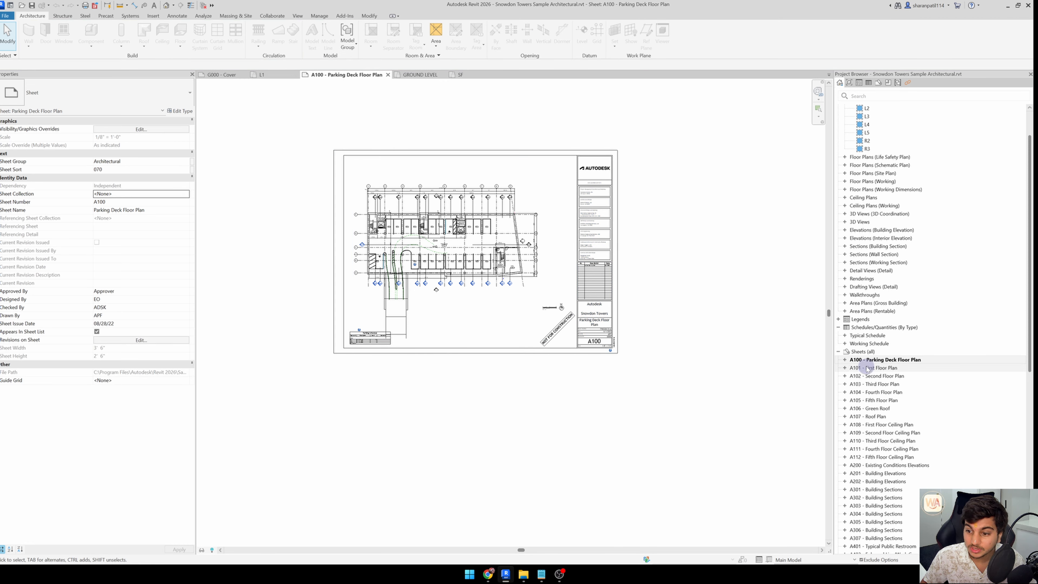
scroll(867, 369, down, 7)
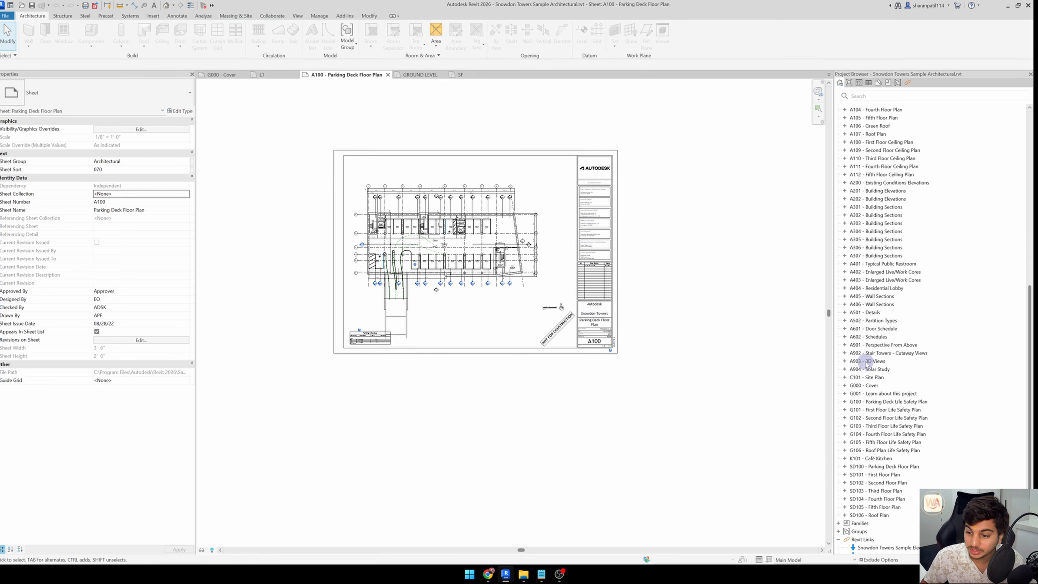
scroll(875, 209, down, 7)
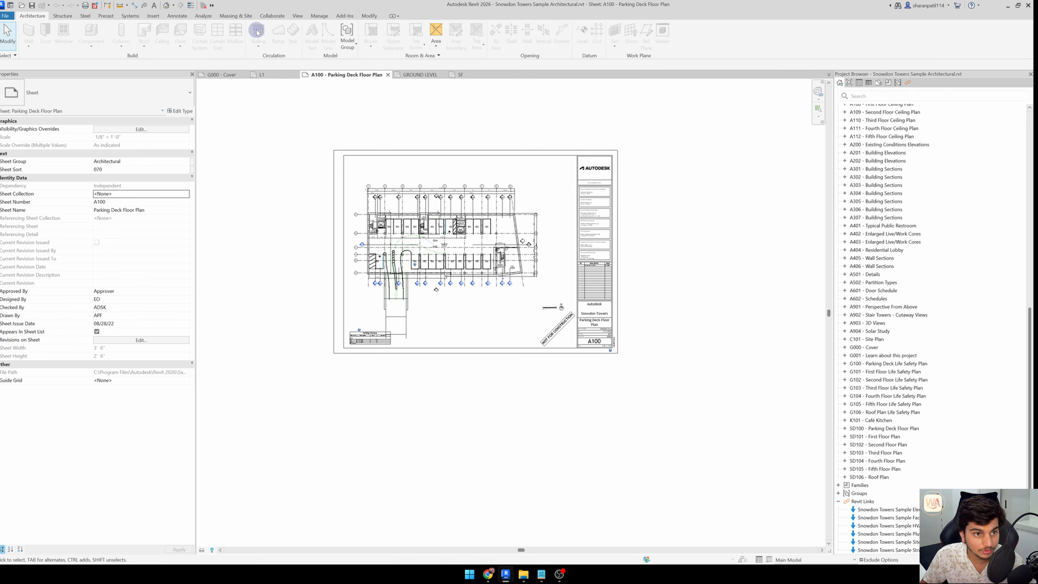
Close the inactive views and switch to the GROUND LEVEL floor plan of Project1
click(204, 5)
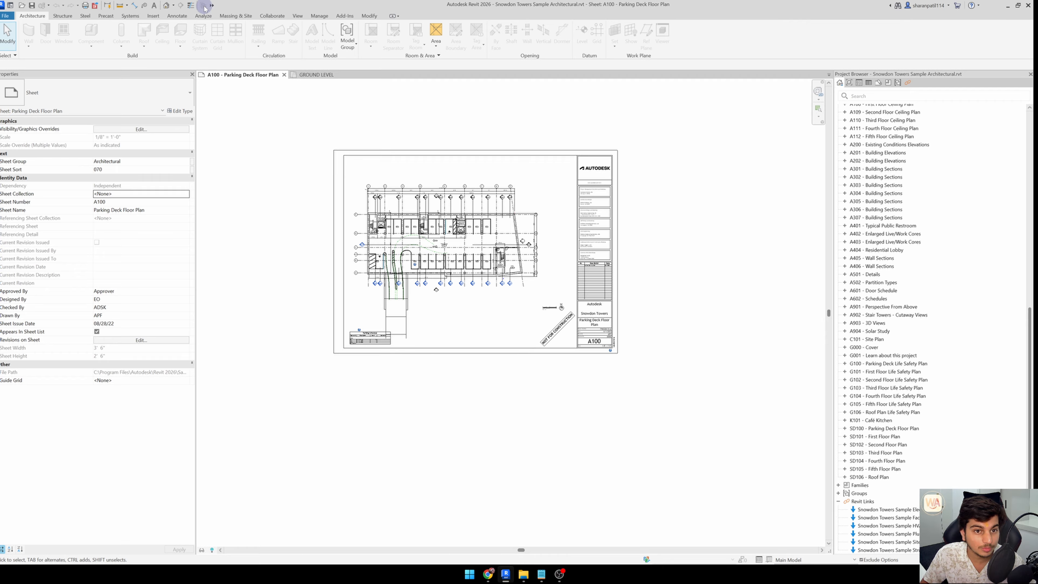
click(307, 75)
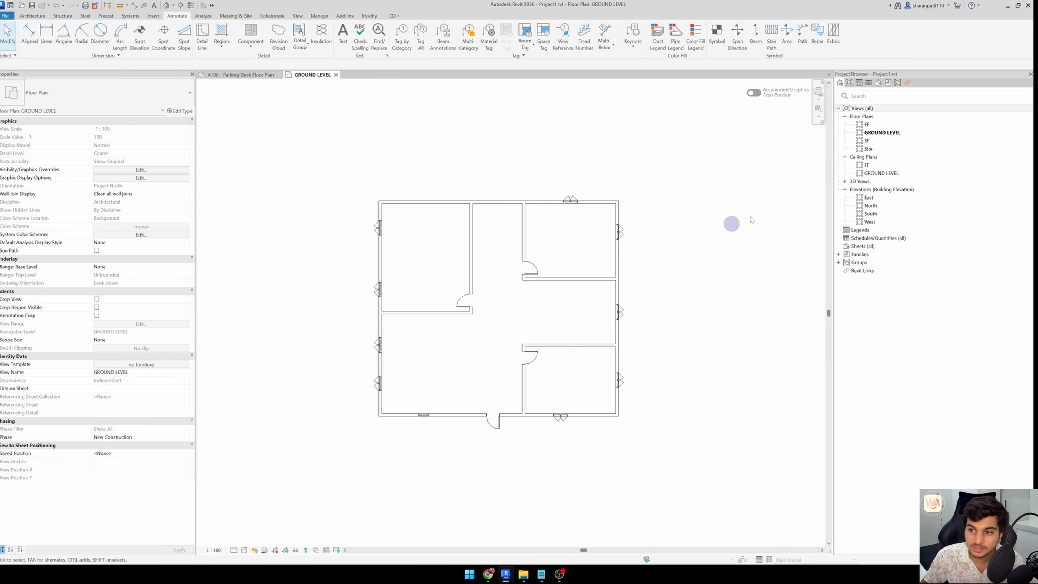
double_click(880, 134)
scroll(590, 260, down, 1)
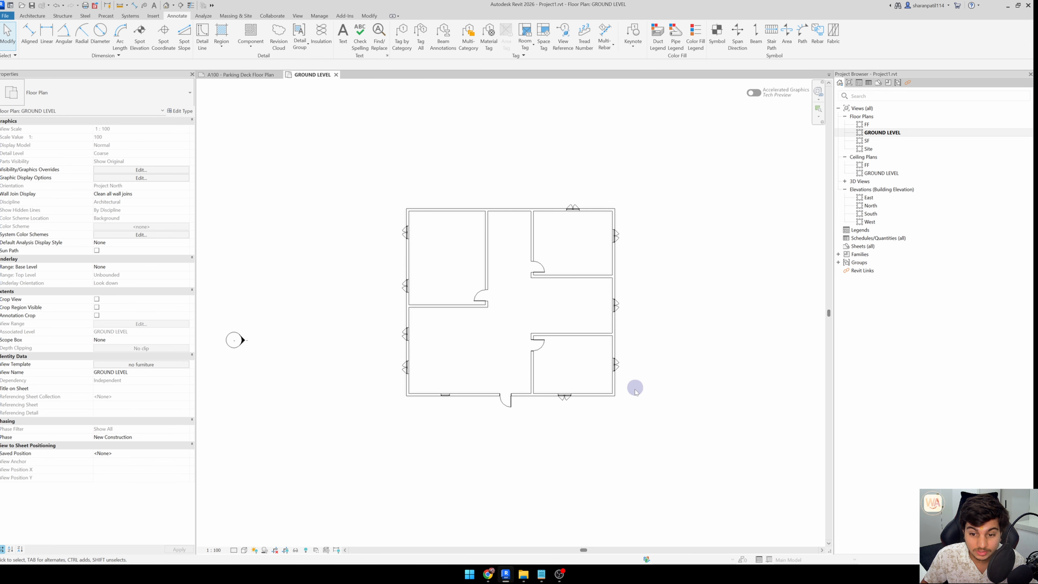
Inspect the properties of the double casement window in the south wall and the entrance door, and clear the selection
scroll(604, 391, up, 1)
click(558, 396)
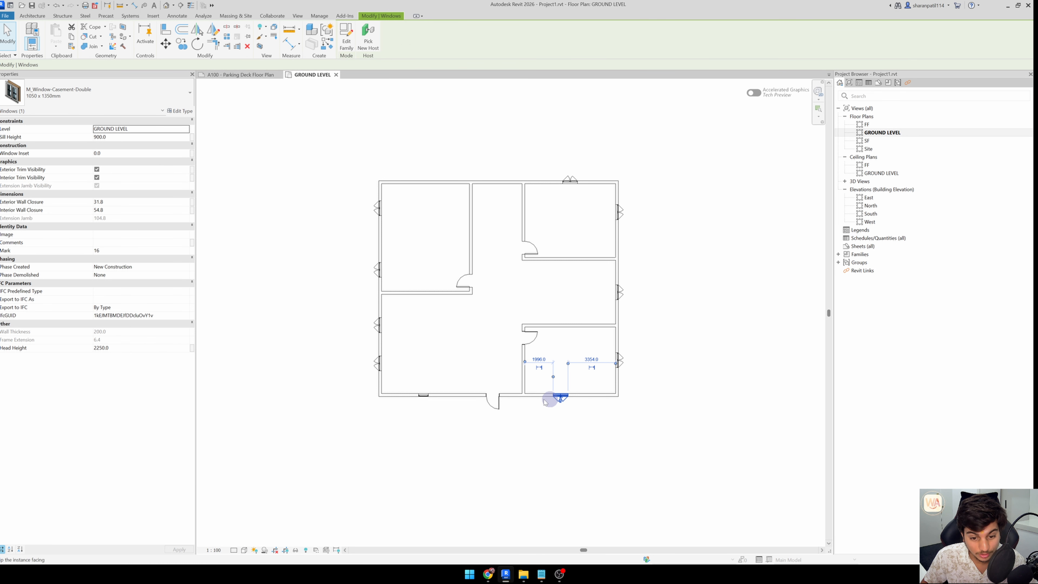
click(493, 398)
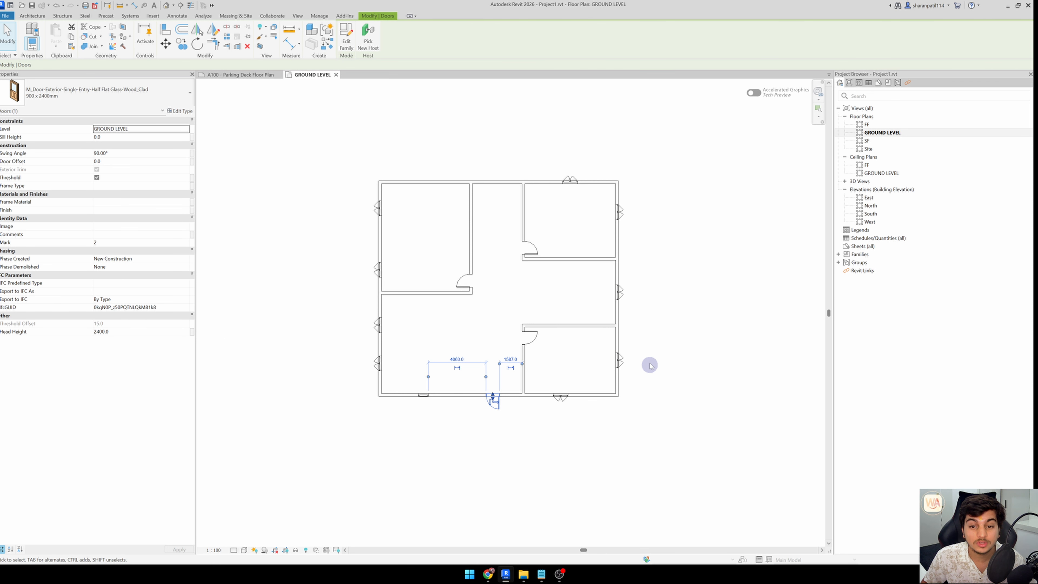
key(Escape)
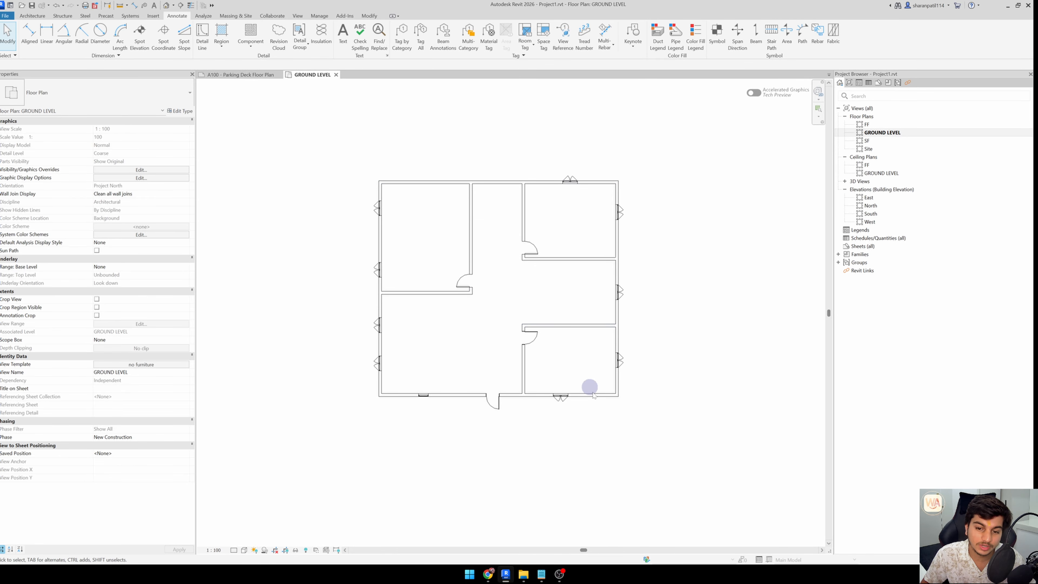
Select the entire ground-level plan and filter the selection to walls only, excluding doors and windows
drag(664, 437, 340, 142)
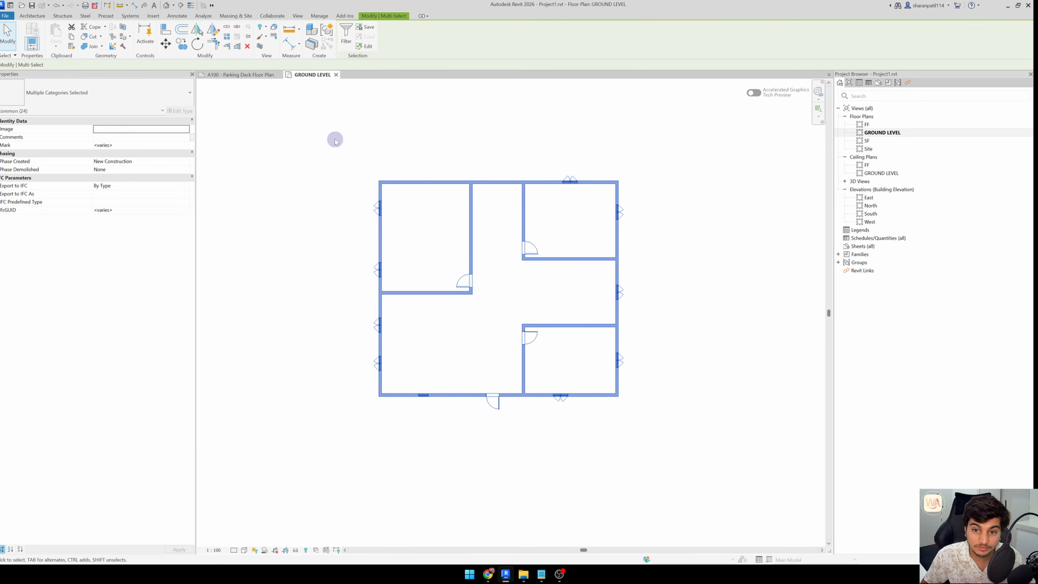
click(345, 43)
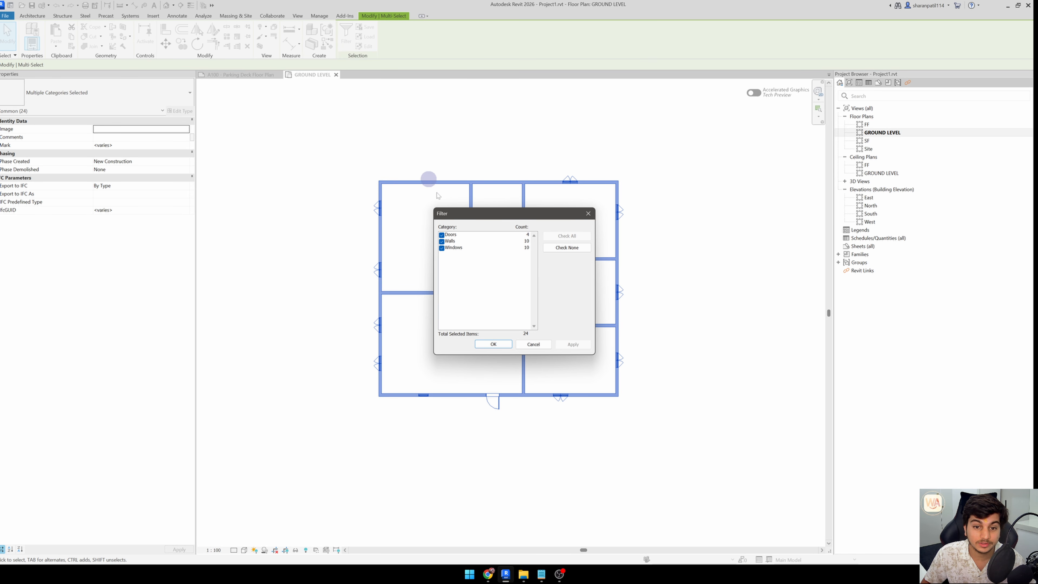
click(441, 248)
click(441, 234)
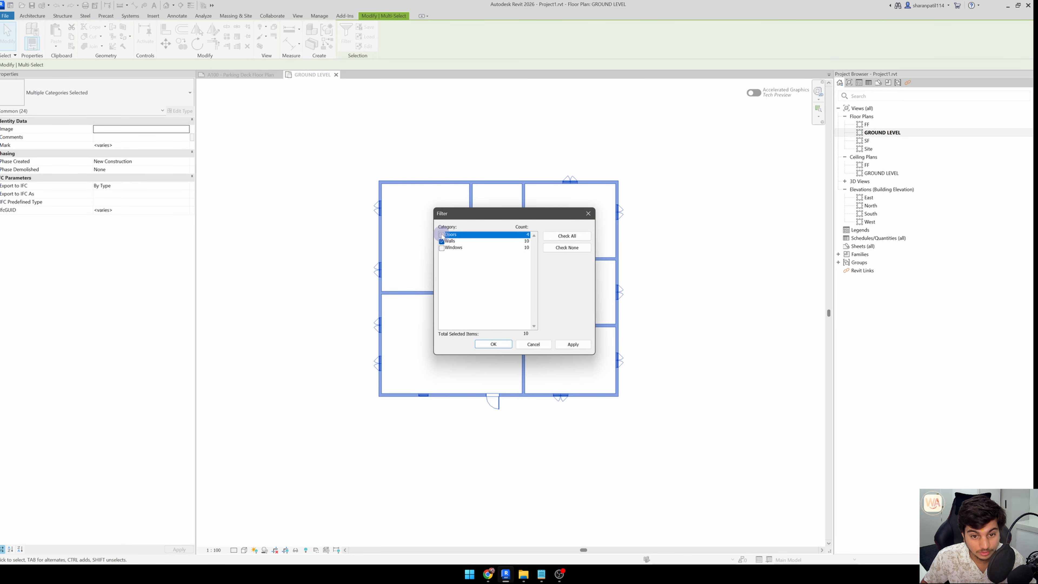
click(501, 343)
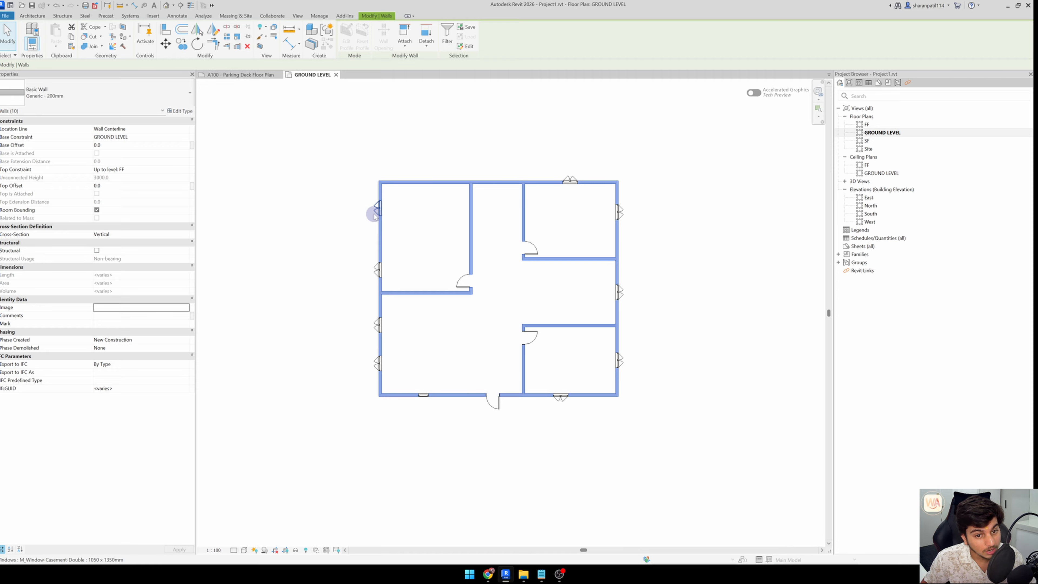
click(446, 44)
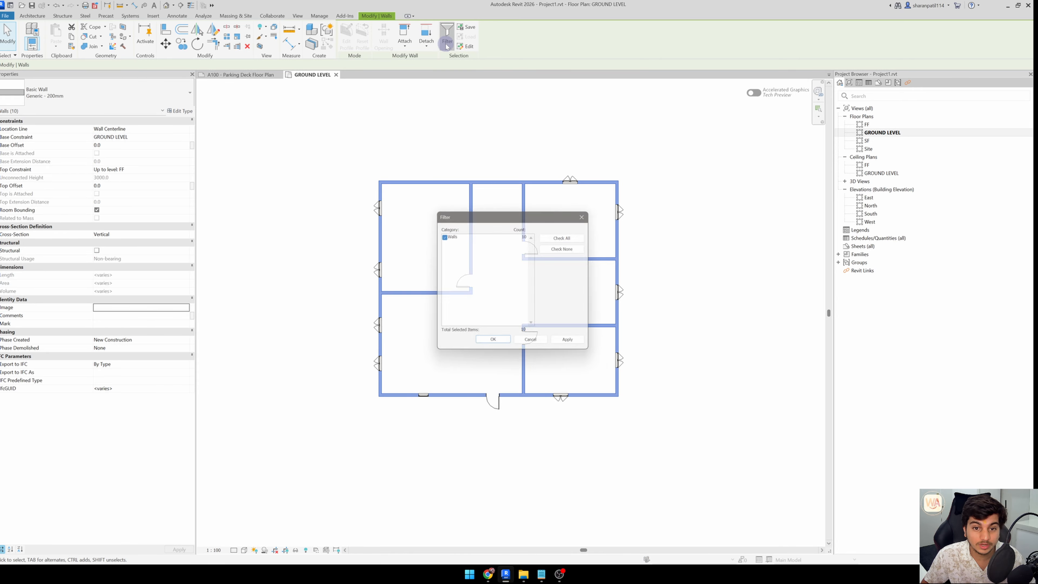
click(587, 214)
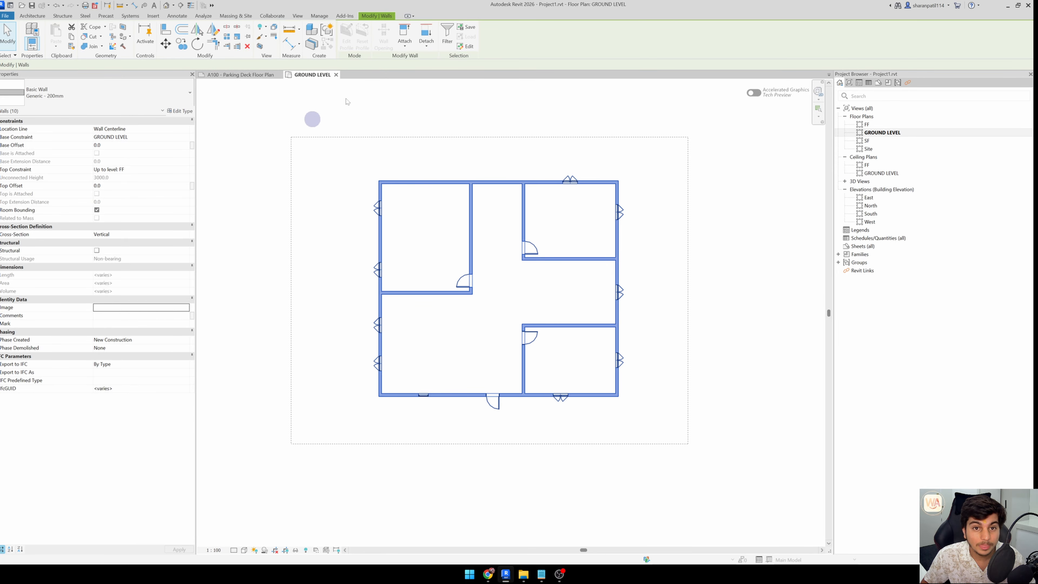
Reselect the whole plan, filter the selection down to doors only, and clear it
drag(687, 443, 291, 137)
click(350, 40)
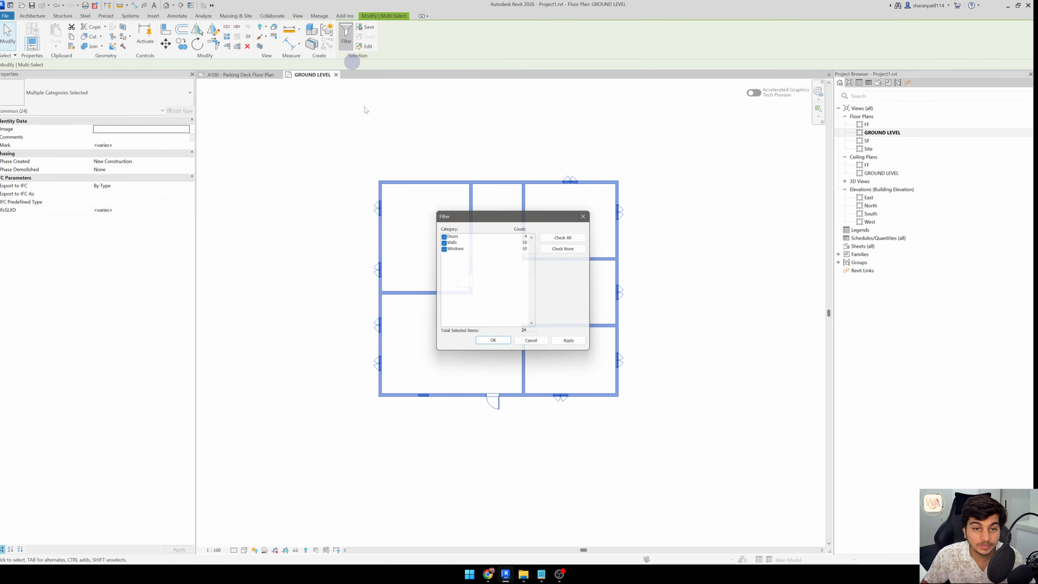
click(442, 241)
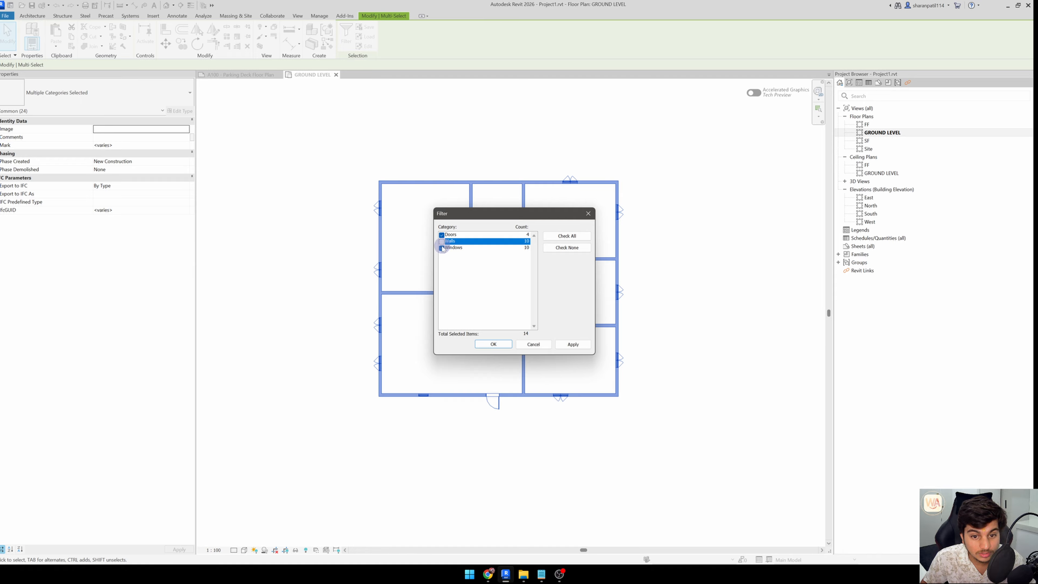
click(441, 247)
click(570, 345)
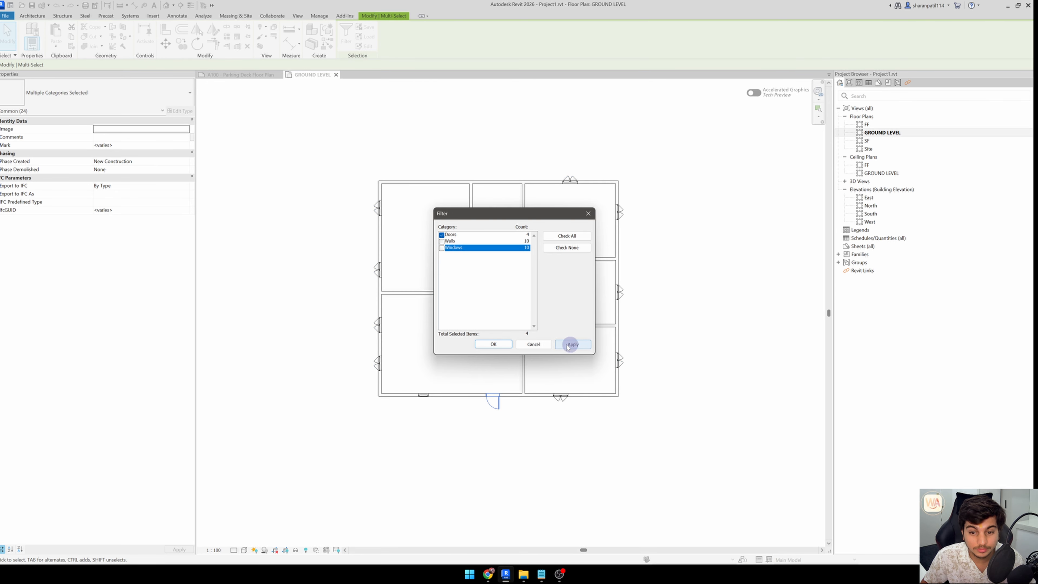
click(494, 344)
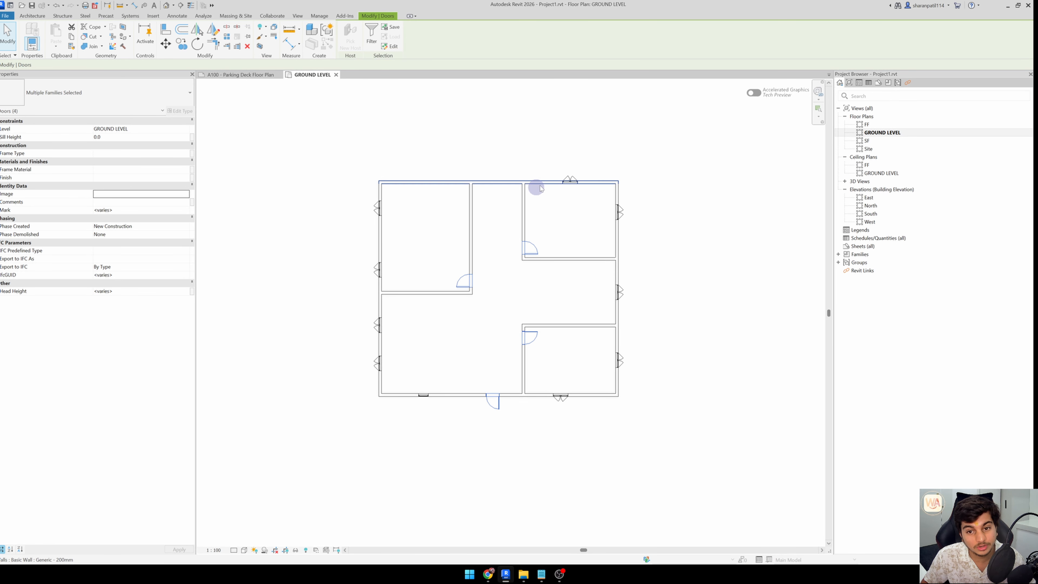
key(Escape)
key(Escape)
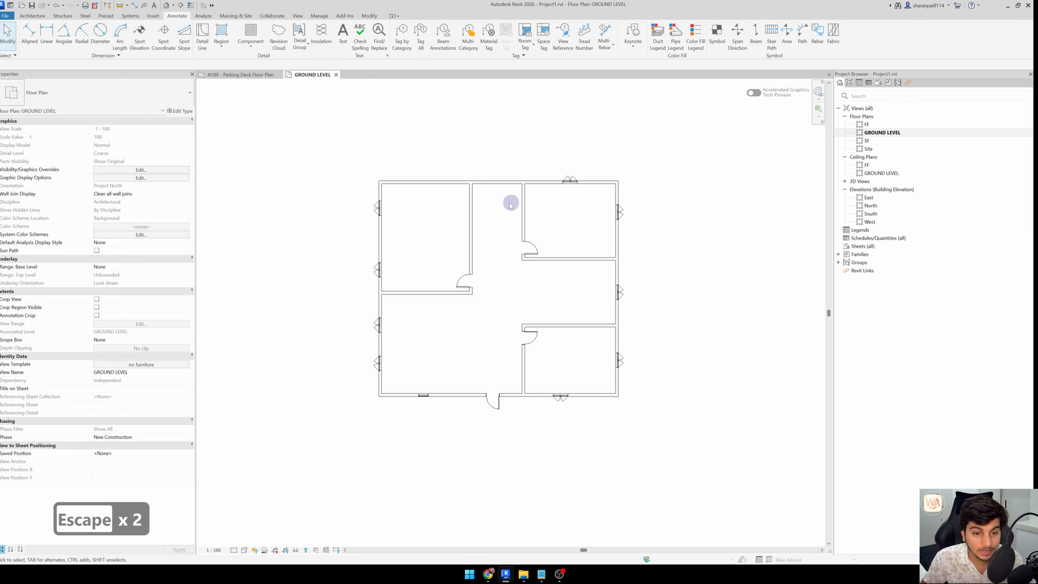
Select all instances of the 1050 x 1350mm double casement window that are visible in the view
click(380, 209)
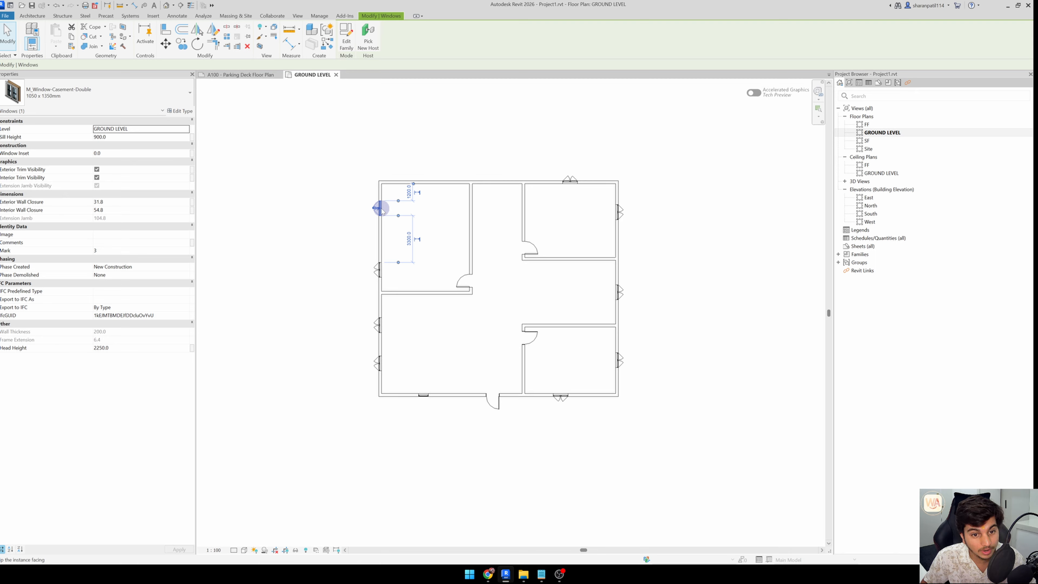
right_click(380, 208)
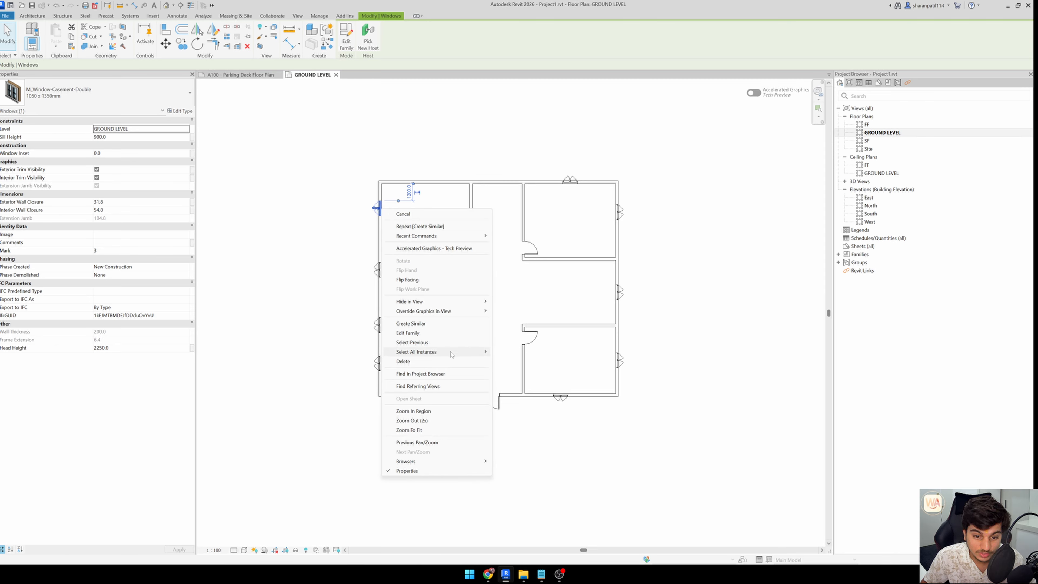
mouse_move(450, 352)
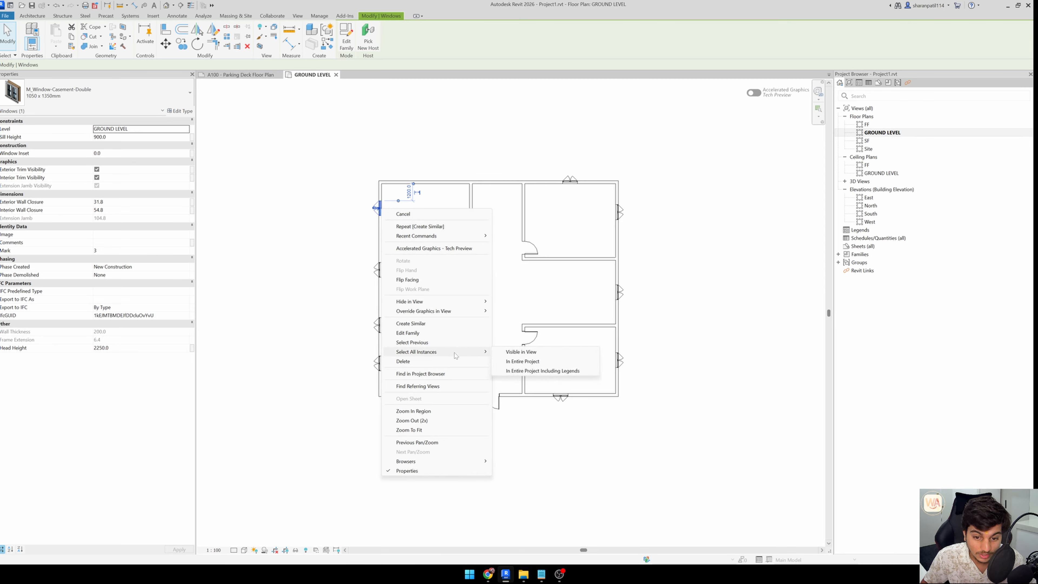
click(518, 352)
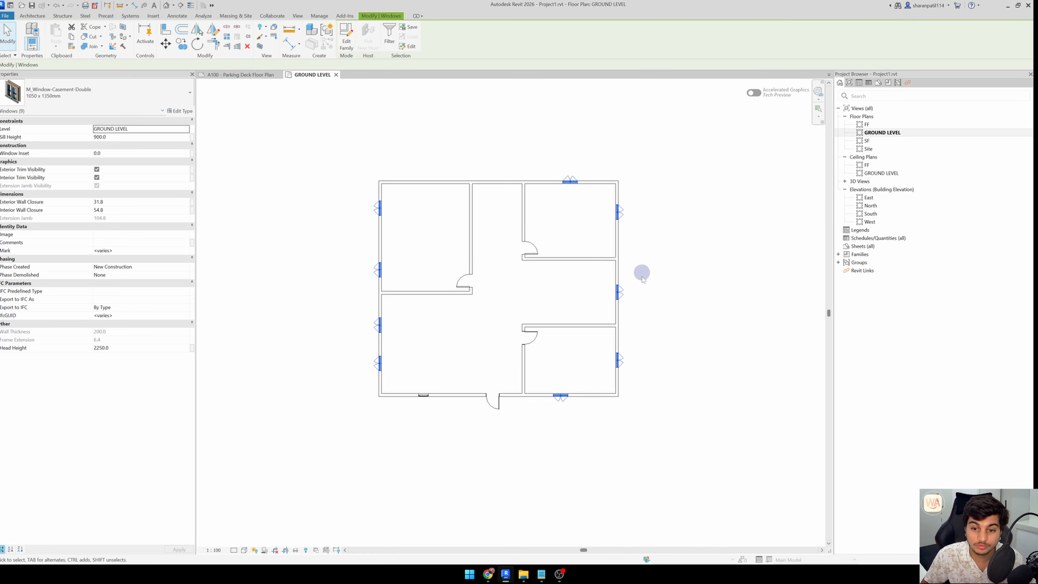
Try a sill height of 800 for the selected casement windows, put it back to 900, and clear the selection
click(154, 138)
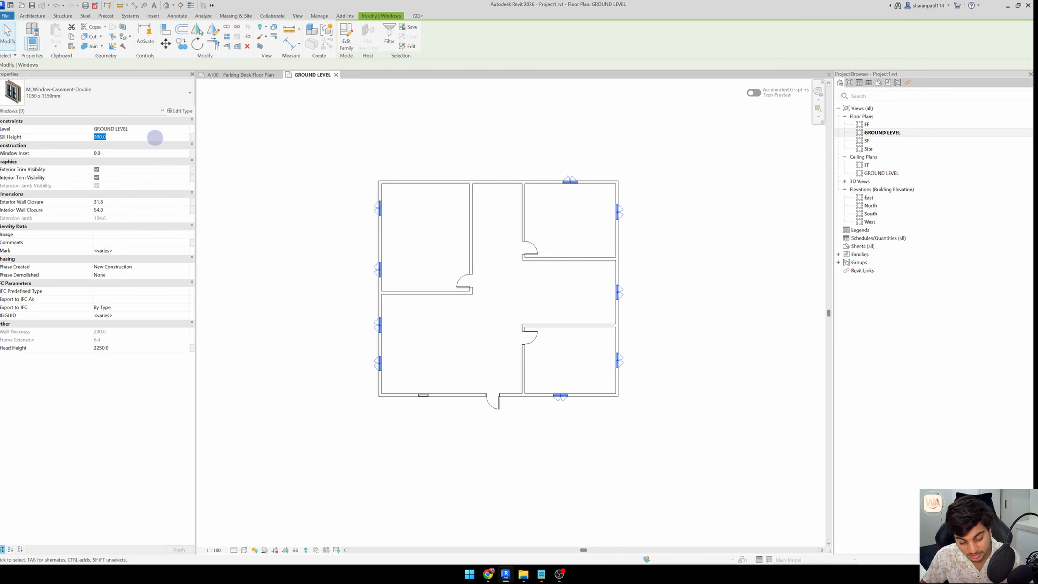
text(800)
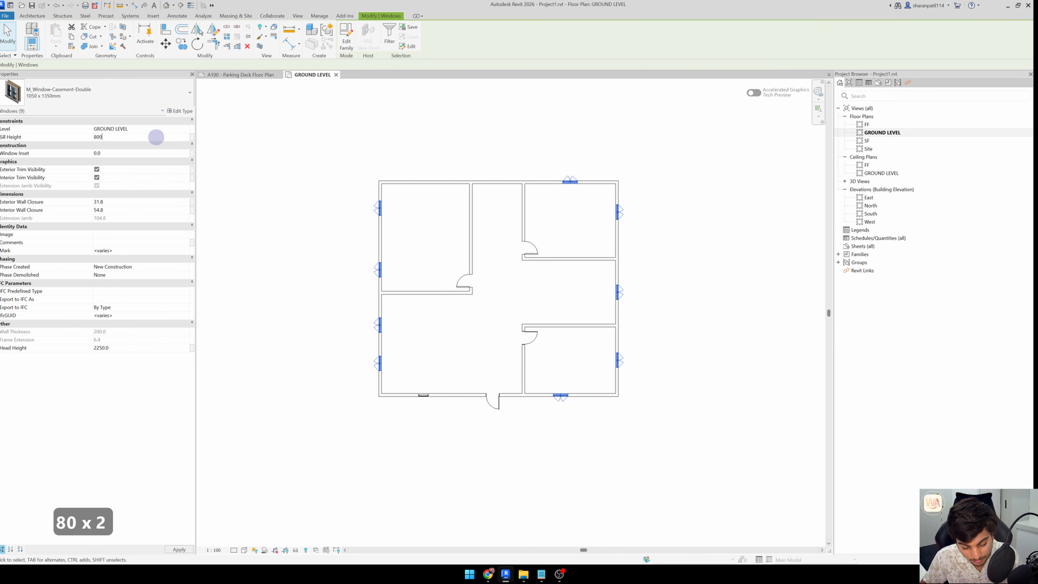
key(BackSpace)
key(BackSpace)
key(BackSpace)
text(900)
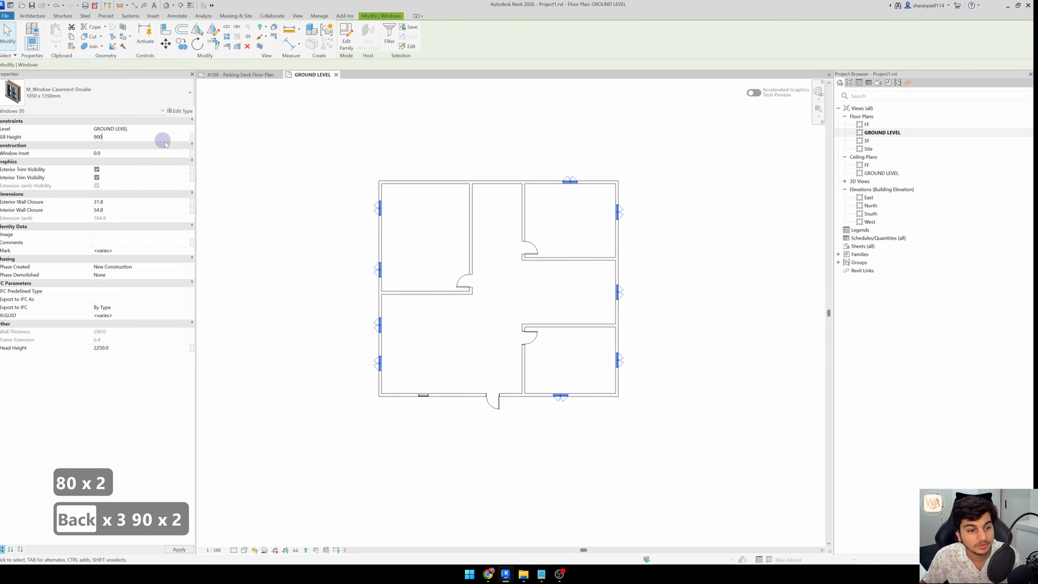
key(Escape)
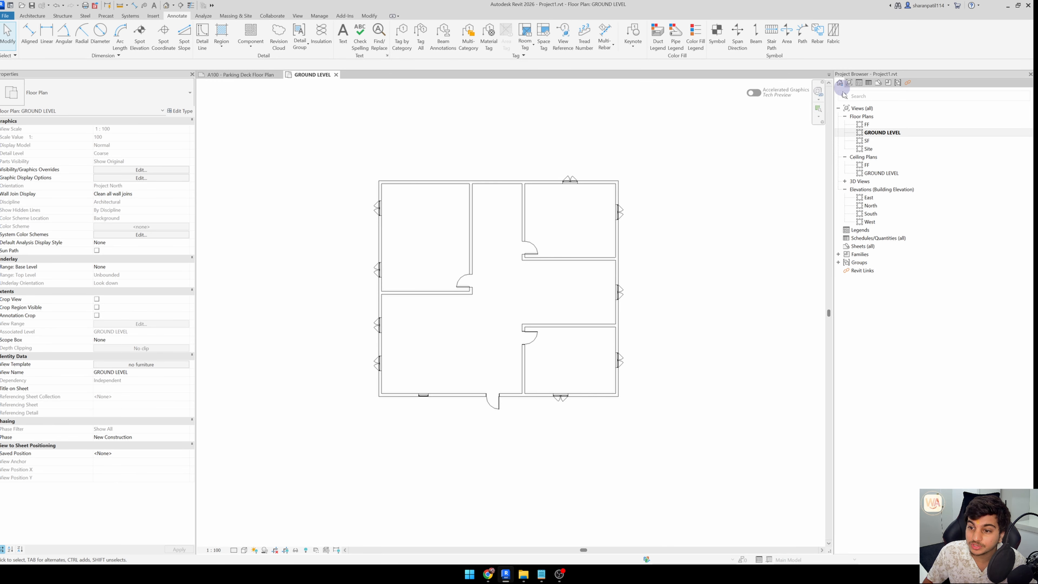
Create a new sheet in the project using the A1 metric title block
click(859, 246)
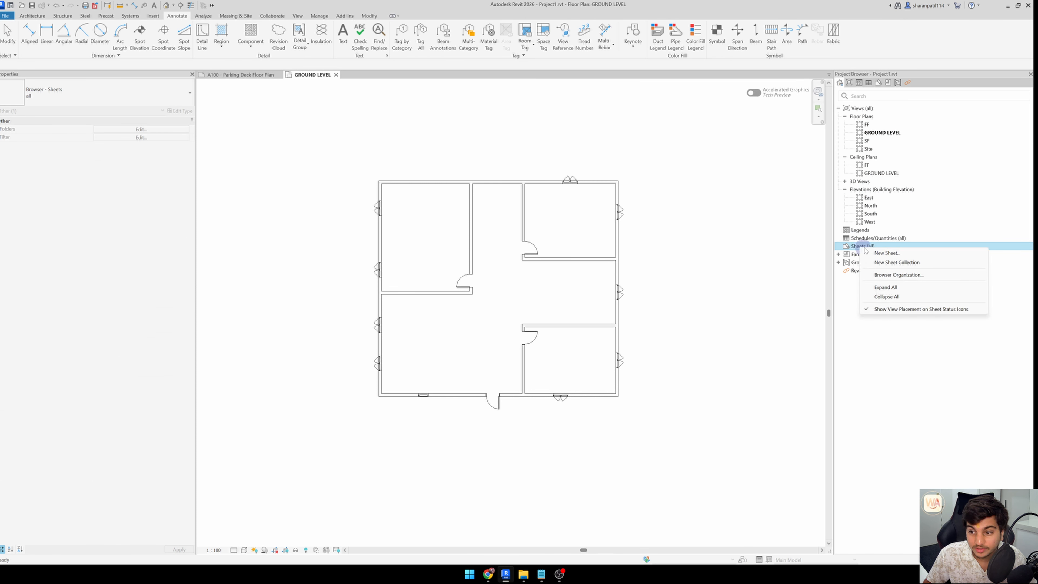
click(876, 254)
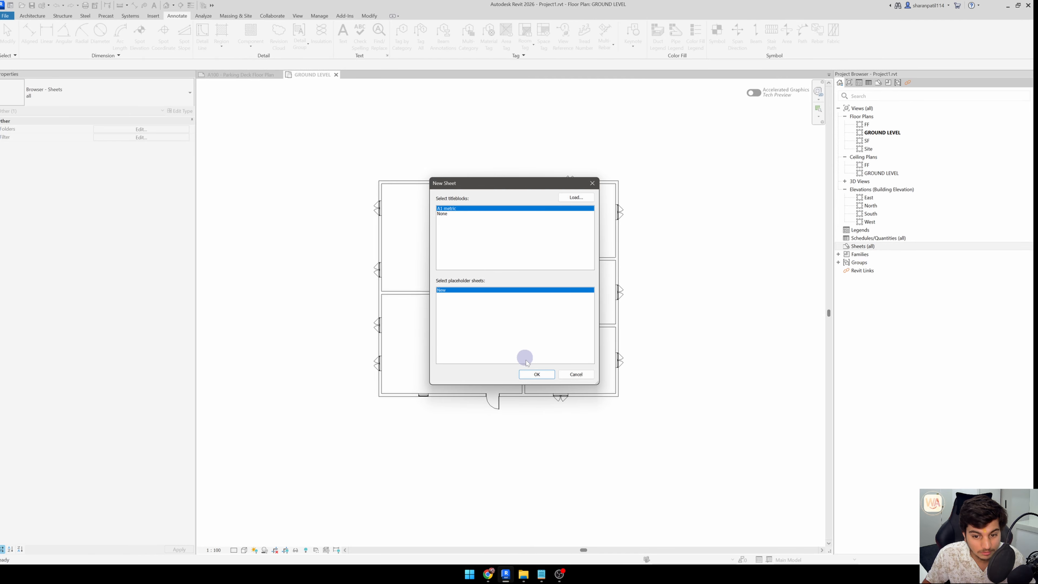
click(530, 376)
scroll(431, 246, down, 2)
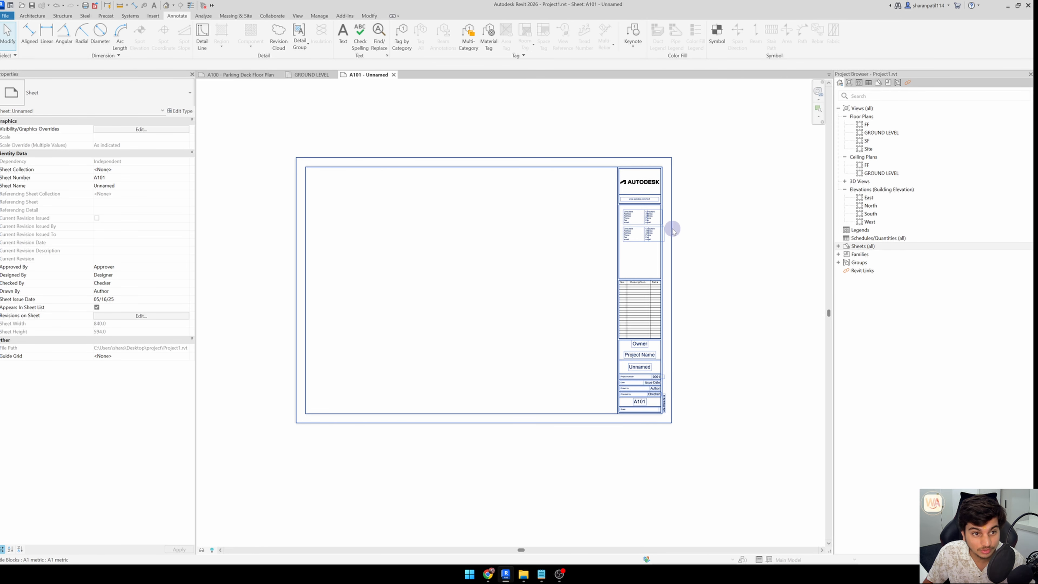
Examine the sheet's title block, from the logo and consultant details through the revision table to the project, author and scale fields
scroll(669, 225, up, 6)
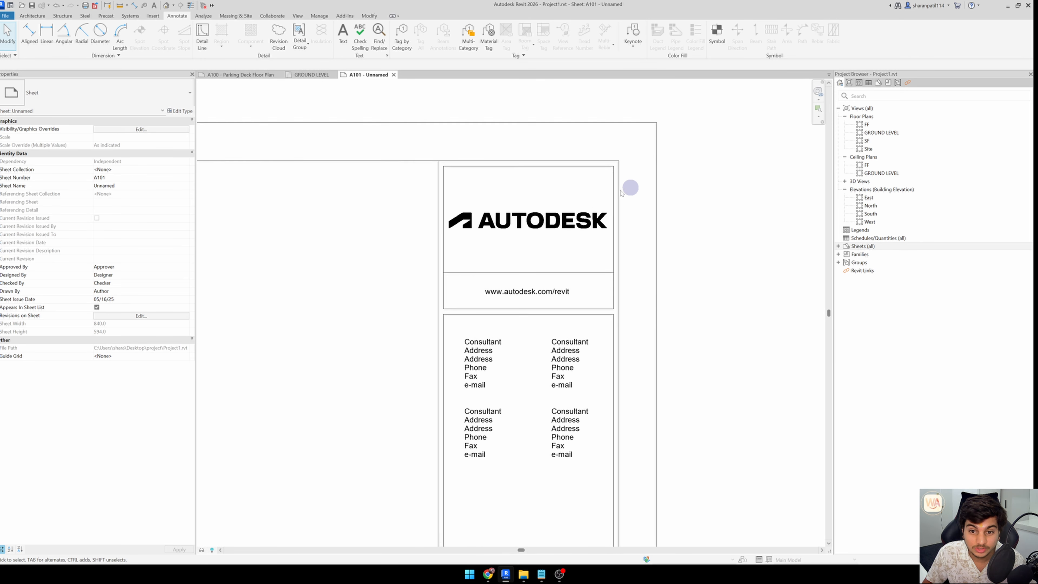
scroll(548, 220, down, 4)
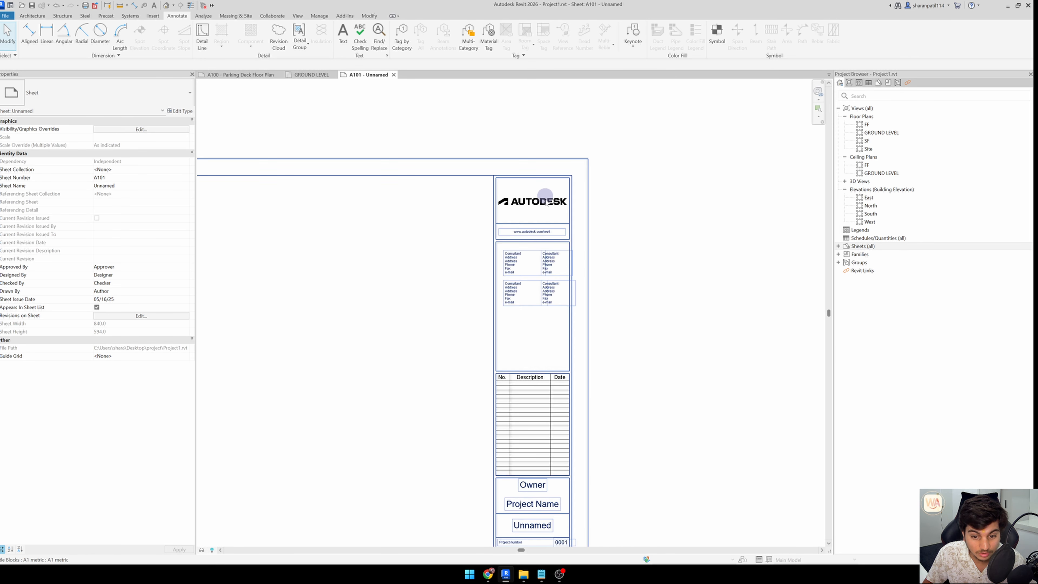
scroll(528, 330, up, 3)
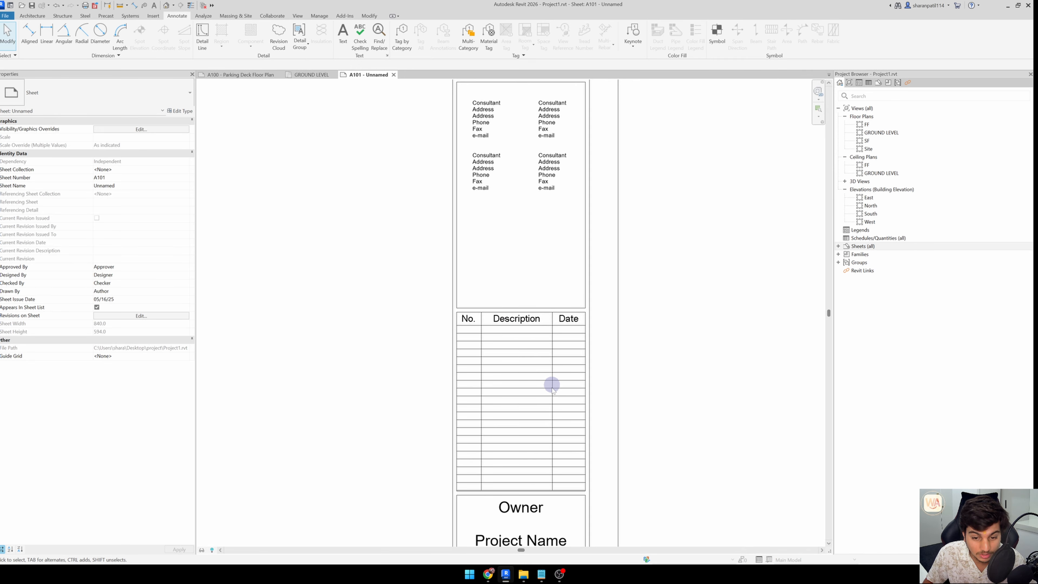
middle_drag(546, 352, 542, 181)
scroll(535, 177, down, 1)
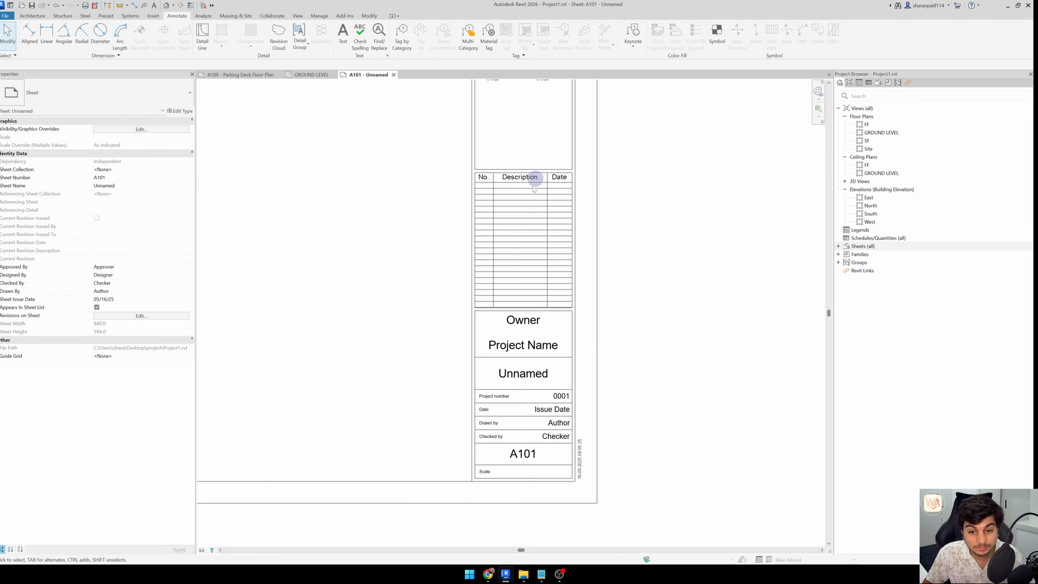
scroll(542, 363, up, 2)
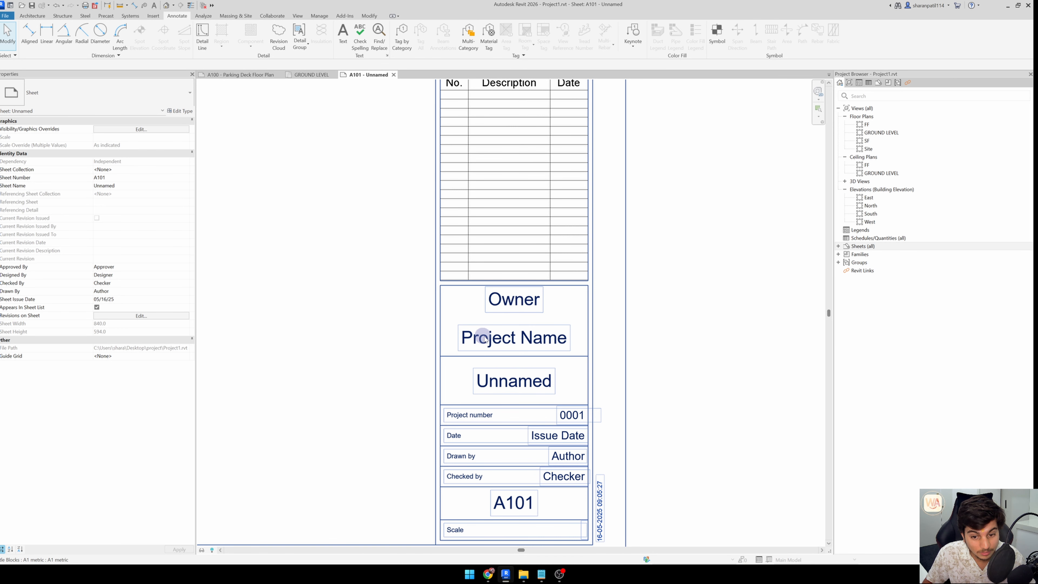
middle_drag(531, 370, 518, 288)
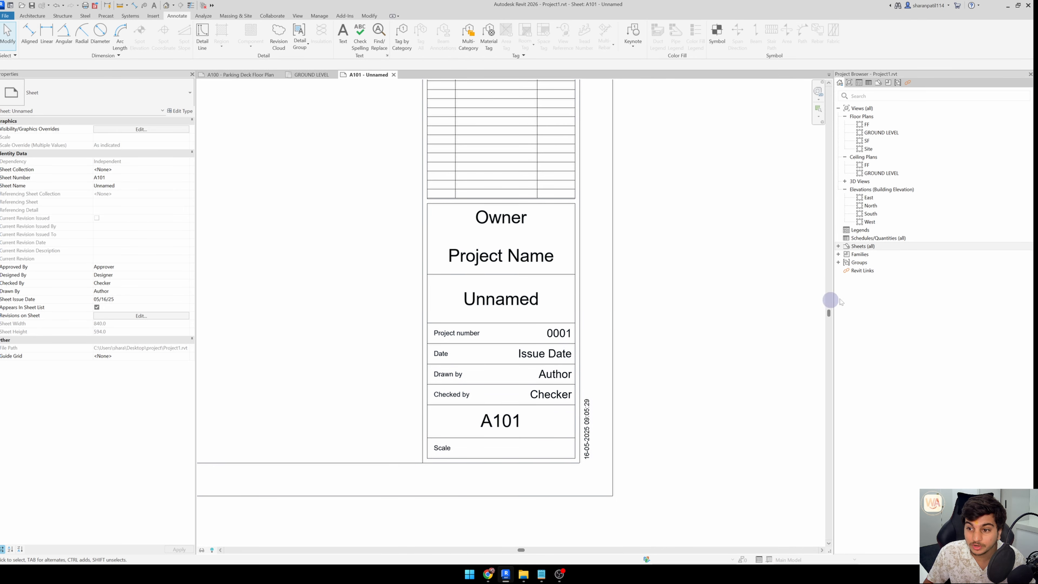
Rename sheet A101 to GROUND LEVEL, keeping its sheet number
click(839, 246)
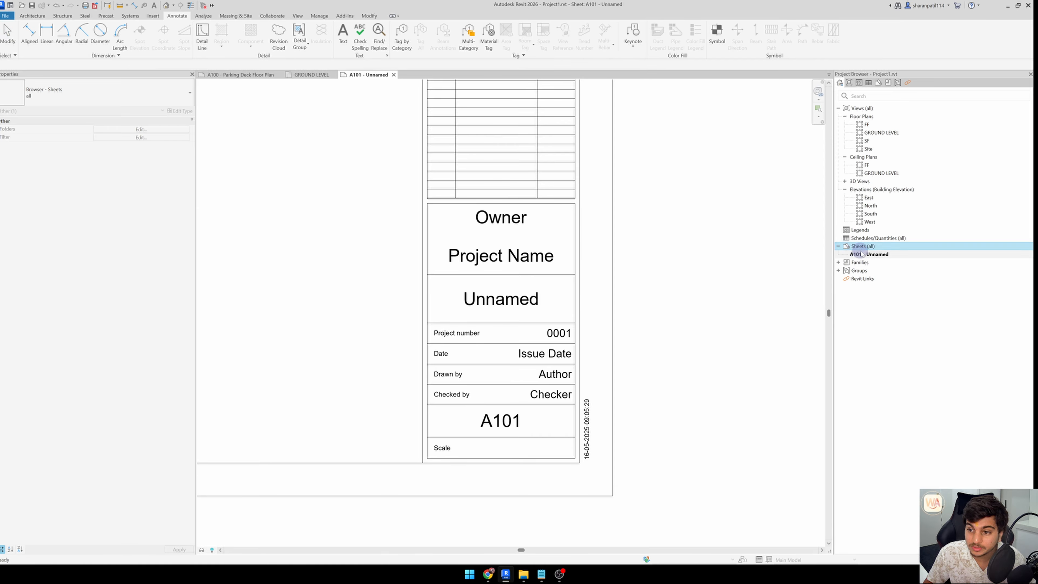
click(863, 254)
right_click(863, 254)
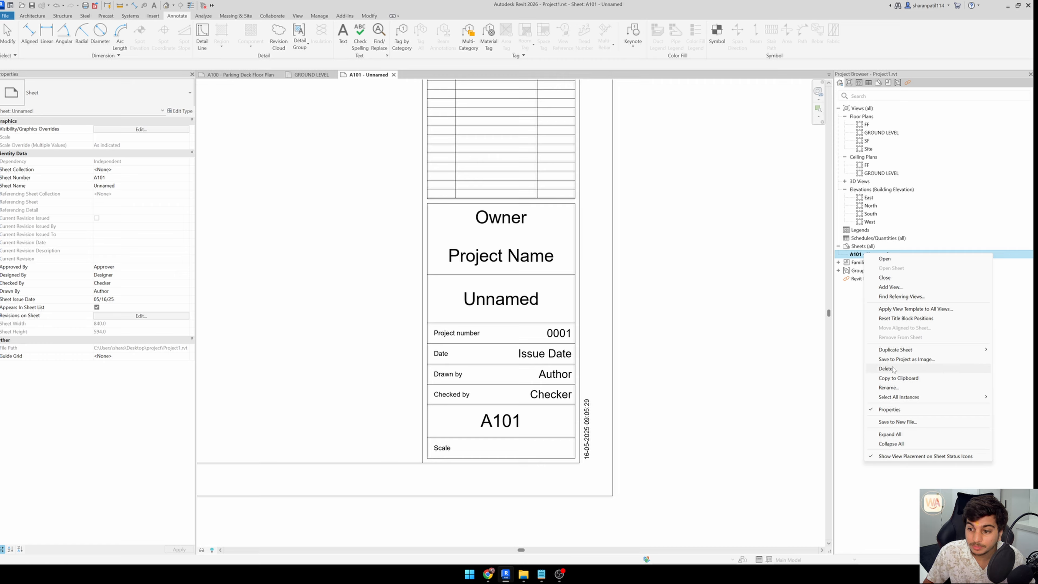
click(885, 387)
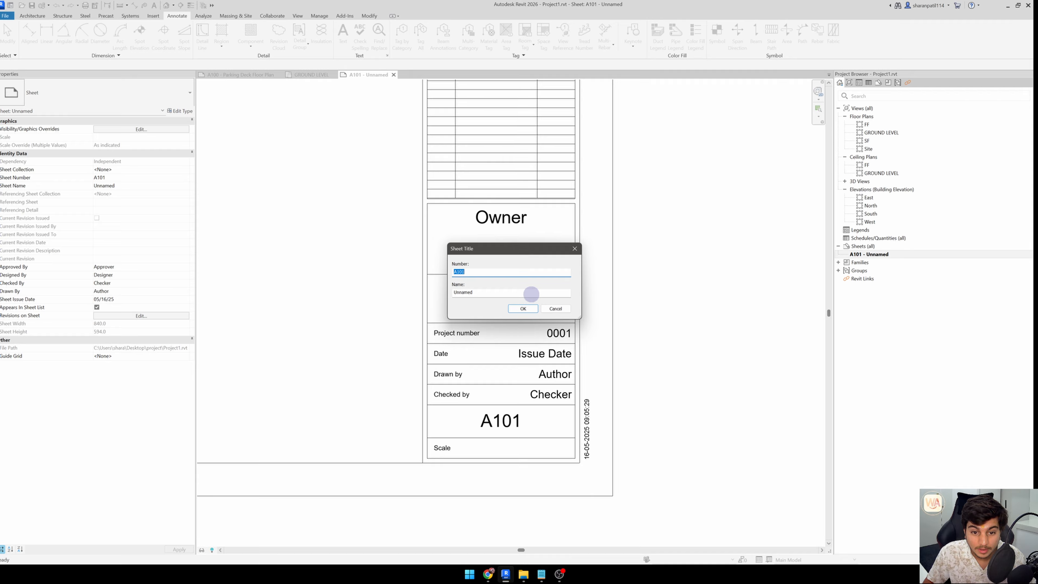
double_click(530, 295)
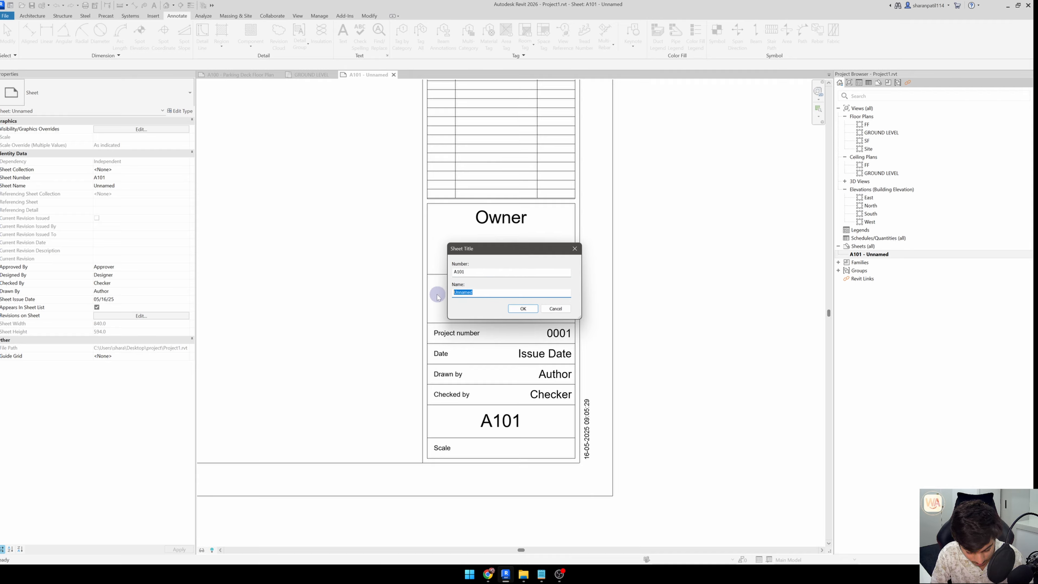
key(BackSpace)
key(BackSpace)
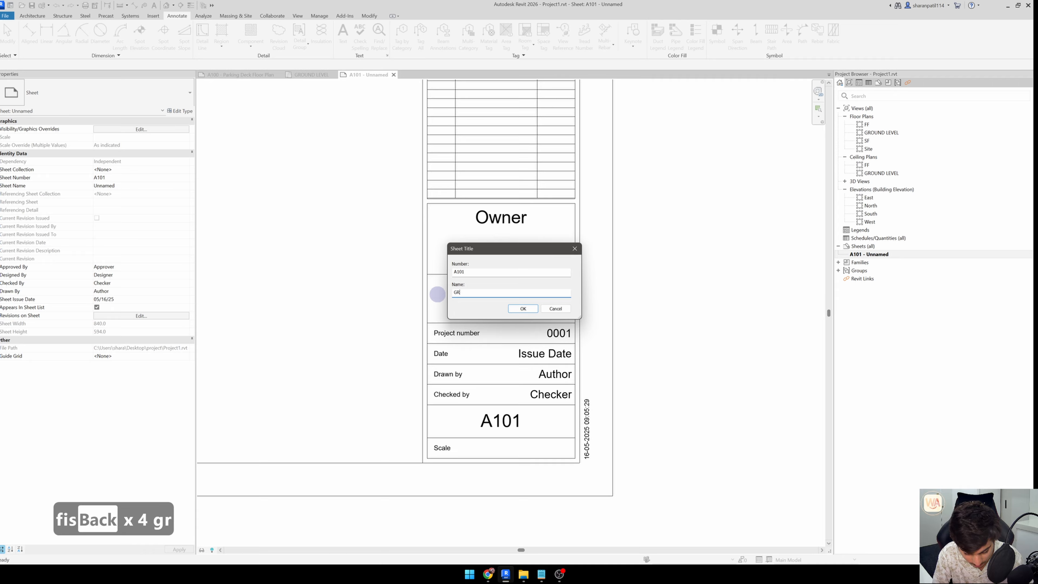
text(GROUND LEVEL)
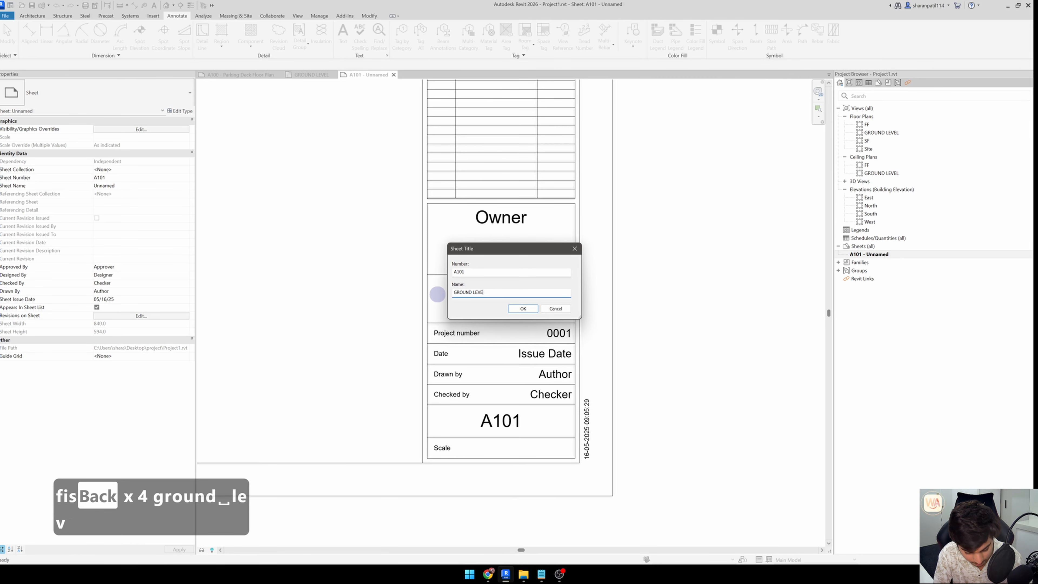
click(523, 308)
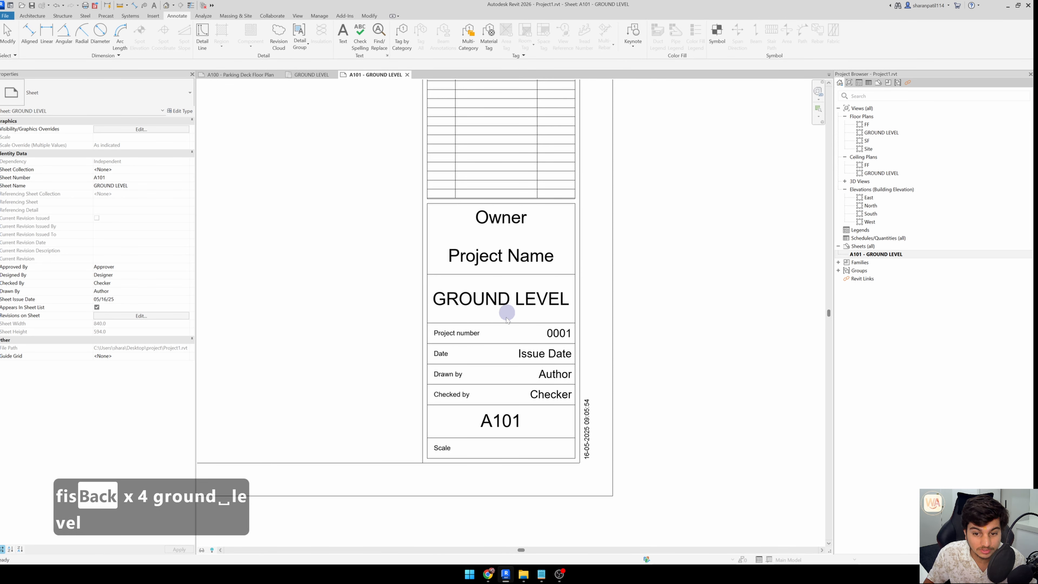
key(Escape)
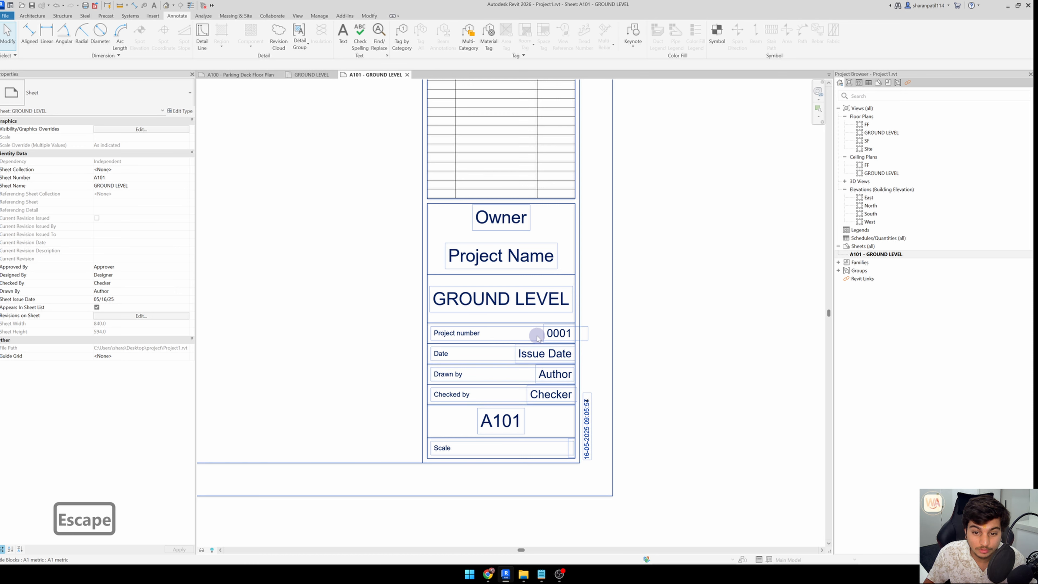
Select the A1 metric title block on the sheet
scroll(456, 348, up, 1)
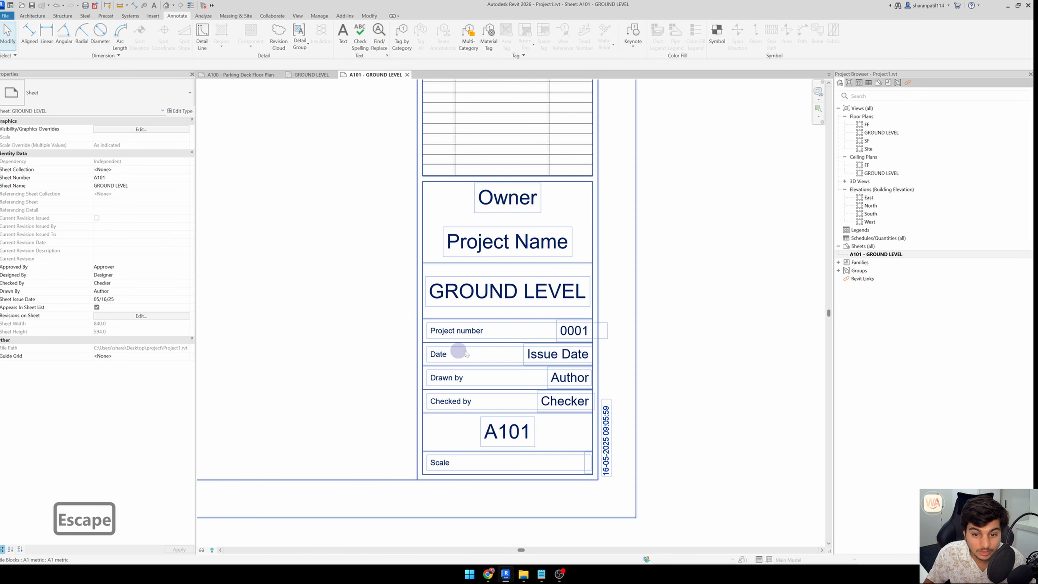
key(Escape)
click(531, 354)
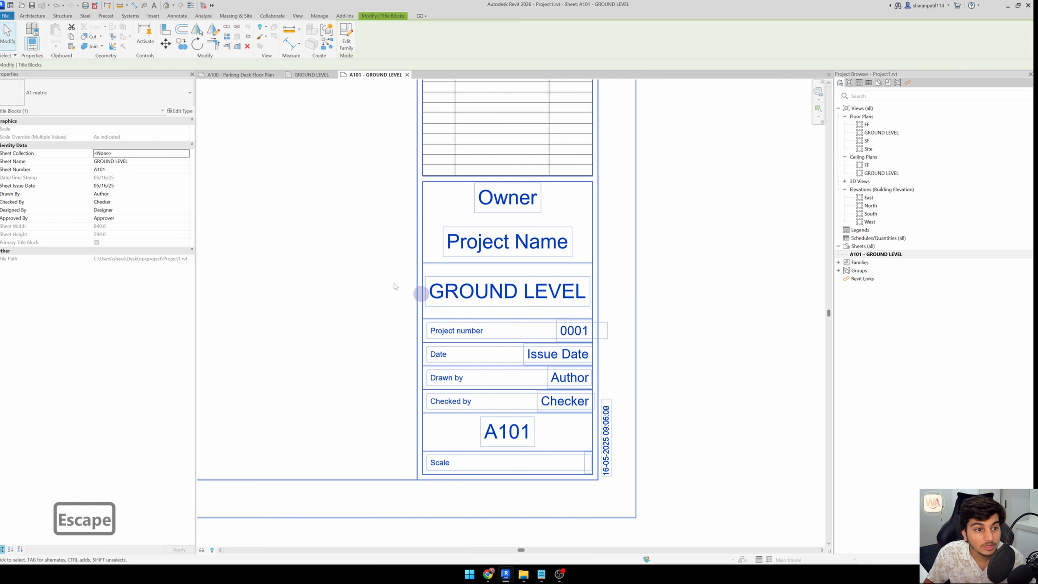
click(138, 186)
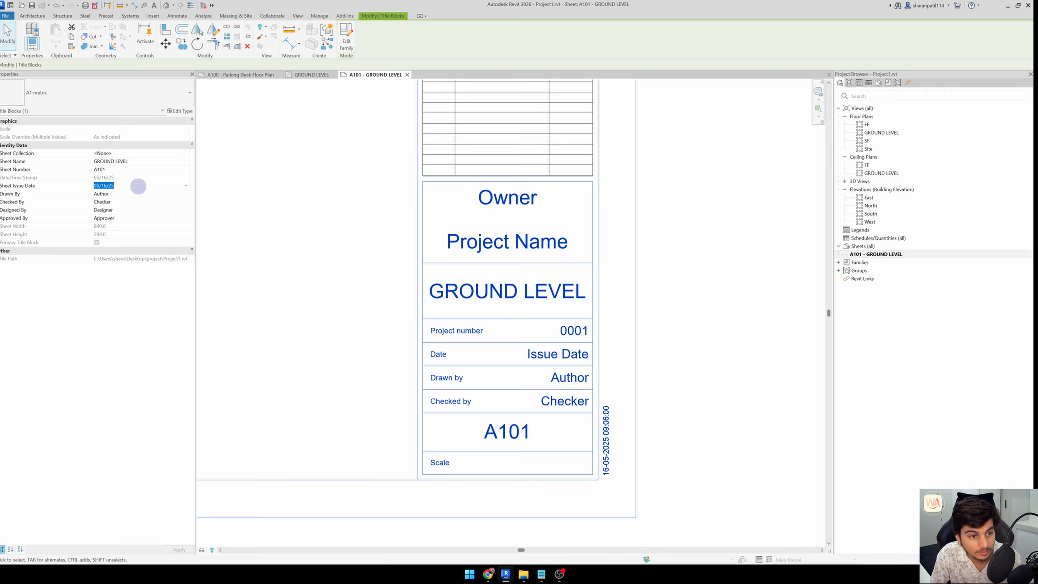
key(space)
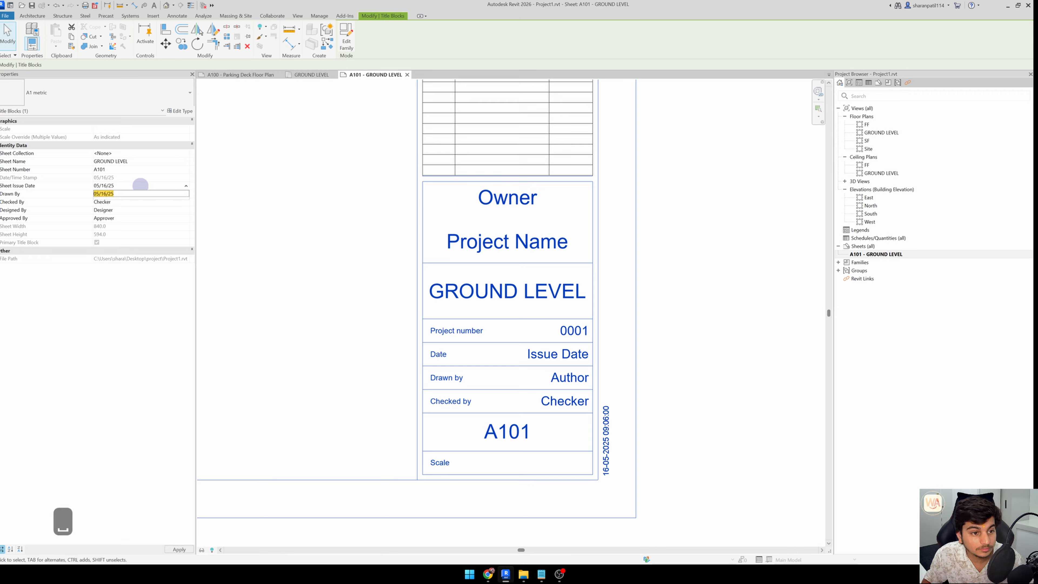
click(117, 194)
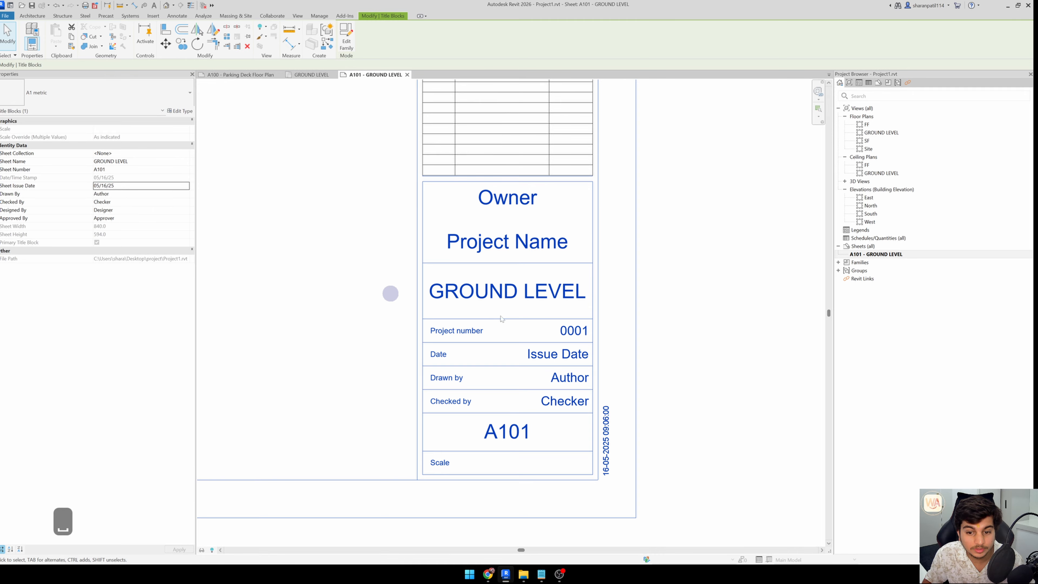
Set the issue date in the title block's Date field to 05-06-25 and deselect the title block
click(566, 355)
key(ctrl+a)
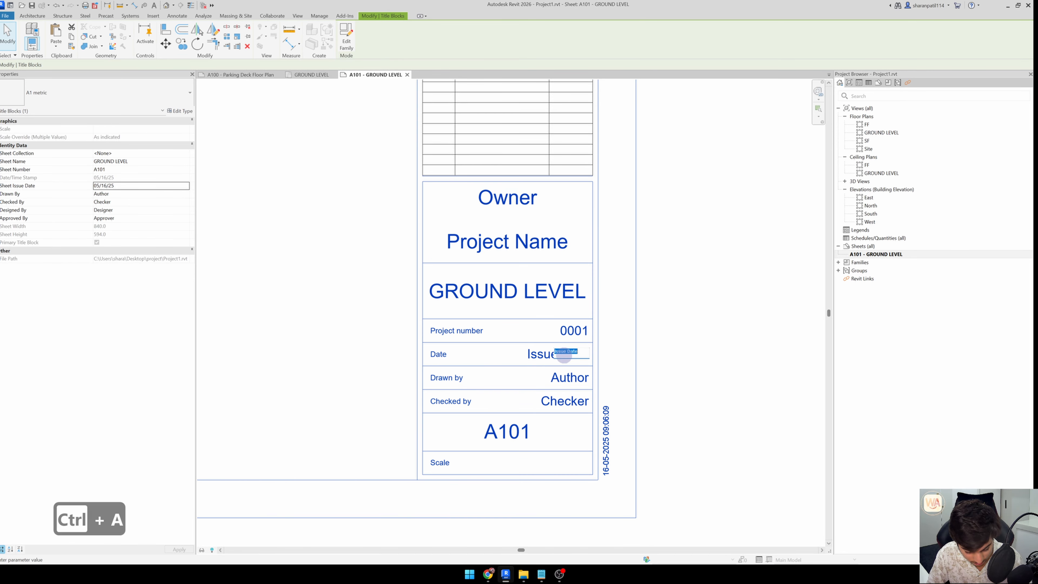
text(05)
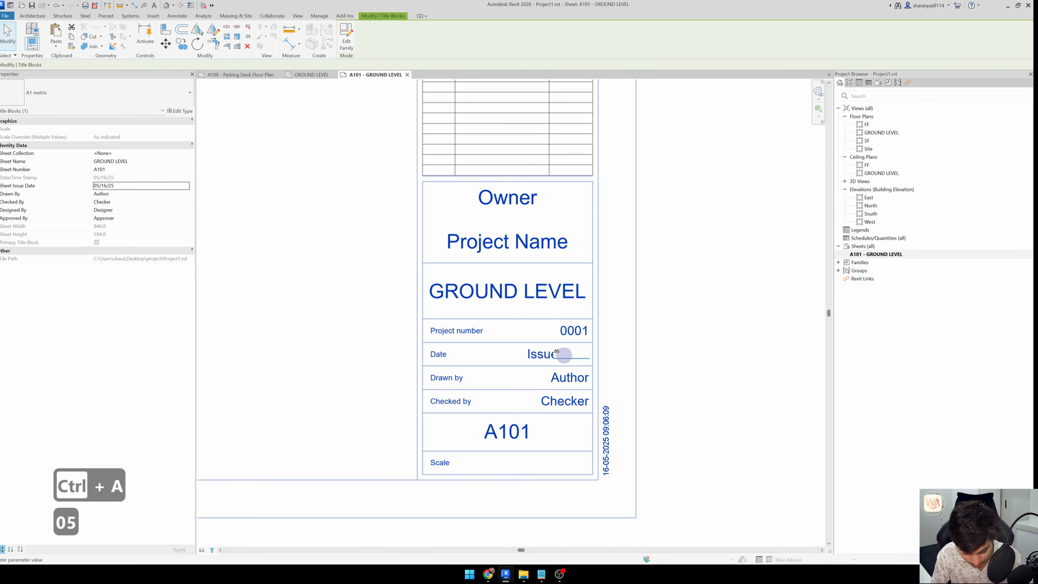
text(-06-)
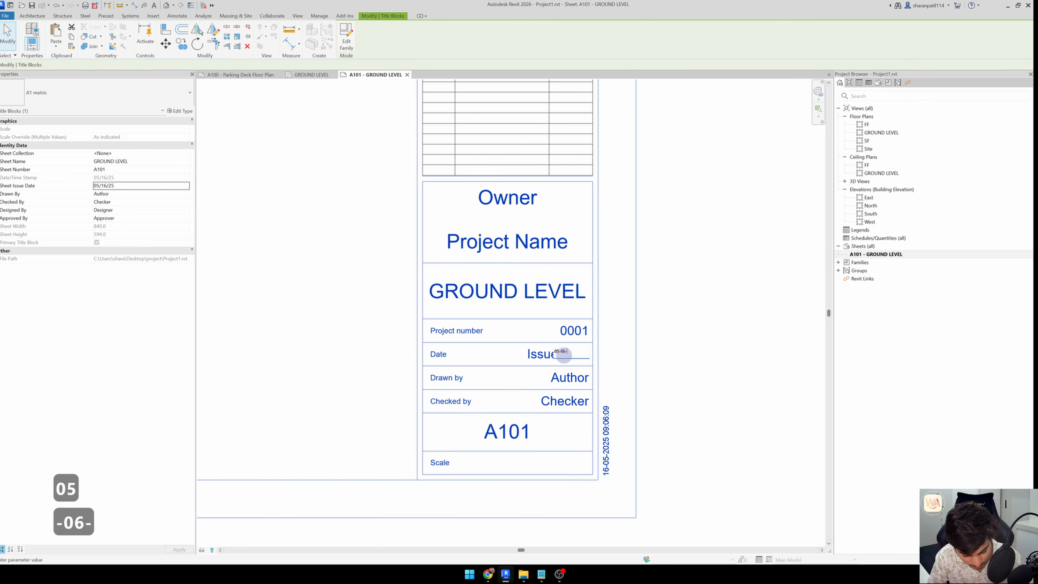
text(25)
click(653, 358)
key(Escape)
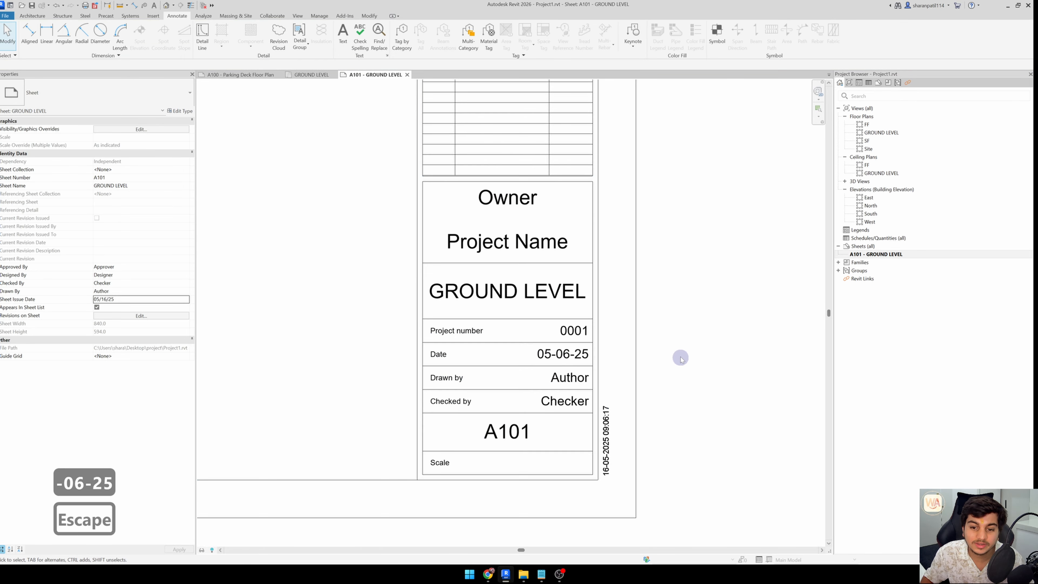
Replace the Author placeholder in the title block's Drawn by field with the drafter's name and deselect the title block
click(566, 381)
click(567, 381)
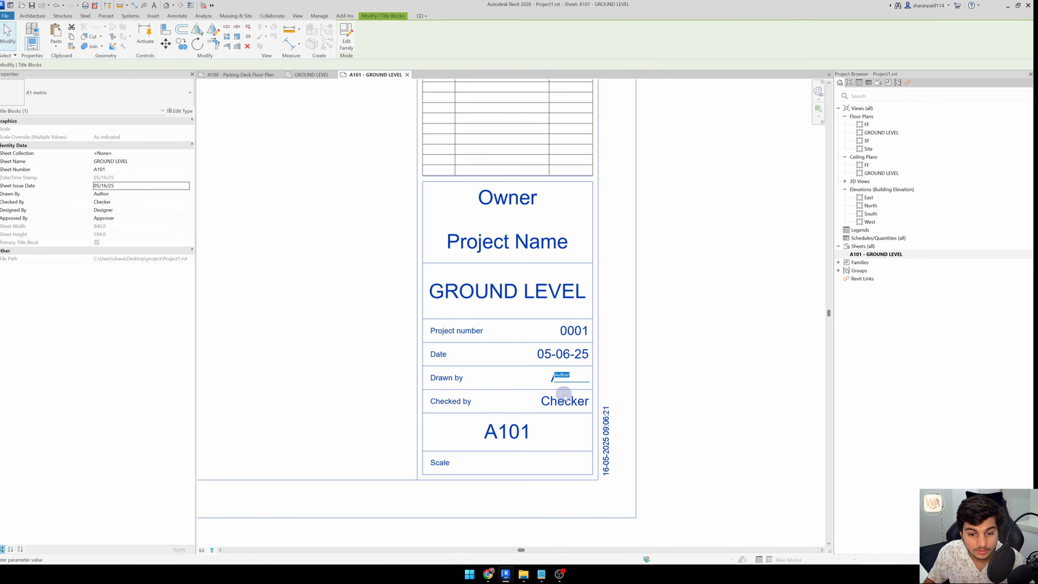
key(Escape)
click(574, 384)
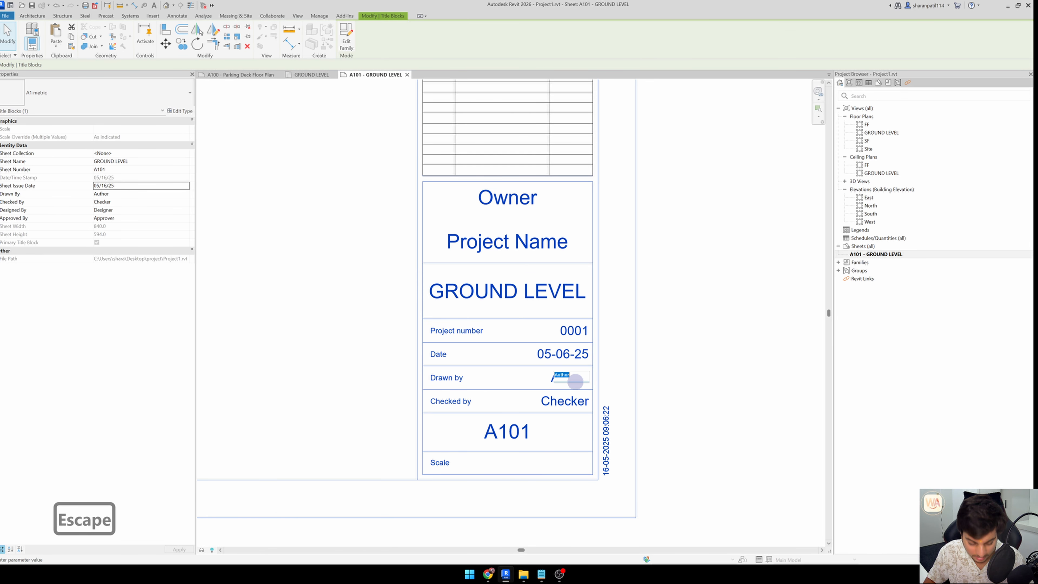
text(ar.sharan)
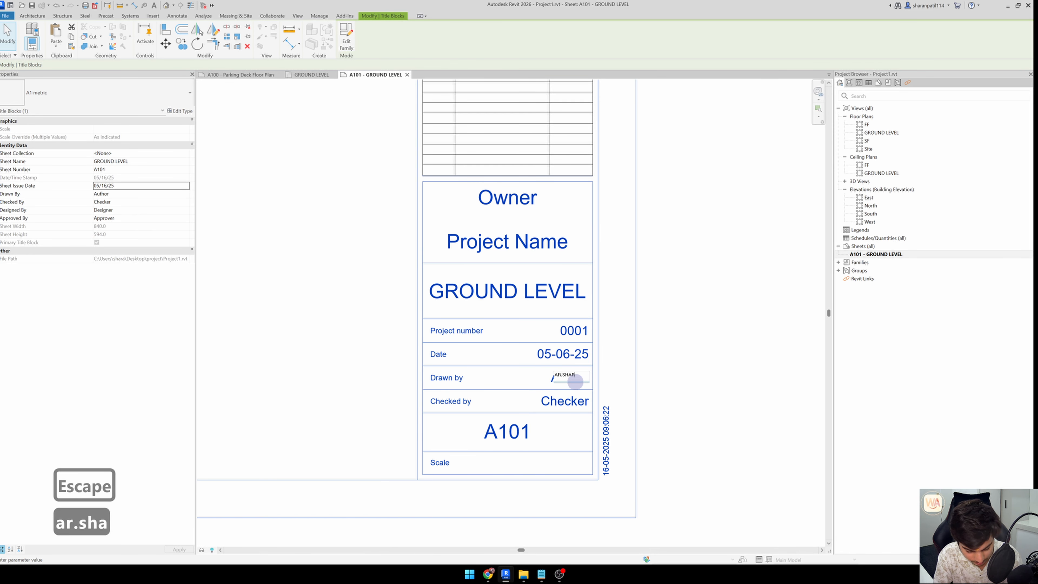
click(691, 385)
key(Escape)
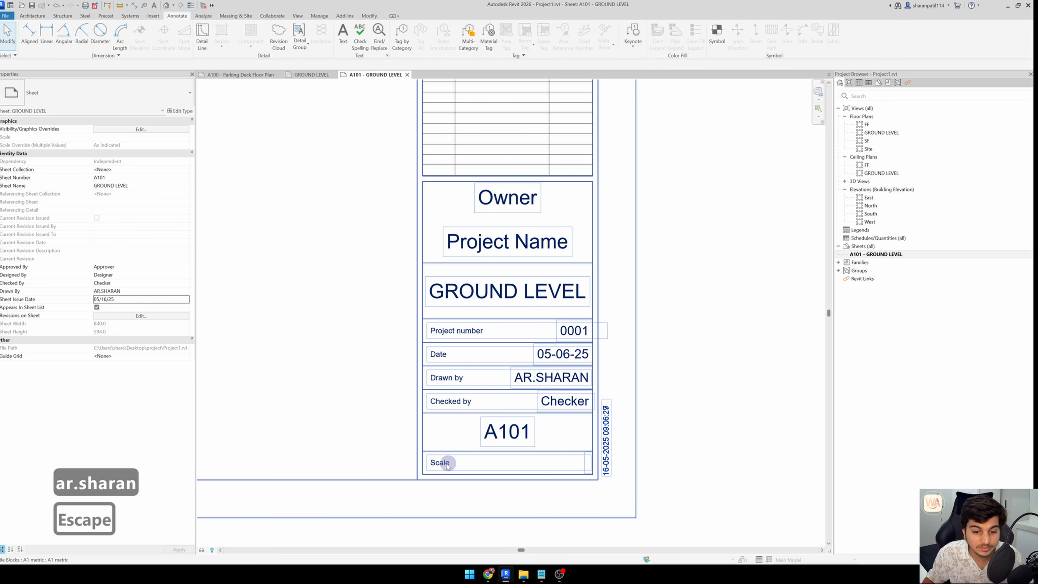
Place the GROUND LEVEL floor plan view on sheet A101, roughly centred in the empty drawing area beside the title block
scroll(645, 431, down, 6)
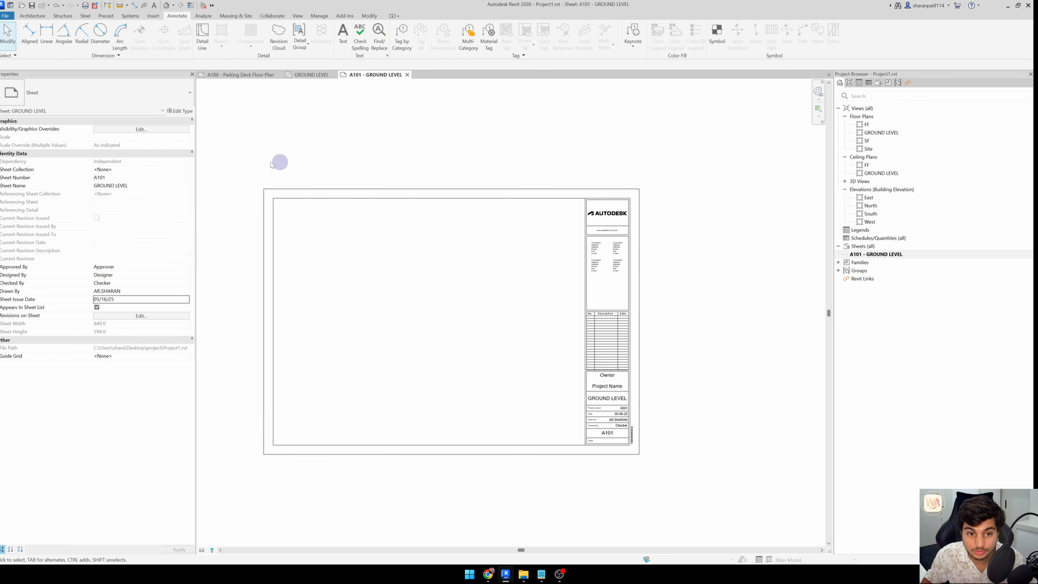
drag(248, 159, 713, 417)
key(Escape)
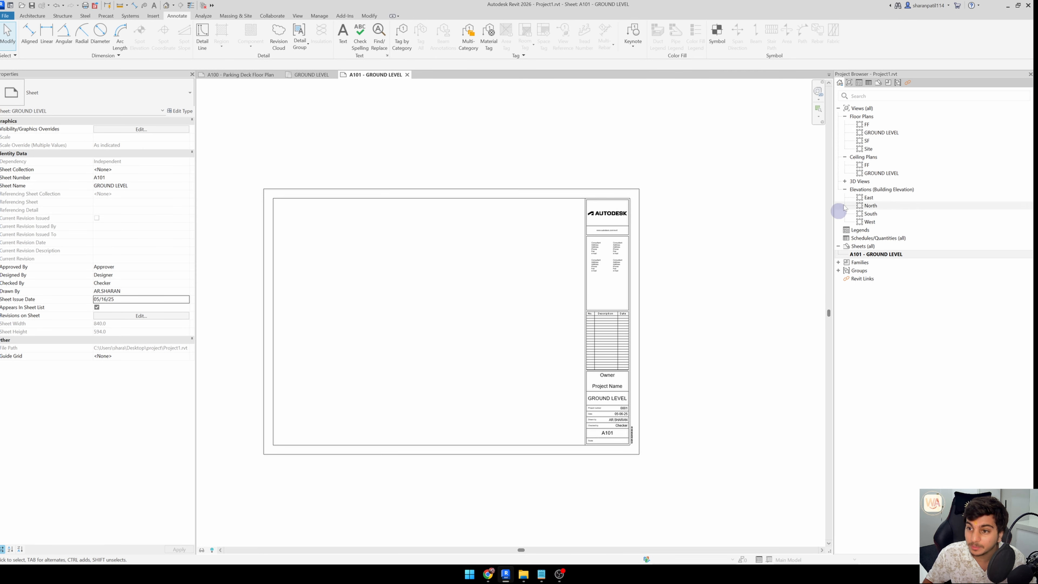
click(889, 133)
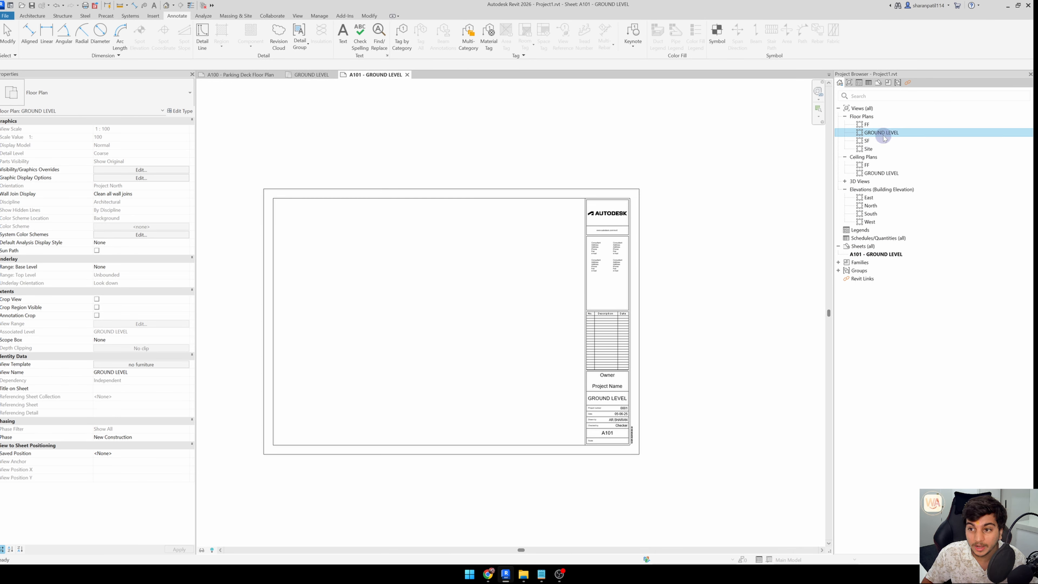
drag(889, 136, 451, 333)
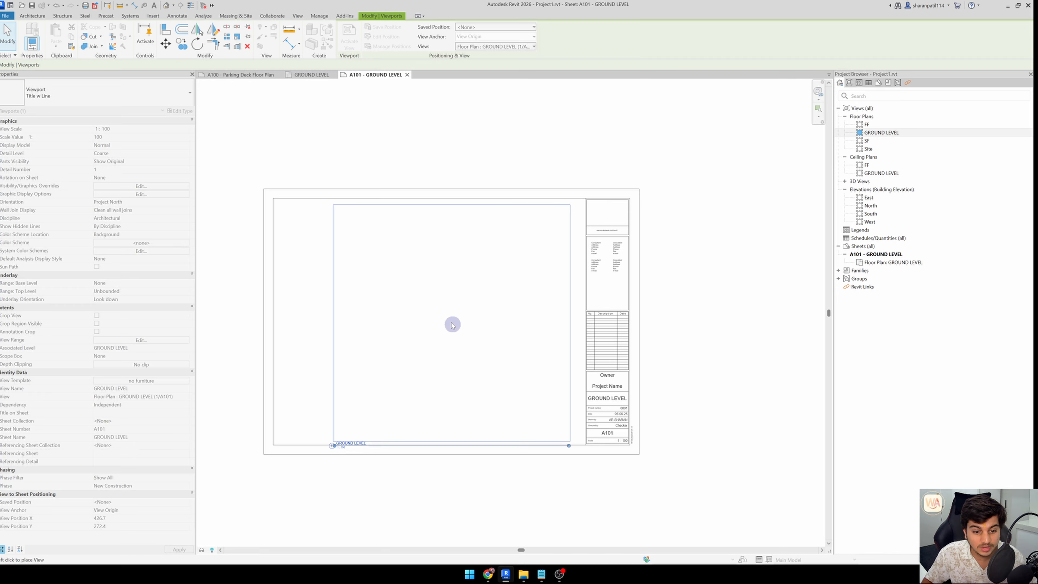
click(445, 319)
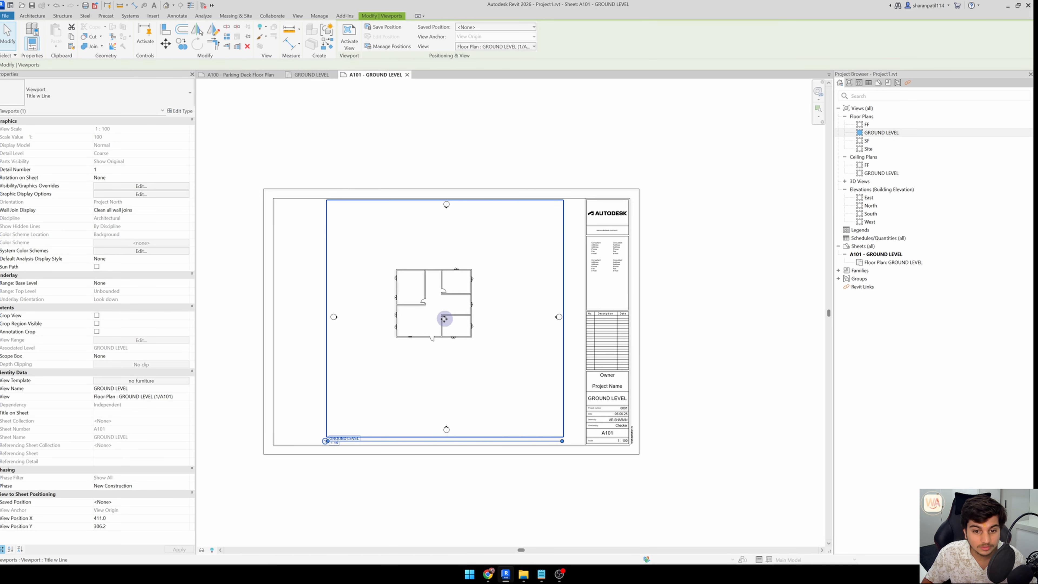
Examine the placed floor plan, its view title and the scale field in the title block
scroll(365, 296, up, 2)
scroll(409, 264, down, 2)
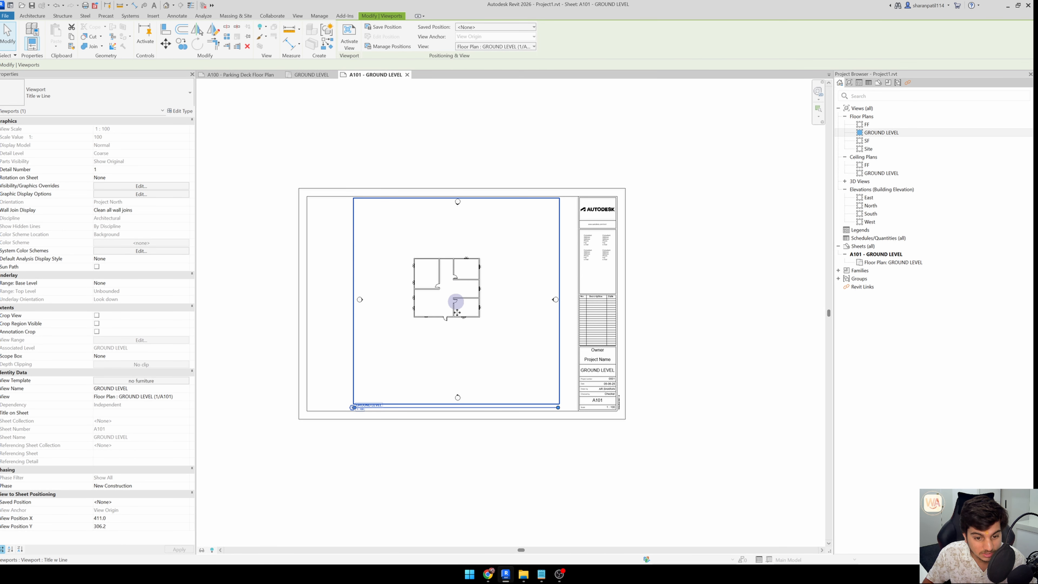
scroll(449, 353, up, 2)
scroll(308, 427, up, 2)
scroll(213, 366, down, 4)
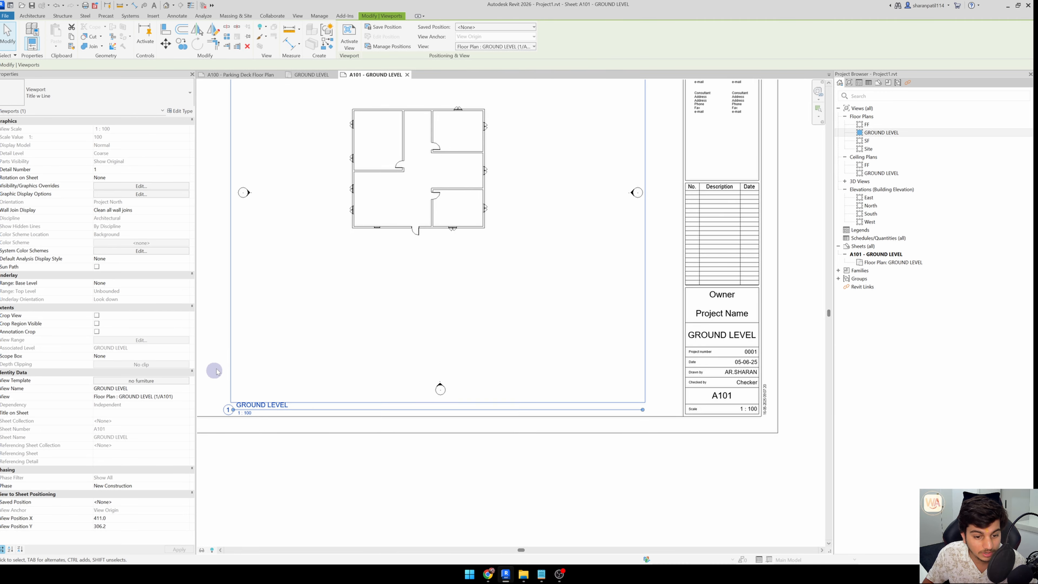
scroll(562, 399, up, 4)
scroll(537, 381, up, 4)
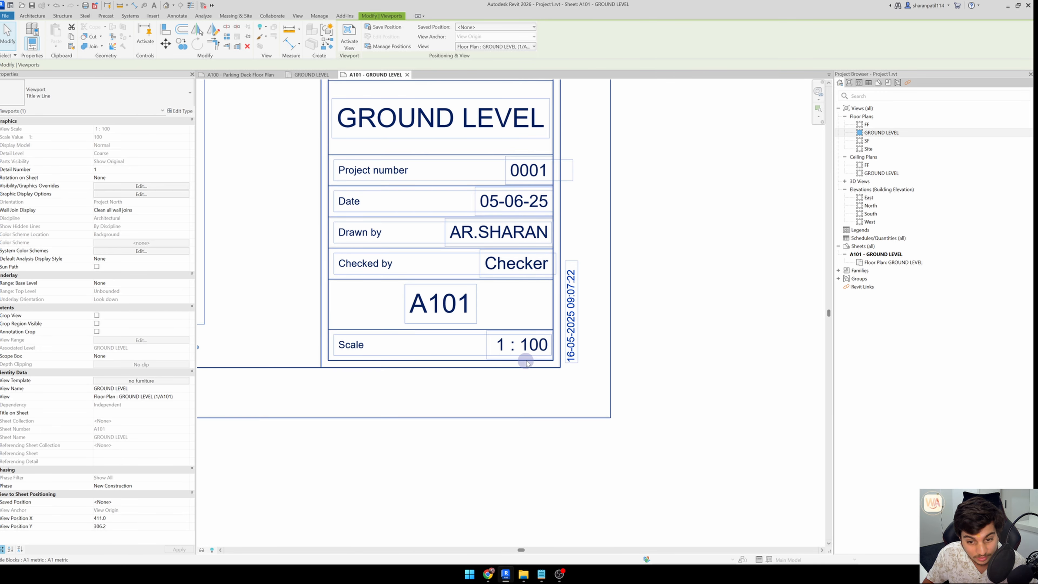
Move the GROUND LEVEL viewport lower on sheet A101 so the plan sits nearer the middle of the drawing area
scroll(572, 363, down, 4)
scroll(654, 370, down, 3)
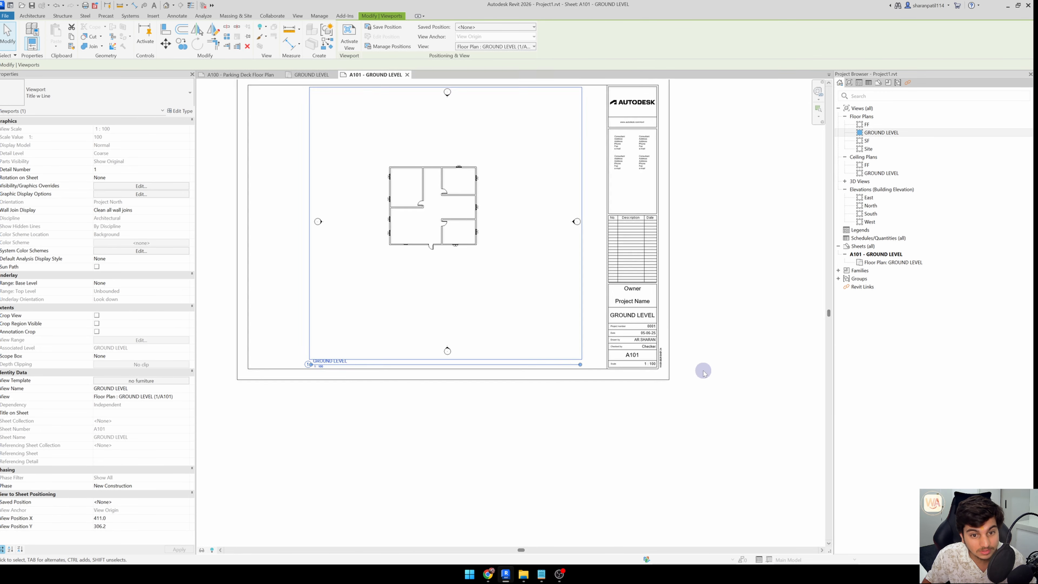
scroll(703, 372, down, 2)
scroll(529, 268, up, 3)
key(Escape)
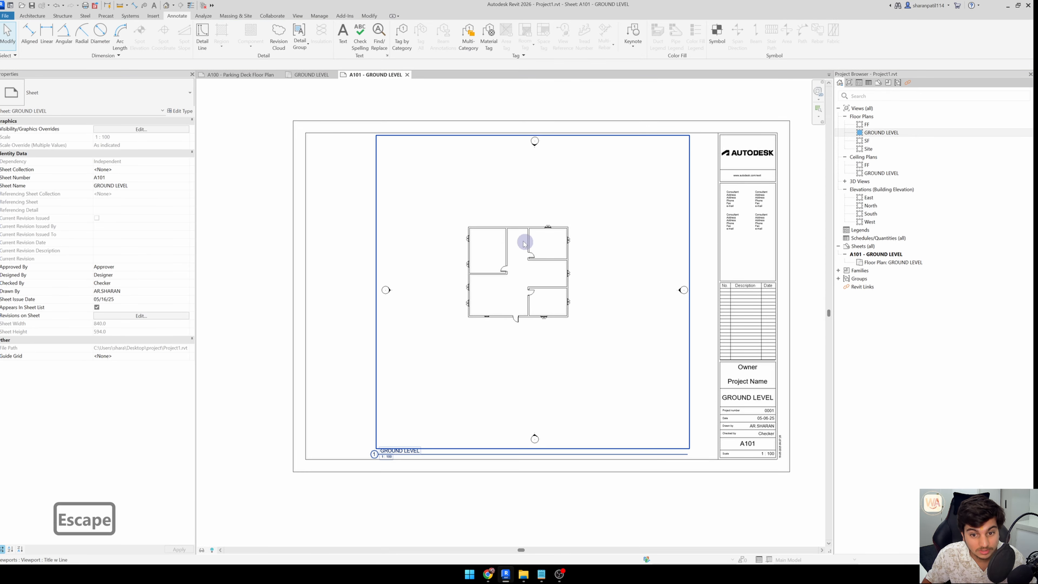
scroll(522, 242, up, 2)
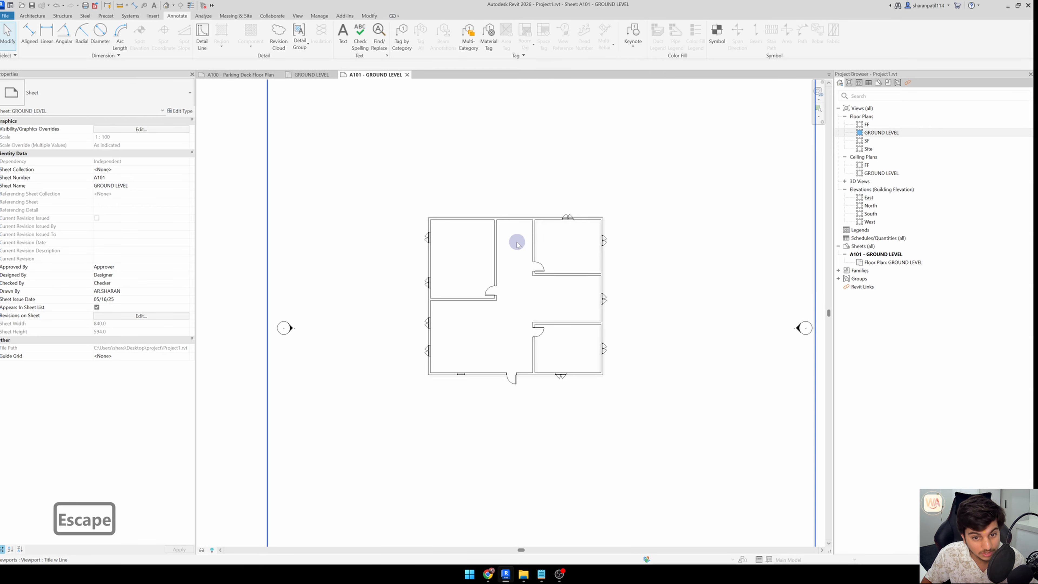
scroll(517, 243, down, 3)
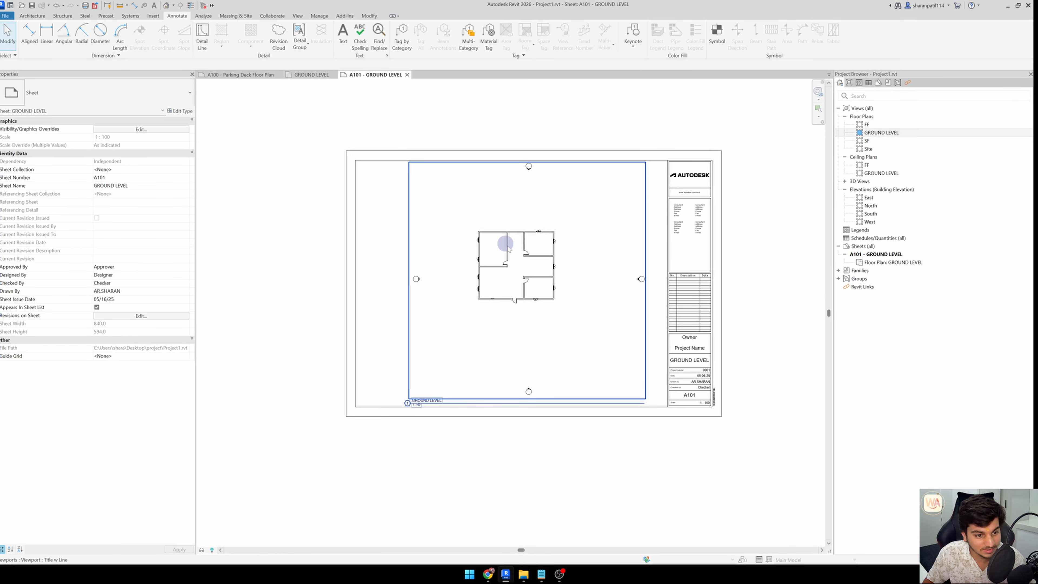
key(Escape)
click(525, 293)
drag(527, 272, 517, 318)
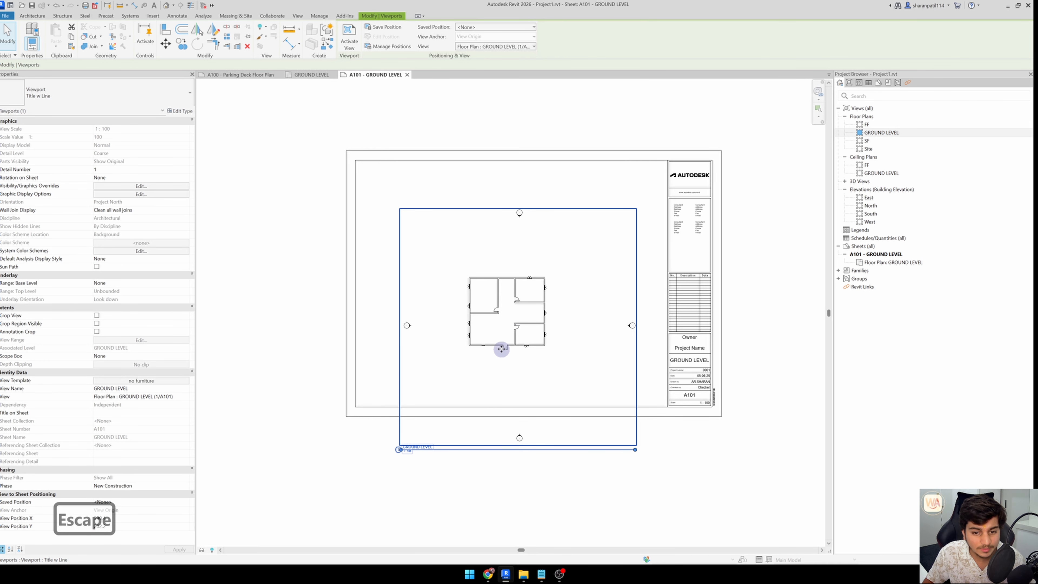
key(Escape)
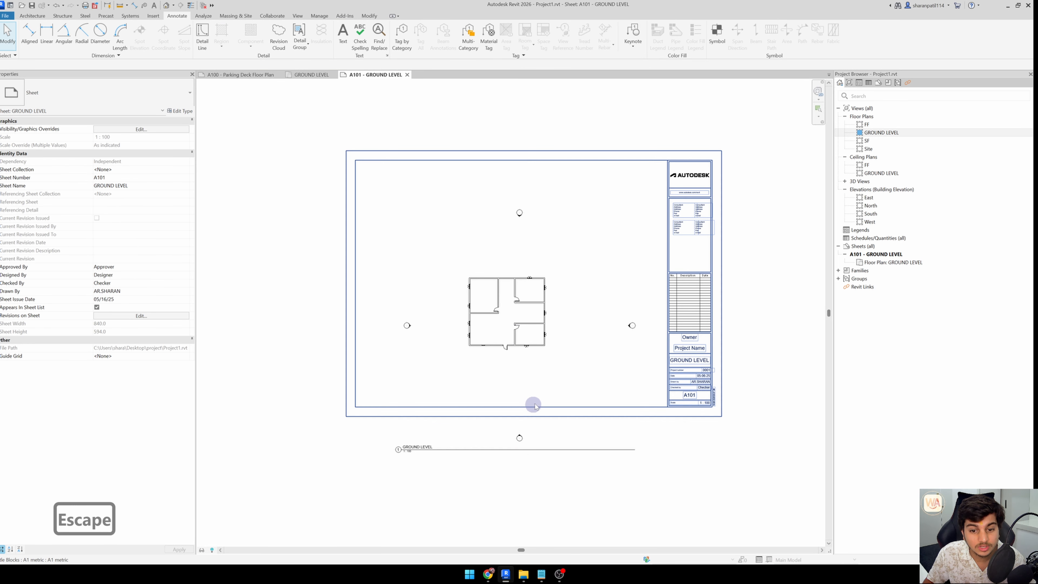
Try to change the scale of the placed GROUND LEVEL view from within the sheet
double_click(539, 353)
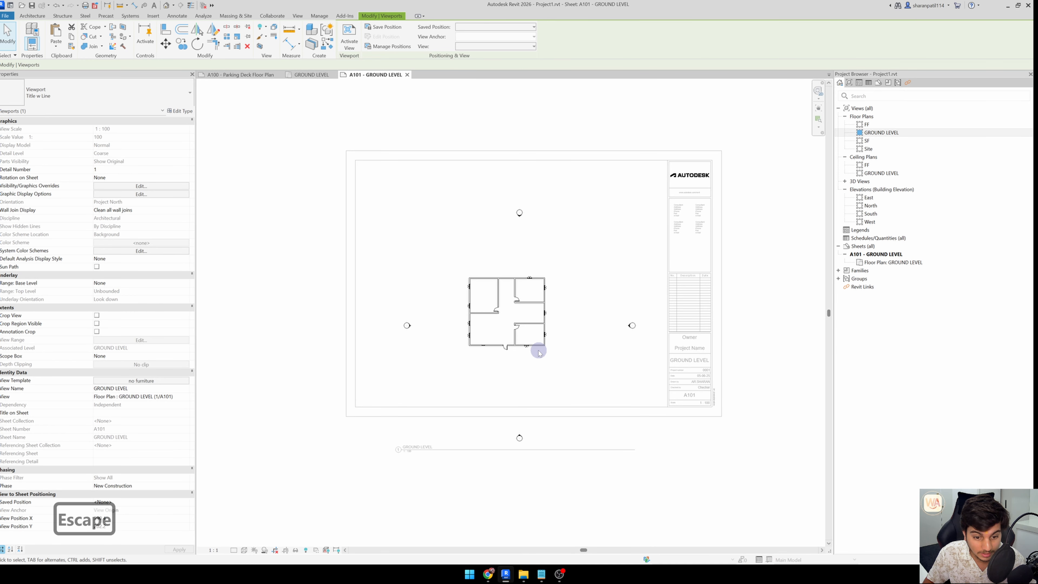
click(215, 550)
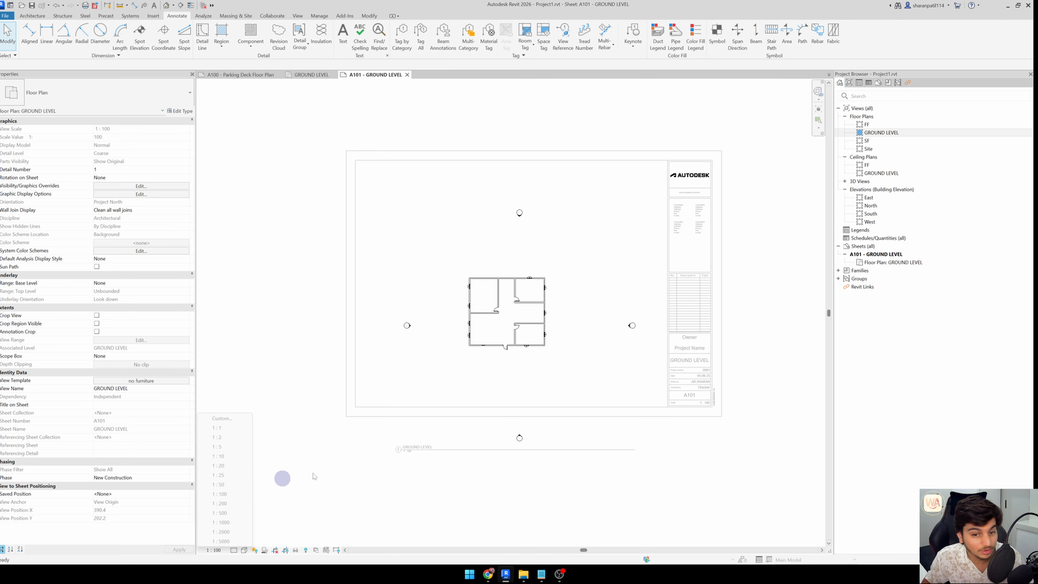
double_click(707, 489)
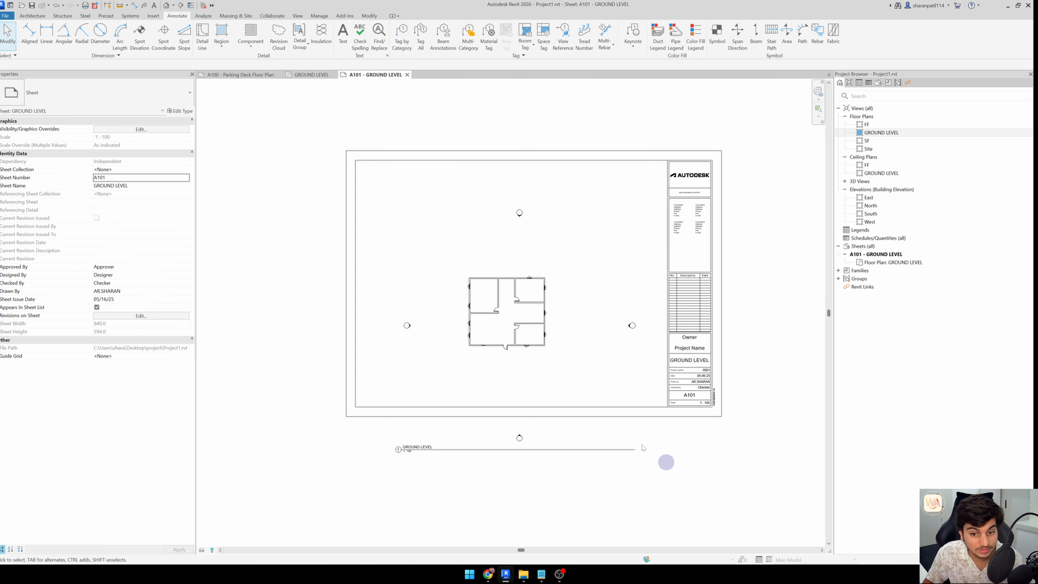
Activate the GROUND LEVEL viewport and exclude View Scale from its assigned no furniture view template
double_click(550, 355)
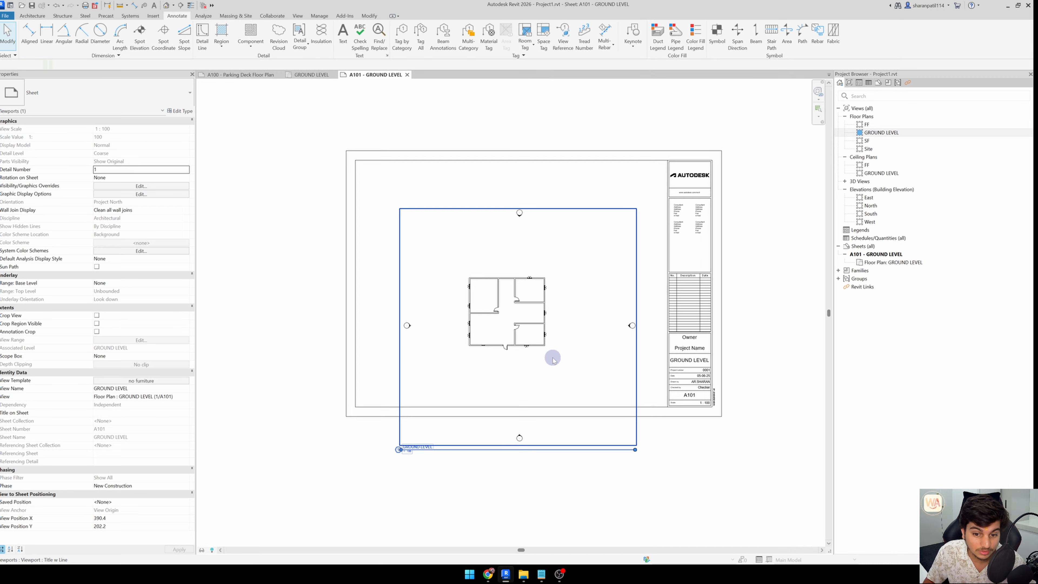
click(167, 382)
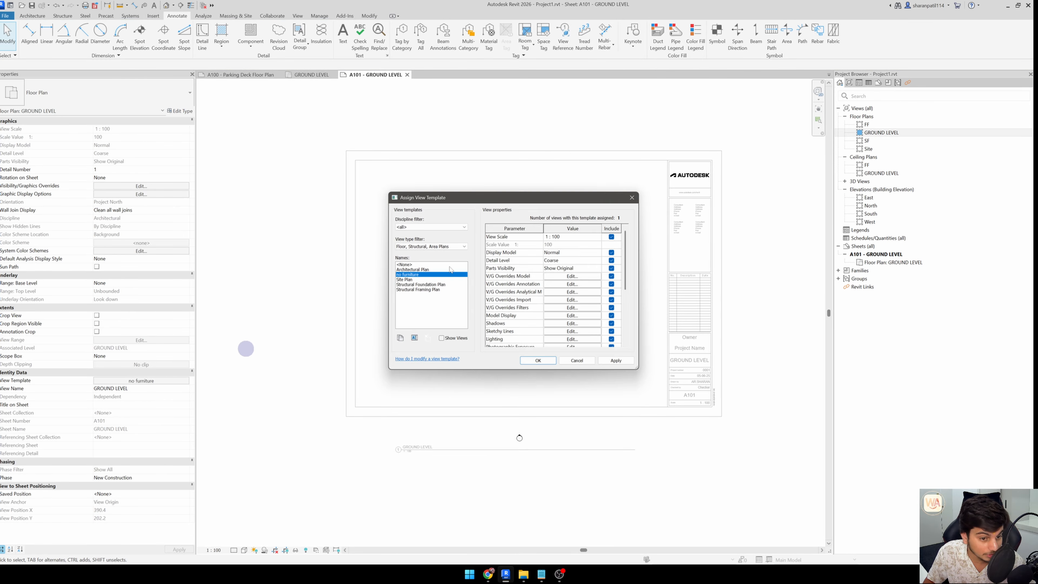
click(586, 235)
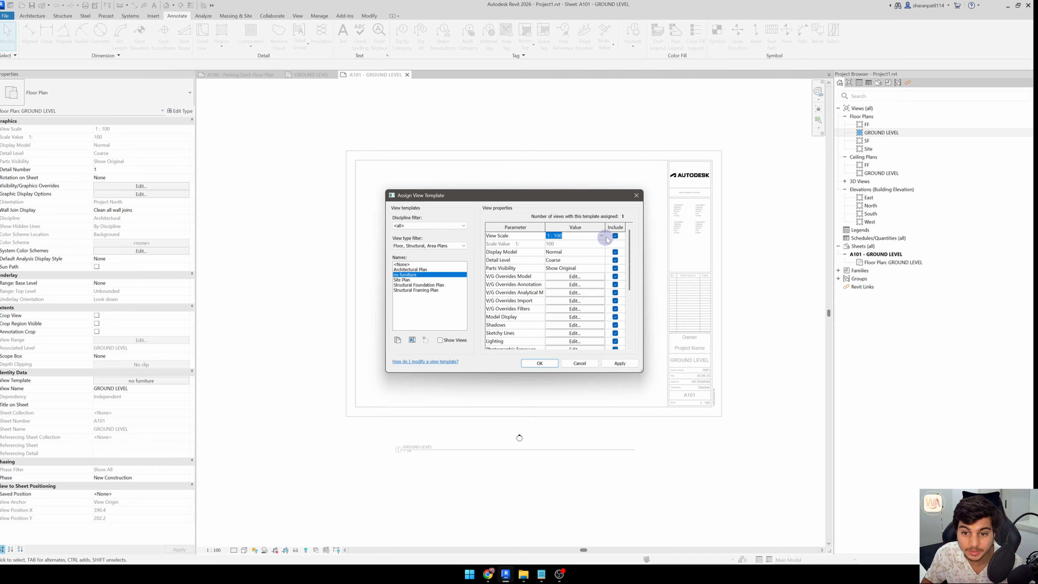
click(539, 363)
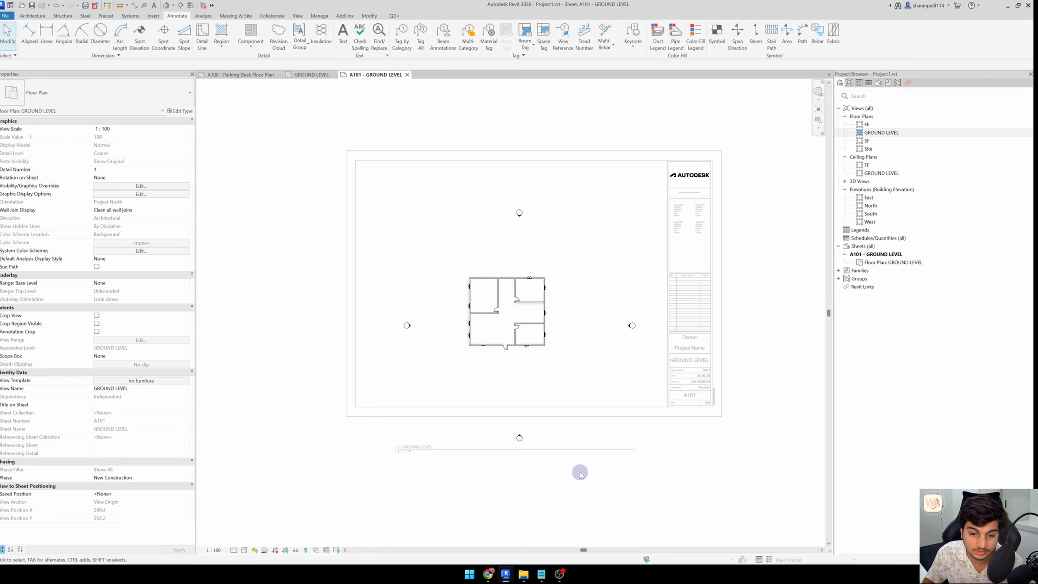
Set the view scale to 1:50 and reposition the enlarged plan in the empty drawing area beside the title block
click(214, 550)
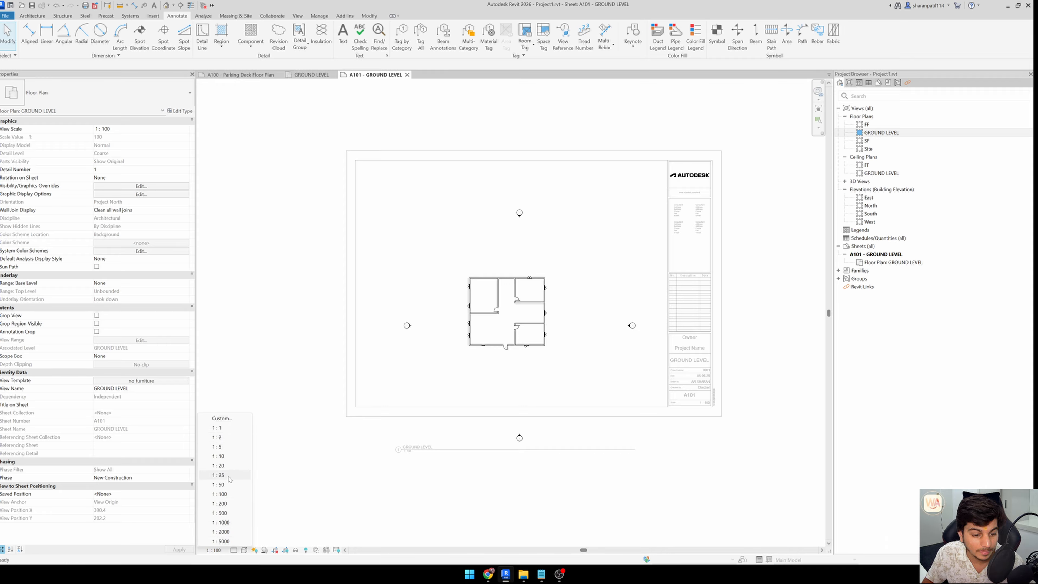
click(220, 485)
scroll(417, 459, down, 2)
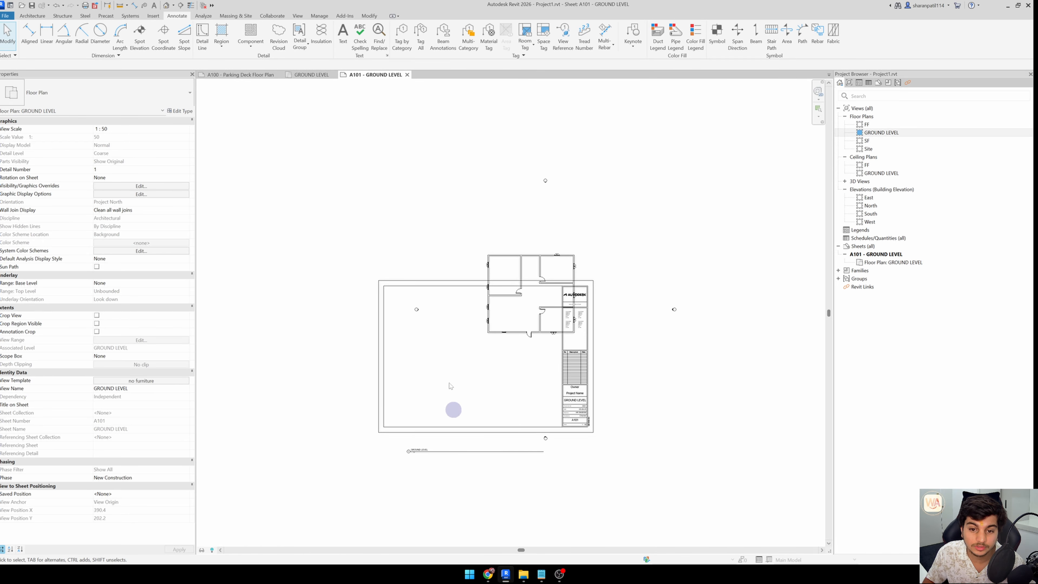
drag(492, 356, 439, 415)
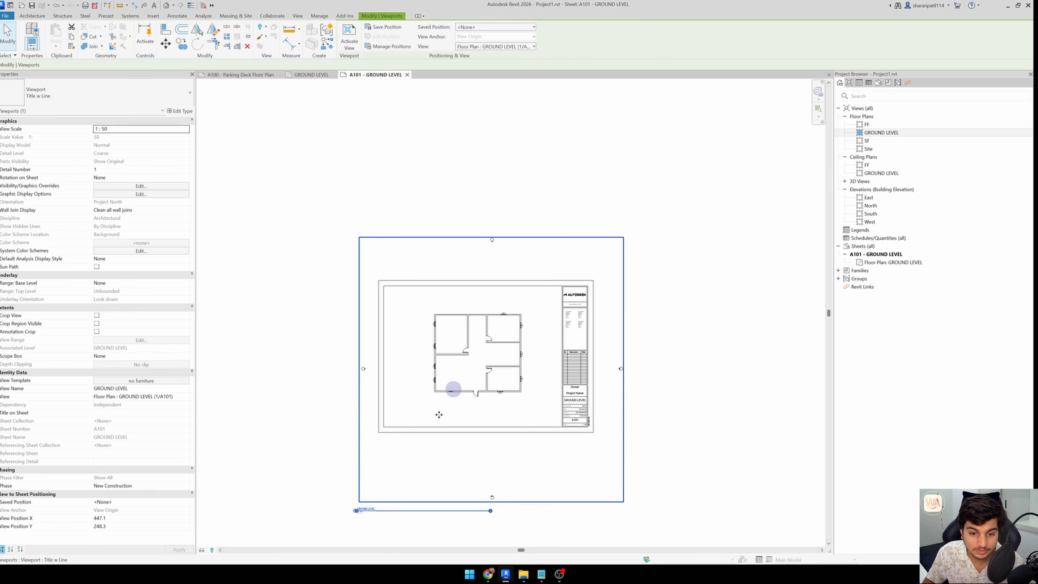
key(Escape)
Move the view title inside the sheet border just beneath the plan and shorten its line to the plan's width
drag(361, 509, 432, 404)
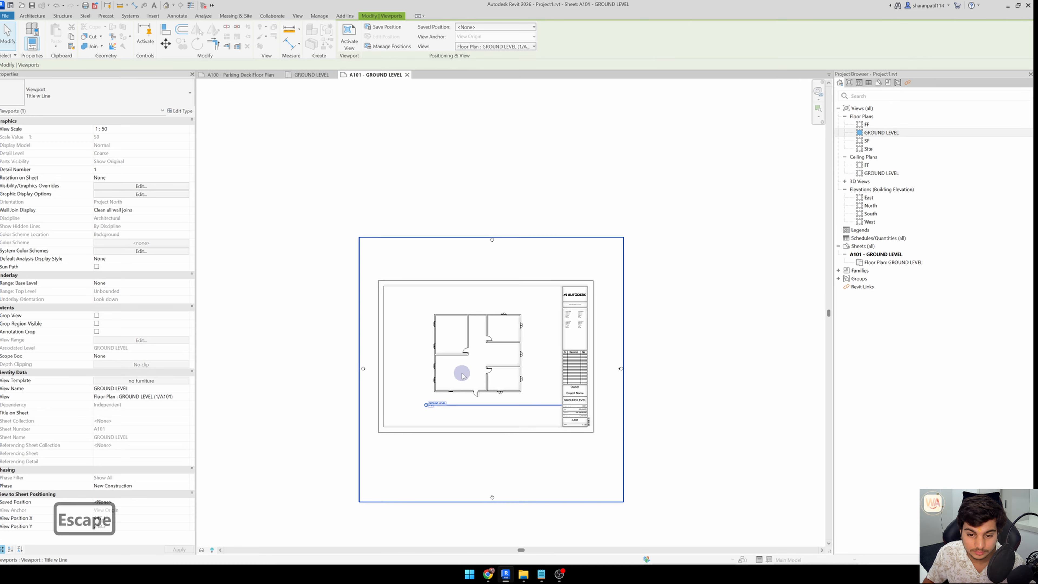
click(560, 405)
drag(562, 404, 515, 399)
key(Escape)
key(Escape)
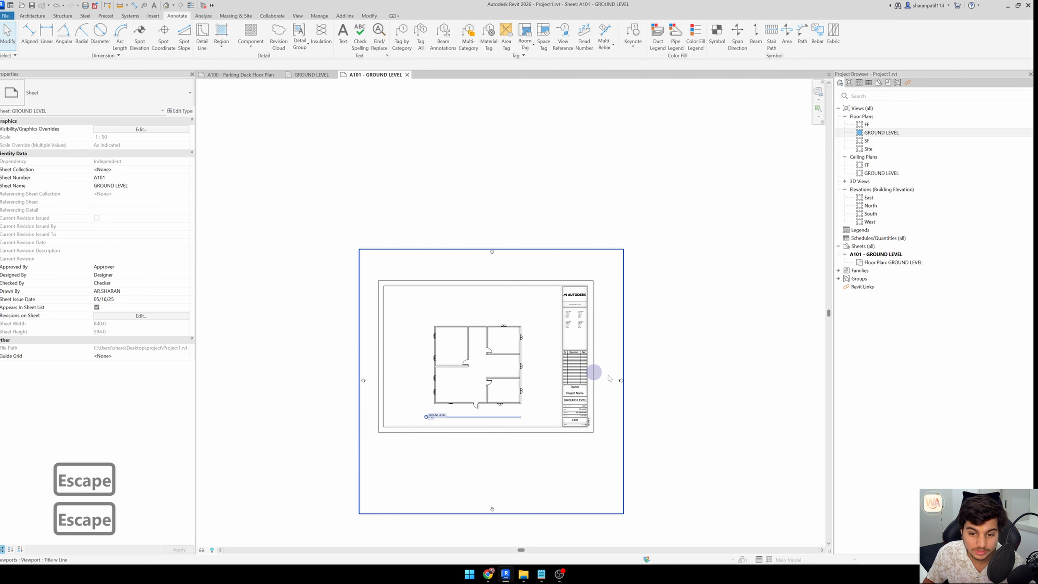
click(503, 390)
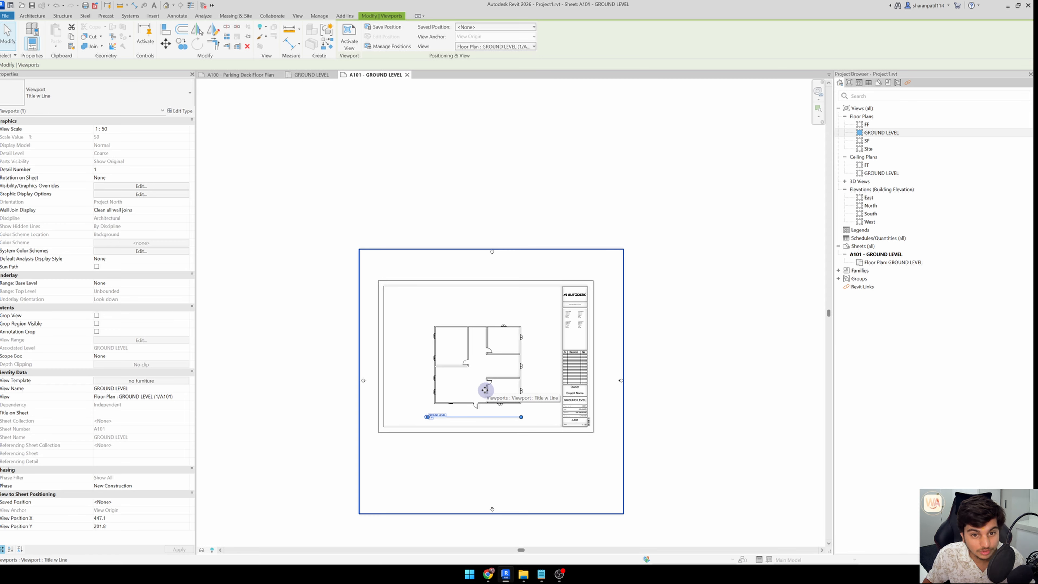
click(731, 261)
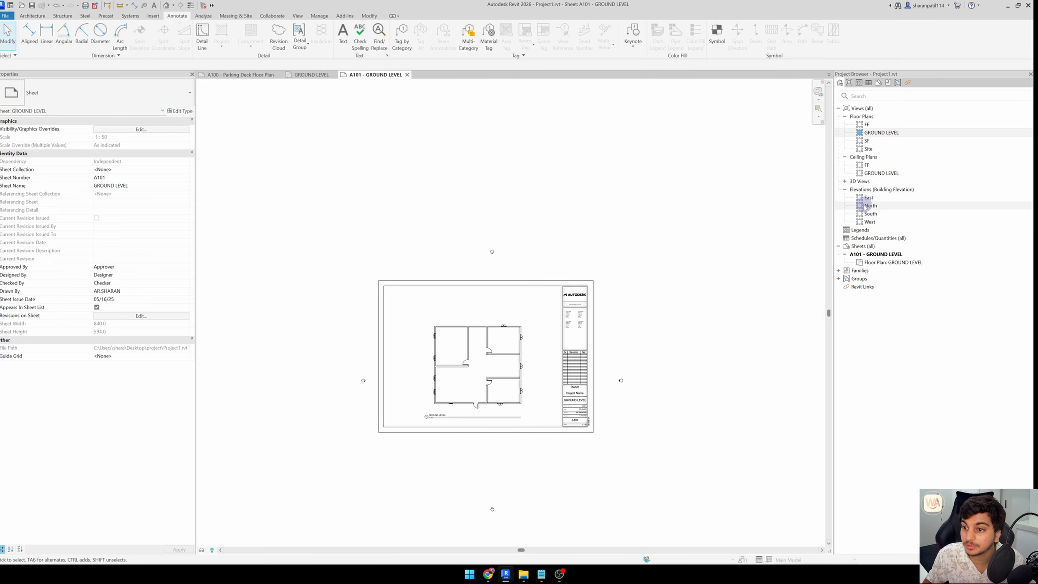
Open the GROUND LEVEL floor plan view for editing
double_click(878, 133)
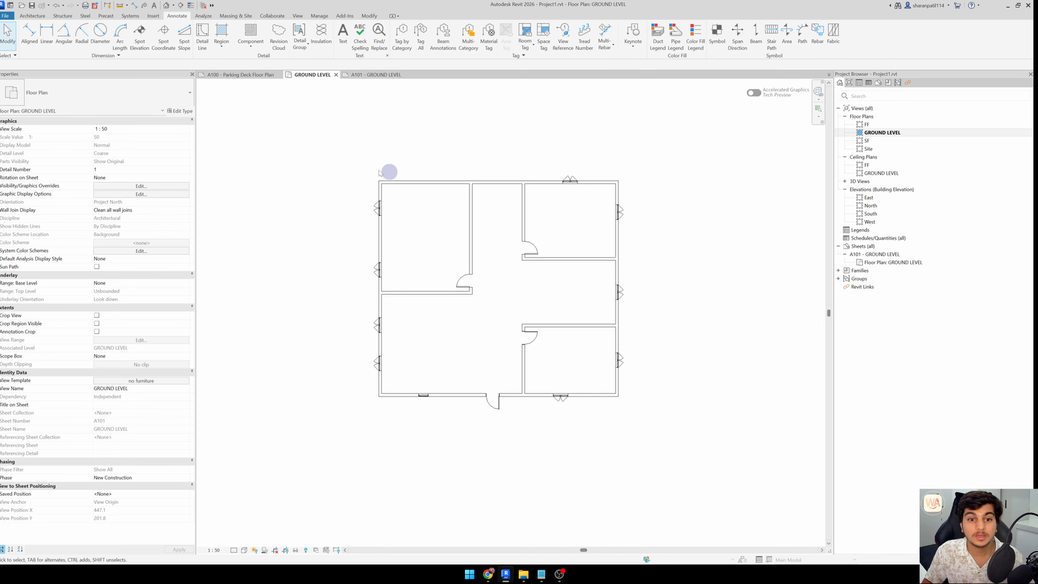
mouse_move(327, 153)
mouse_down()
mouse_move(598, 431)
mouse_move(653, 413)
mouse_move(313, 163)
mouse_up()
key(Escape)
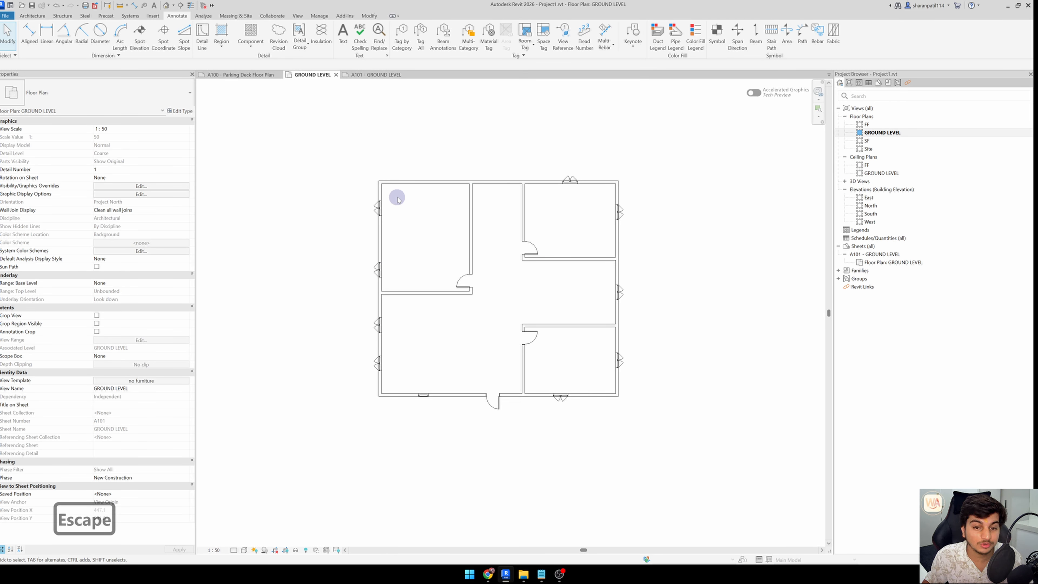
Place tagged rooms in the three enclosed corner spaces and the large open central area of the floor plan
click(32, 15)
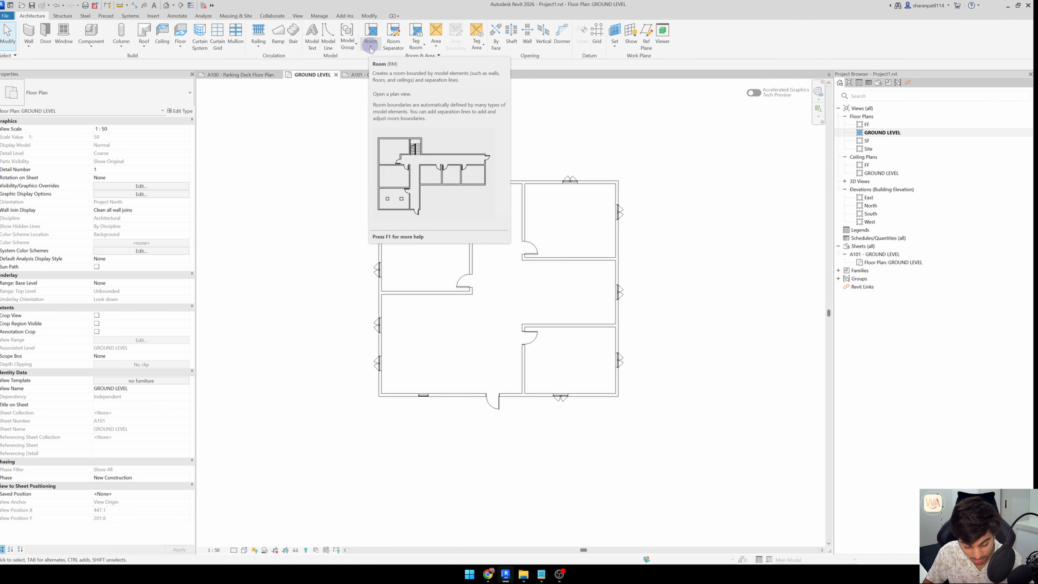
key(r)
key(m)
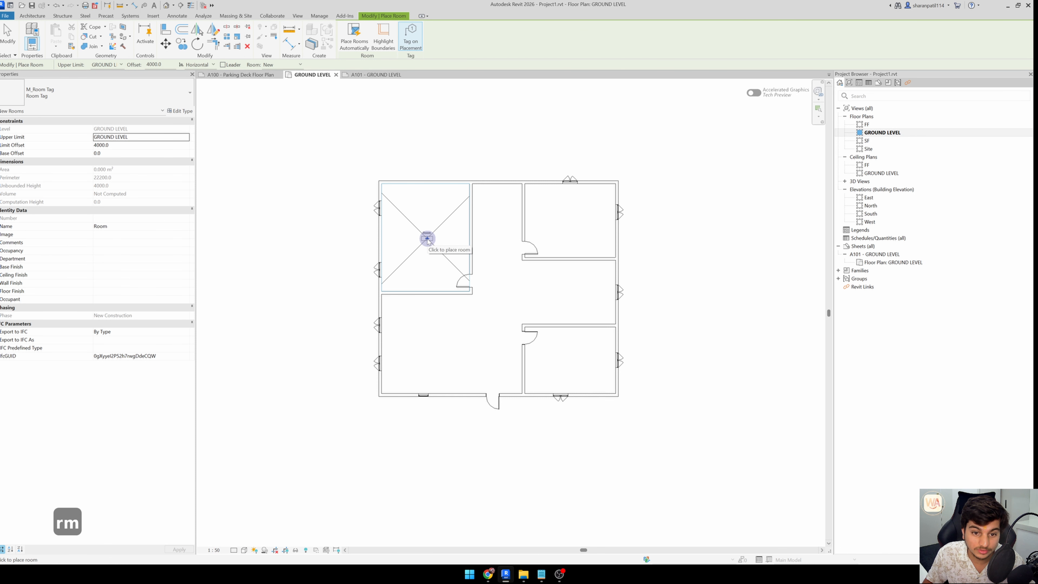
click(427, 238)
click(570, 221)
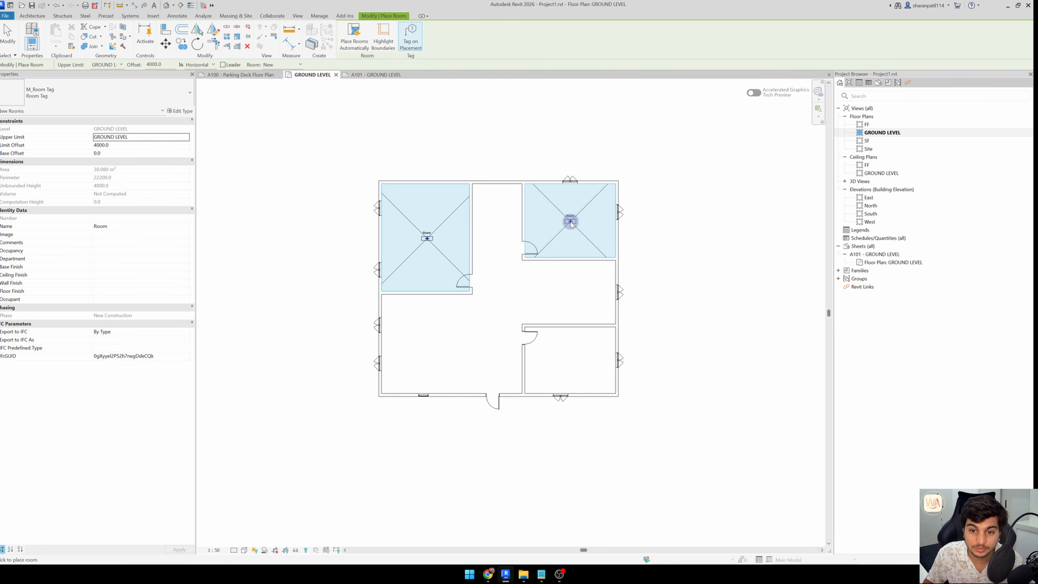
click(573, 341)
click(458, 332)
click(499, 326)
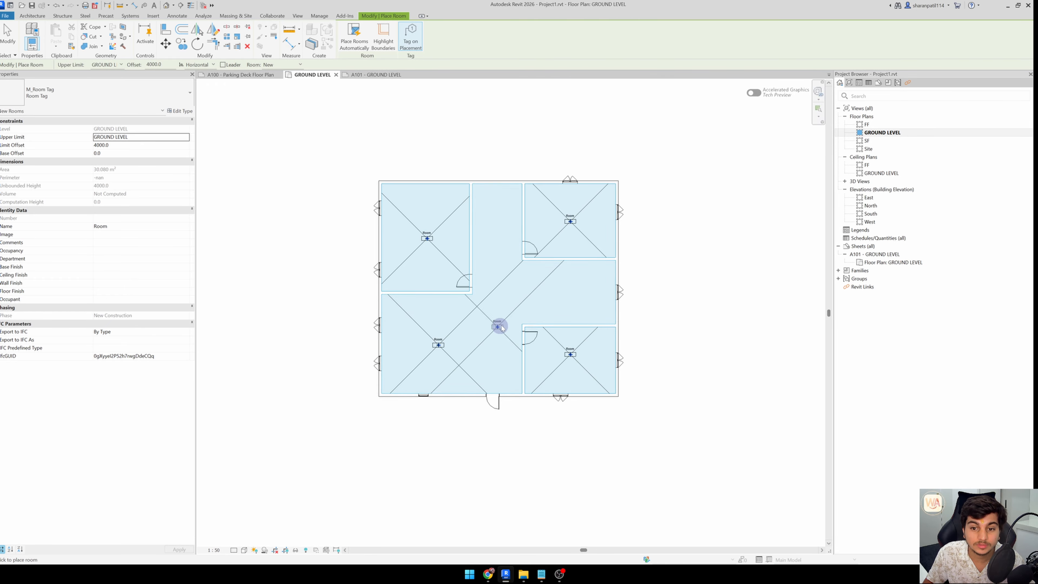
key(Escape)
key(Escape)
Change the name in the upper-left room's tag, number 1, to BEDROOM
scroll(556, 304, up, 5)
key(Escape)
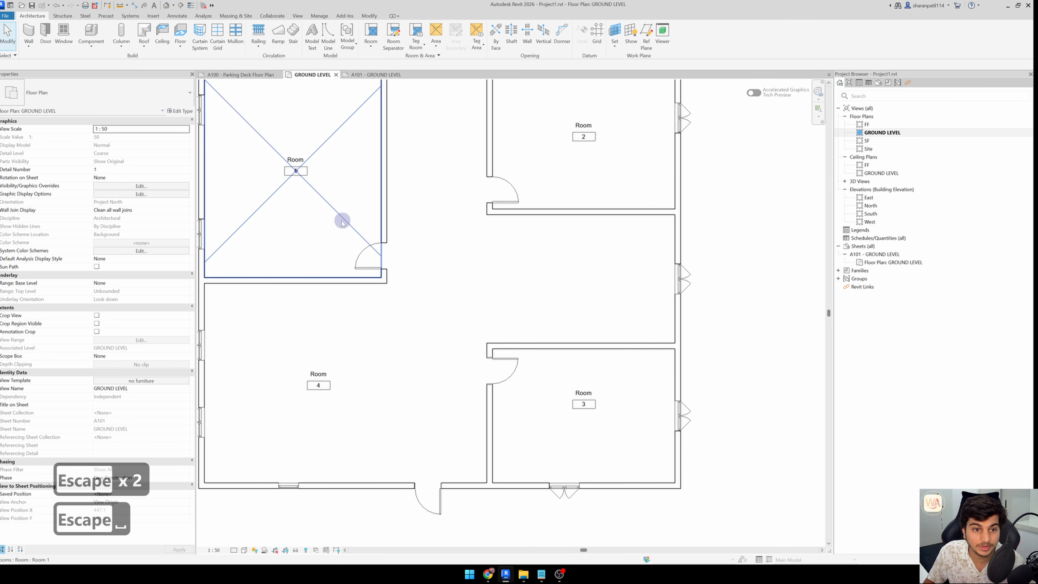
scroll(298, 153, up, 3)
click(299, 155)
click(295, 163)
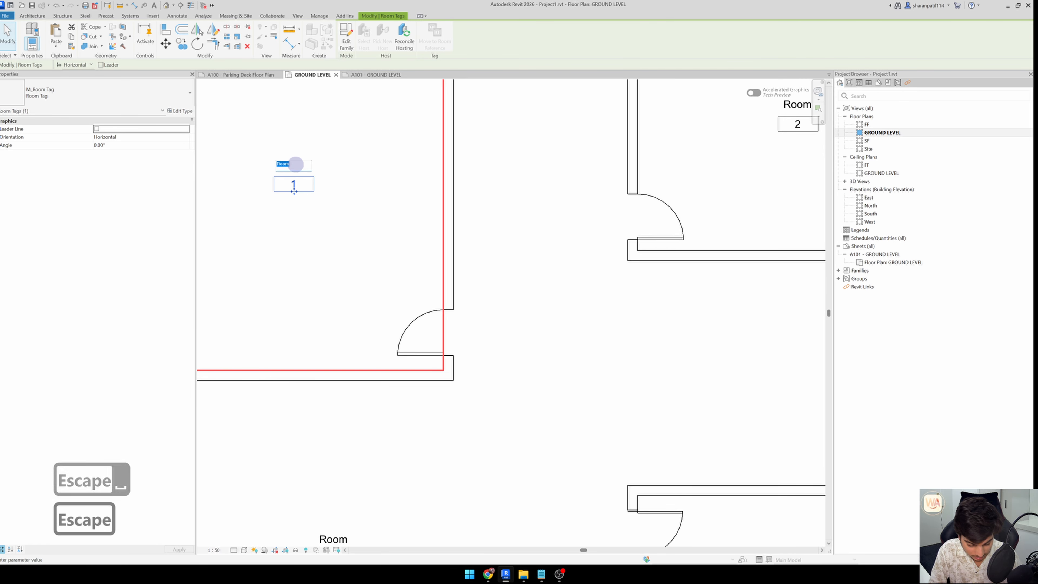
text(bedroom)
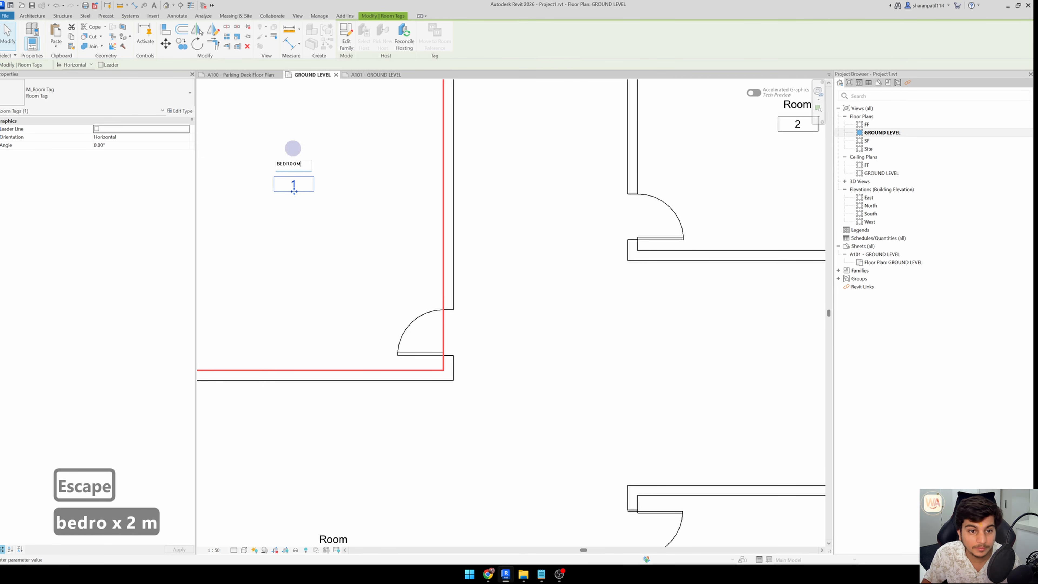
click(314, 206)
key(Escape)
Rename the upper-right room, number 2, to BEDROOM 2 in its room tag
scroll(654, 164, down, 1)
middle_drag(784, 117, 639, 155)
double_click(642, 151)
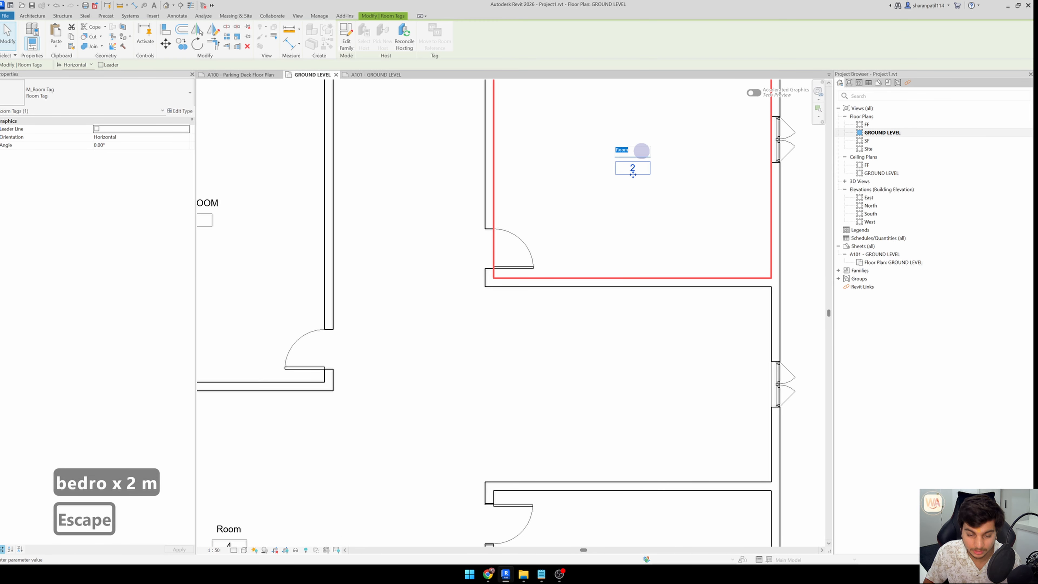
text(bedroom 2)
key(Left)
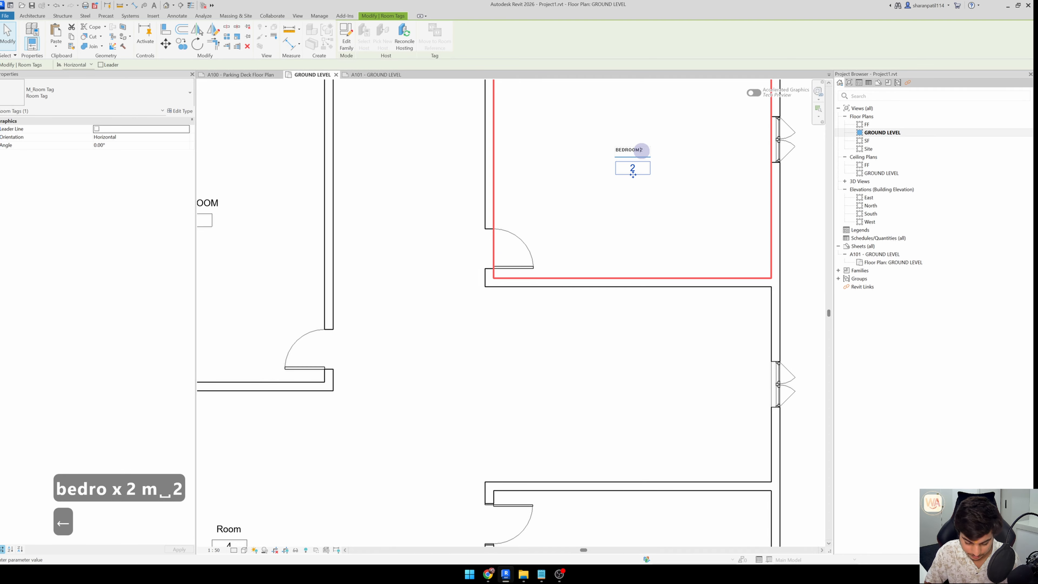
key(Left)
key(Left)
key(Left)
key(Left)
key(Left)
key(Left)
key(Left)
key(Left)
key(Left)
key(Left)
key(Left)
key(Left)
key(Left)
key(Left)
click(620, 202)
Extend the upper-left bedroom's name to BEDROOM 1 in its room tag
scroll(620, 202, down, 1)
double_click(261, 201)
click(262, 201)
text(1)
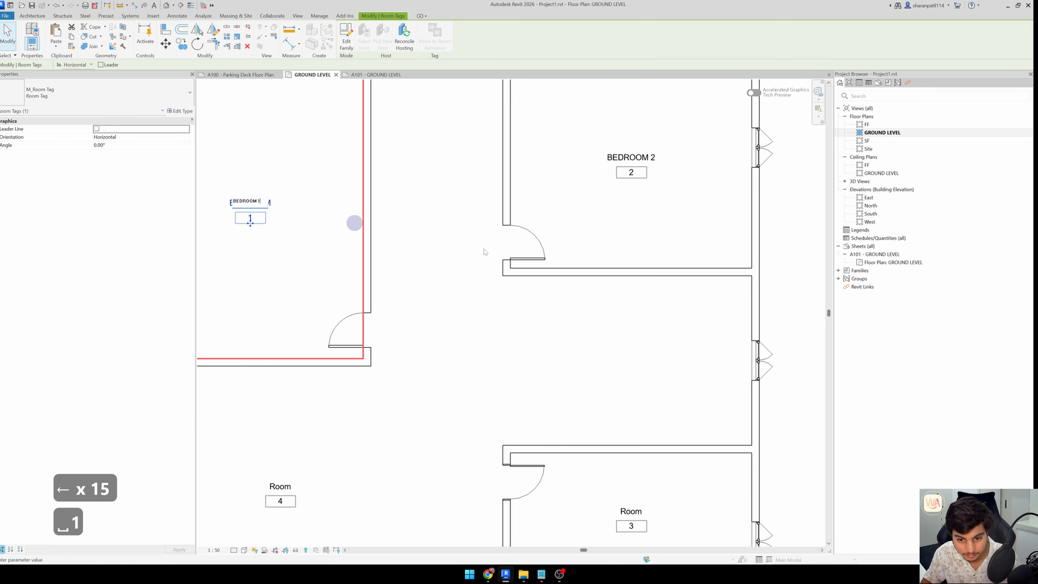
key(Escape)
Rename the large open room, number 4, to LIVING and the lower-right room, number 3, to BEDROOM 3
scroll(484, 251, down, 3)
double_click(383, 385)
text(living)
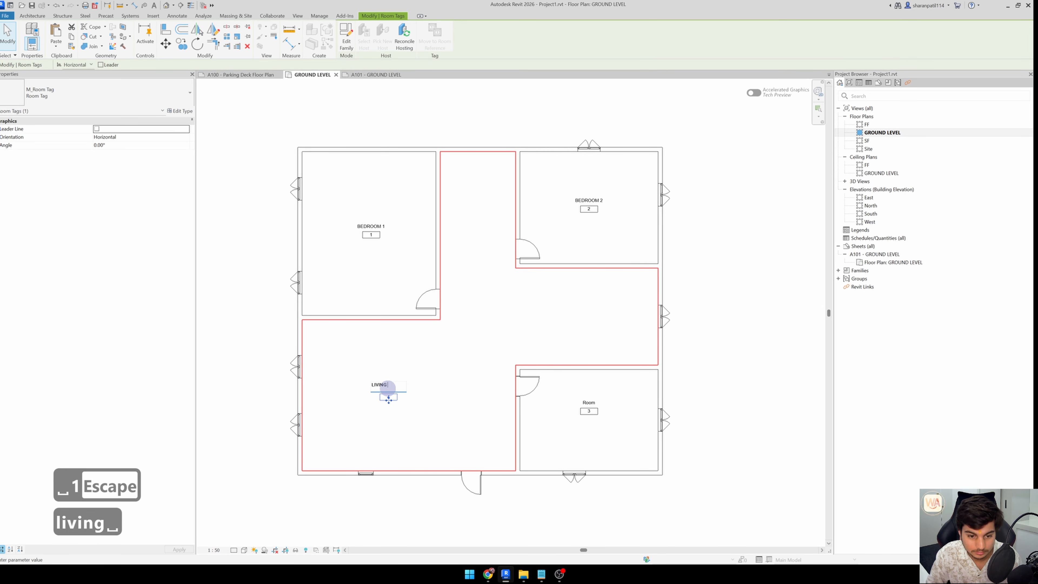
click(433, 374)
scroll(434, 375, down, 1)
key(Escape)
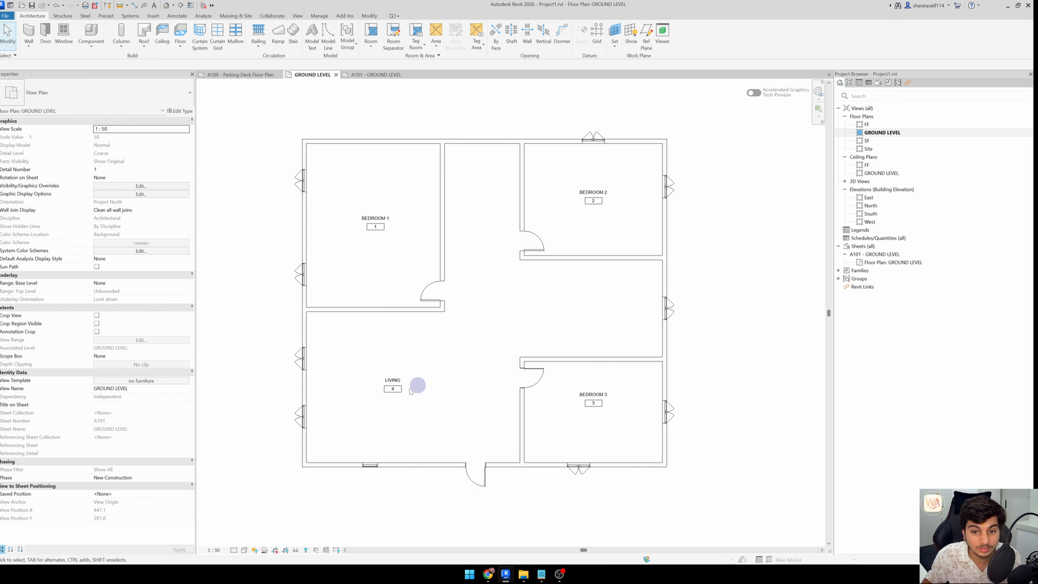
scroll(554, 272, up, 2)
scroll(554, 274, down, 1)
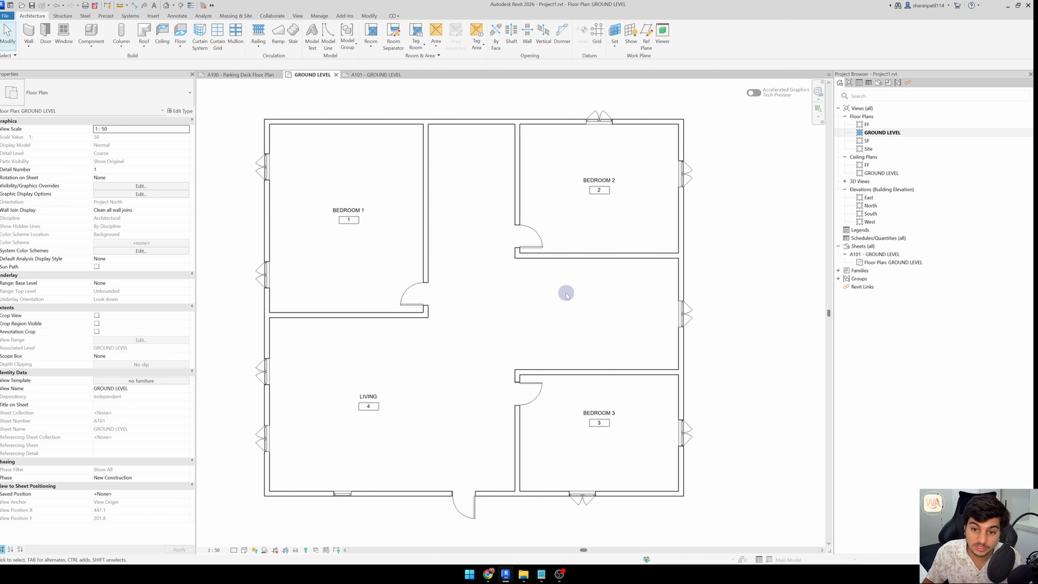
key(Escape)
drag(550, 297, 641, 347)
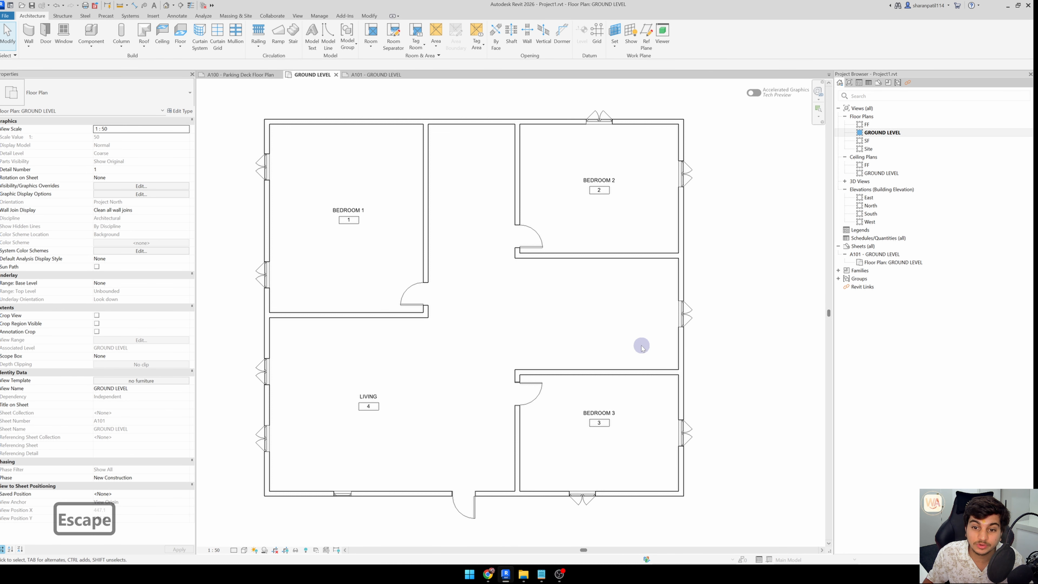
key(Escape)
key(r)
key(m)
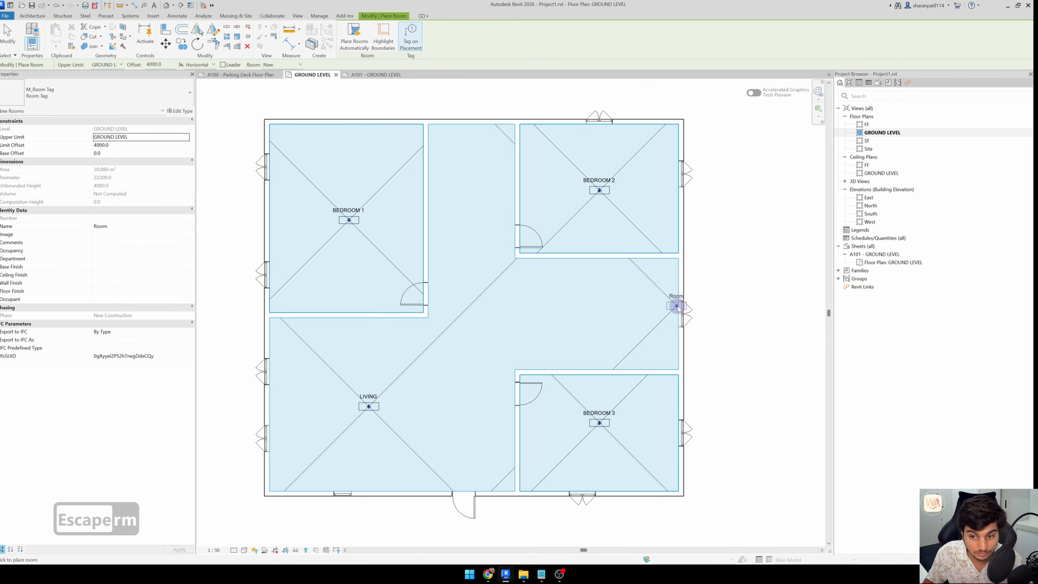
key(Escape)
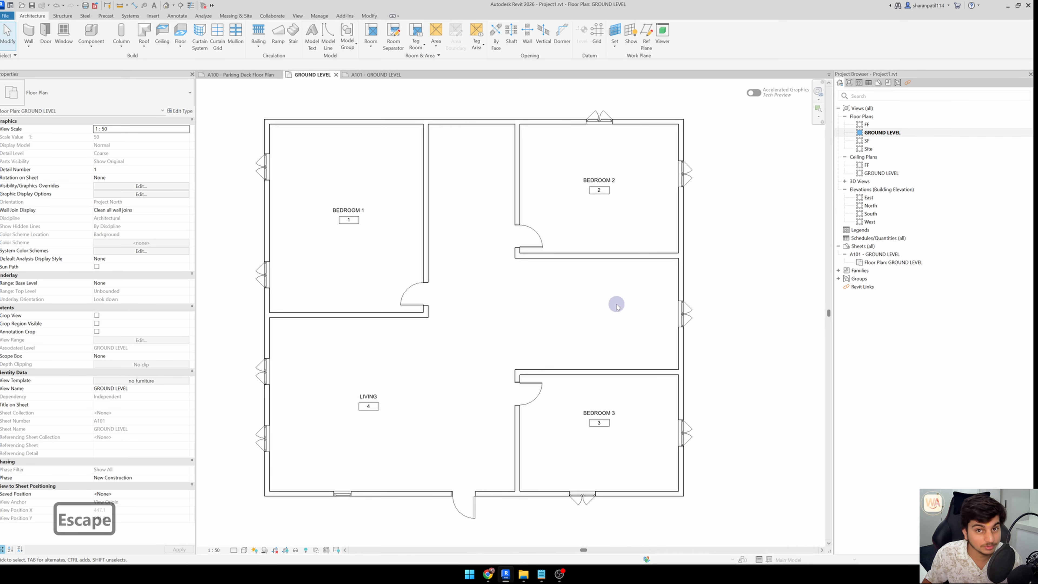
Draw a straight room separation line closing the open side of the space between BEDROOM 2 and BEDROOM 3
click(393, 36)
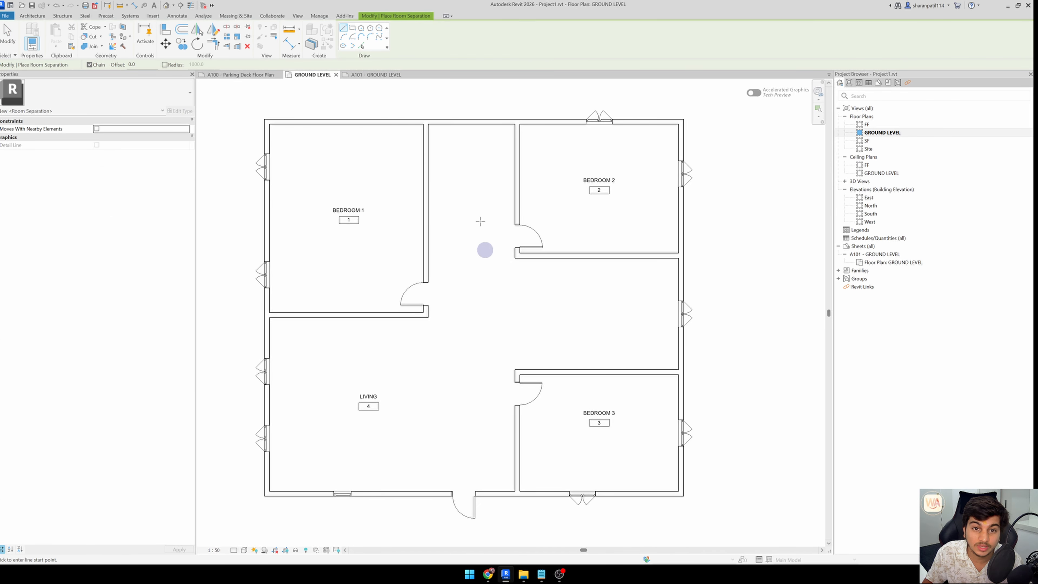
click(345, 28)
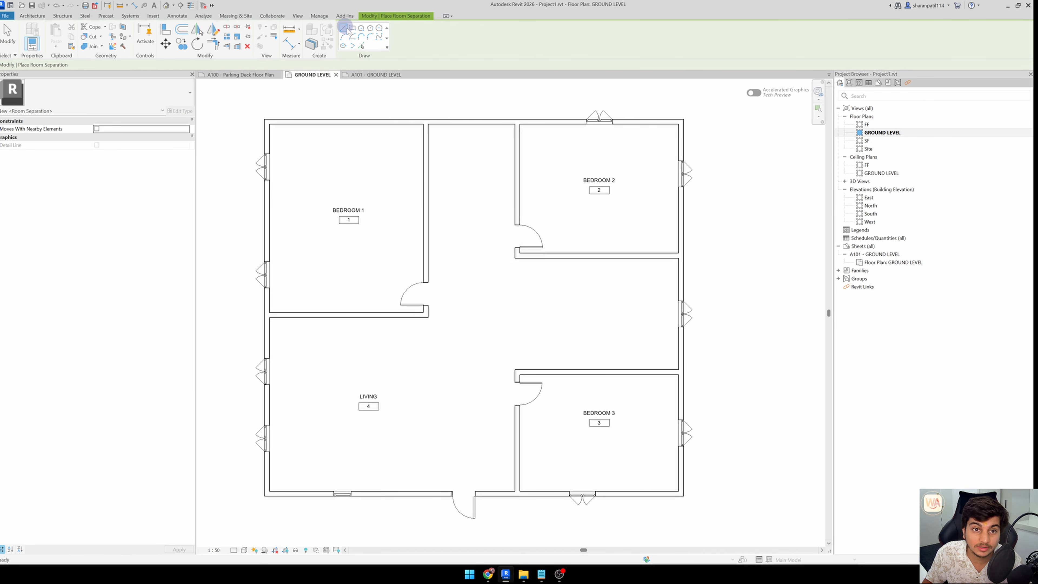
click(515, 257)
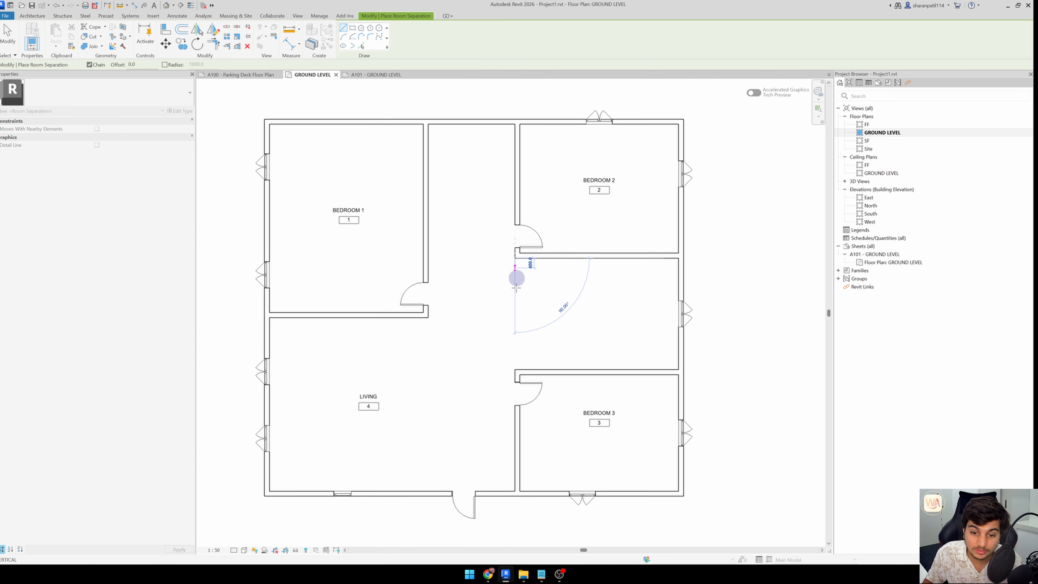
click(515, 369)
key(Escape)
key(Escape)
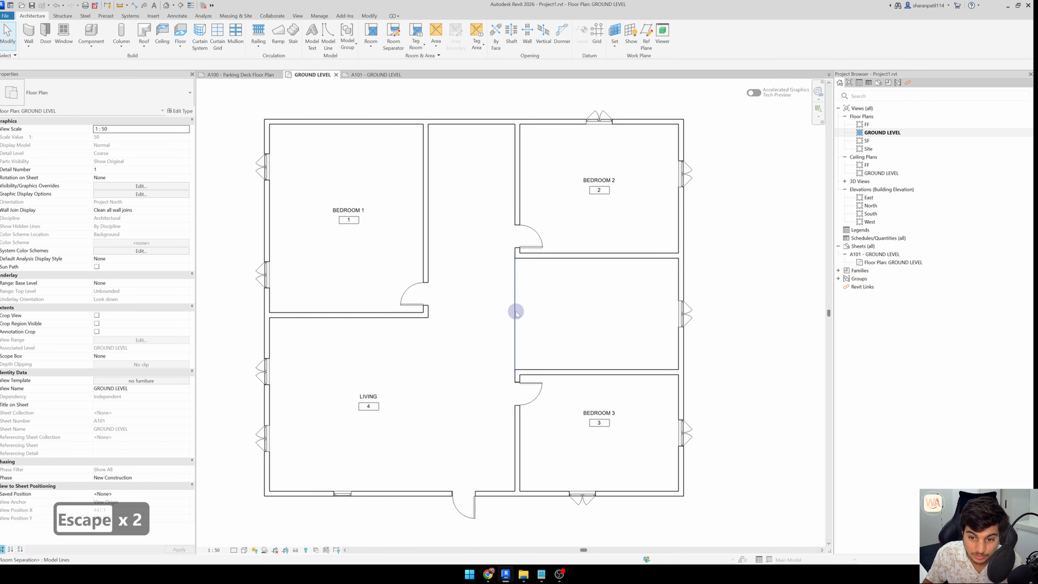
Place a room with its tag in the enclosed space between BEDROOM 2 and BEDROOM 3
scroll(590, 315, down, 2)
scroll(597, 266, up, 2)
key(Escape)
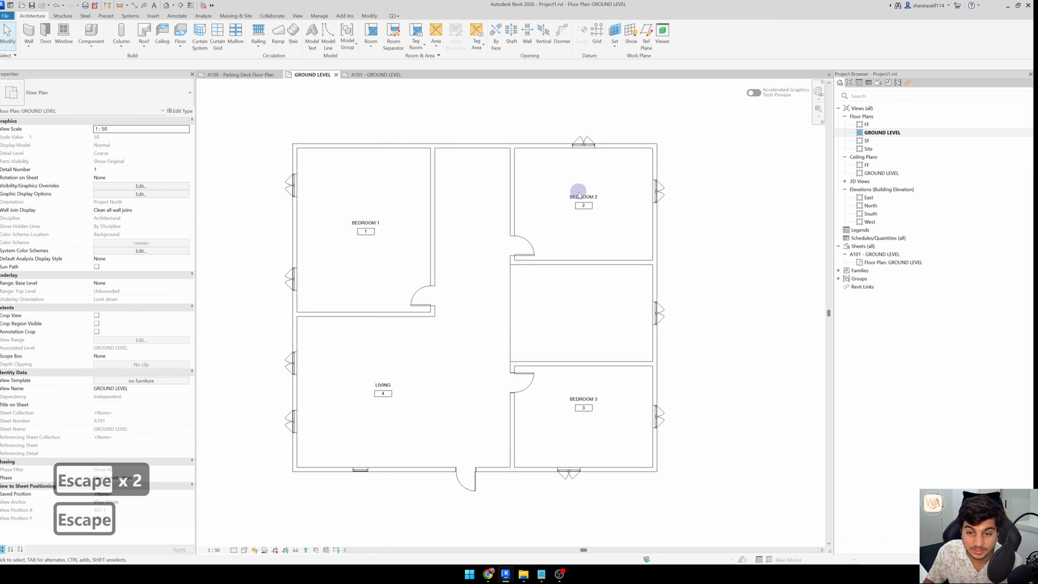
key(r)
key(m)
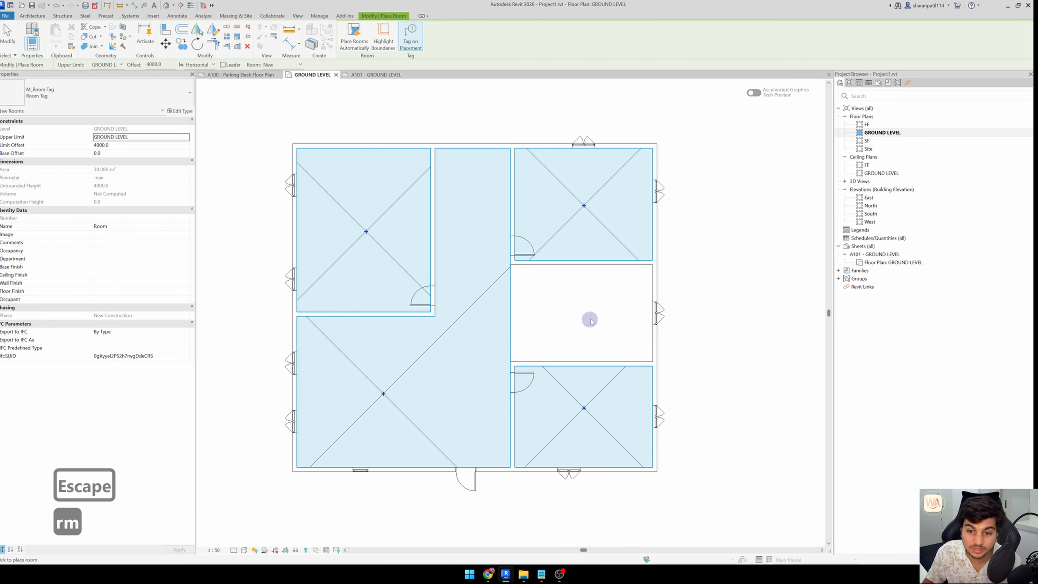
click(583, 314)
scroll(583, 310, up, 3)
key(Escape)
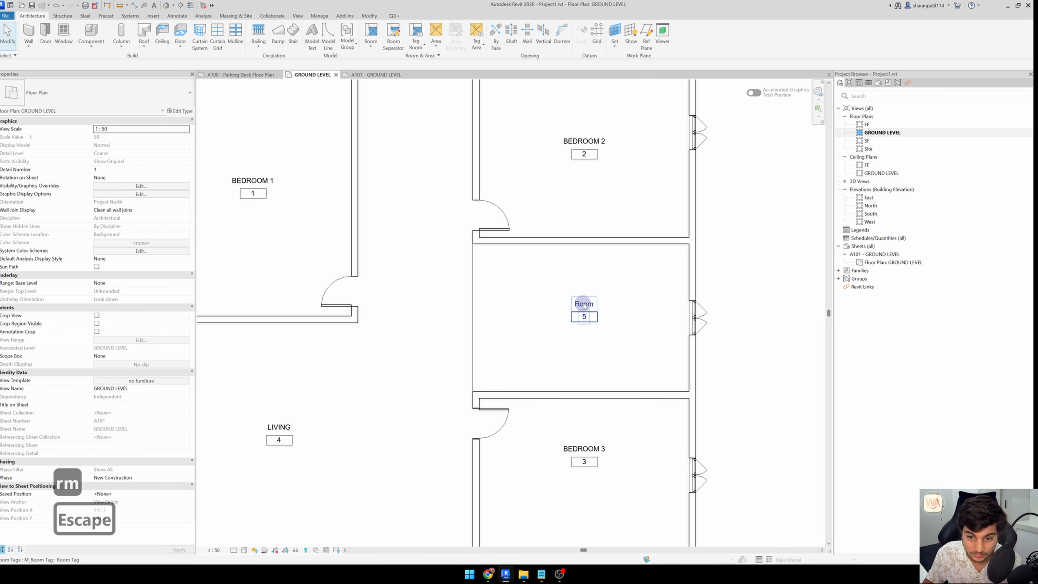
Rename the room between BEDROOM 2 and BEDROOM 3, number 5, to KITCHEN in its room tag
key(Escape)
click(582, 303)
click(583, 302)
text(K)
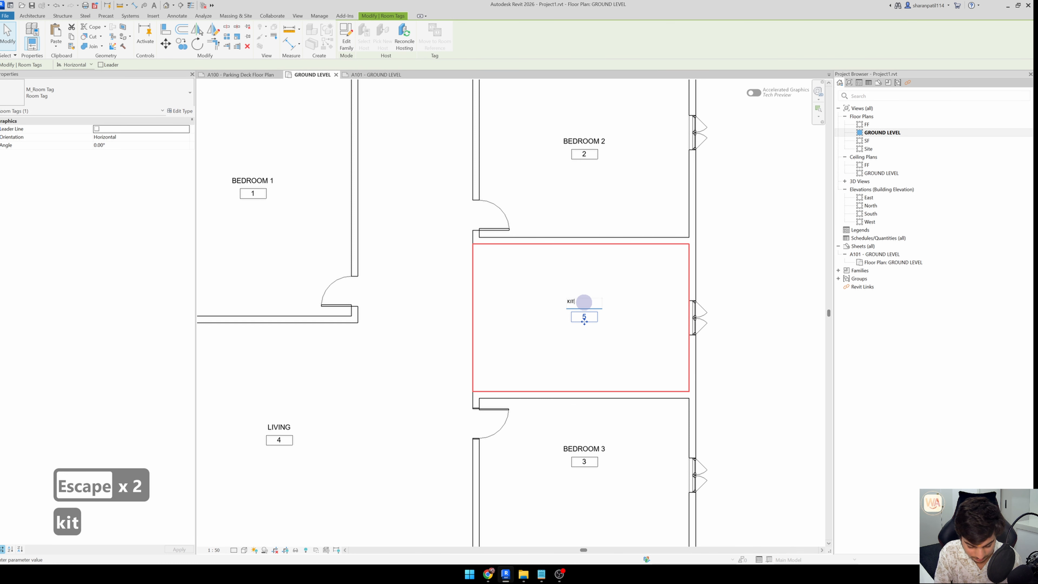
text(itchen)
click(597, 302)
scroll(537, 280, down, 3)
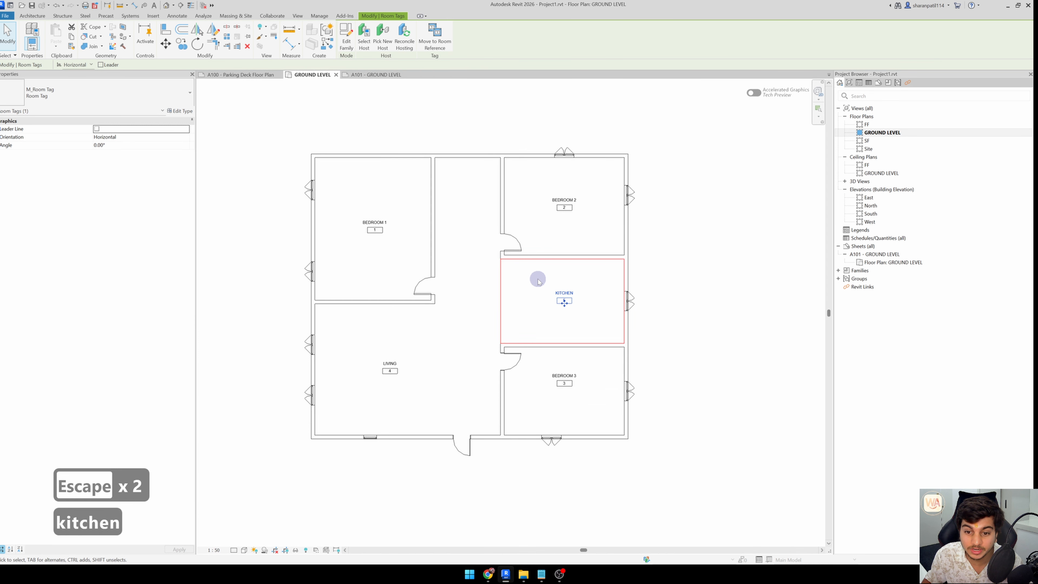
key(Escape)
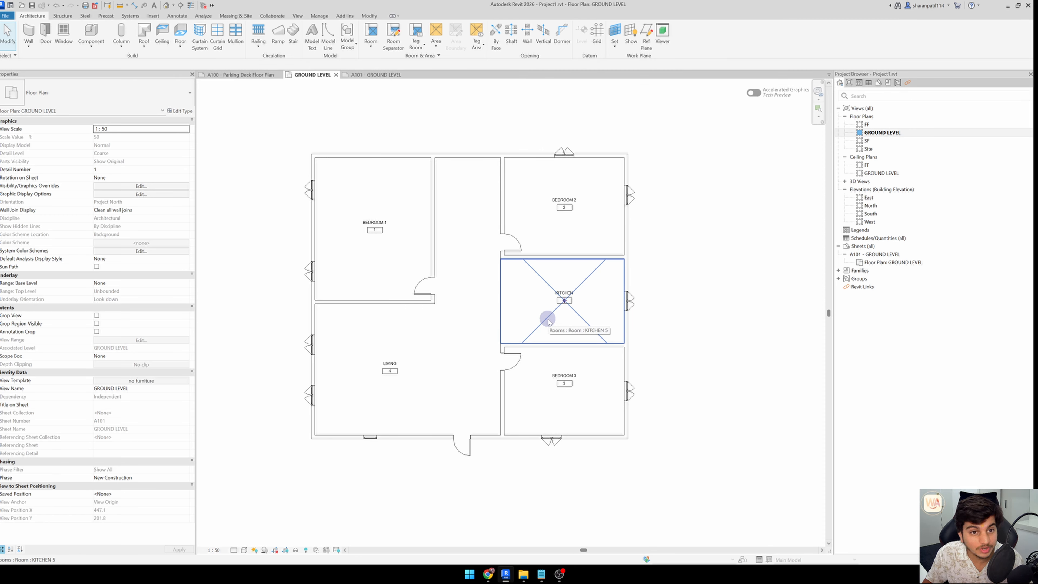
Place a Color Fill Legend outside the building, to the right of the kitchen
click(177, 16)
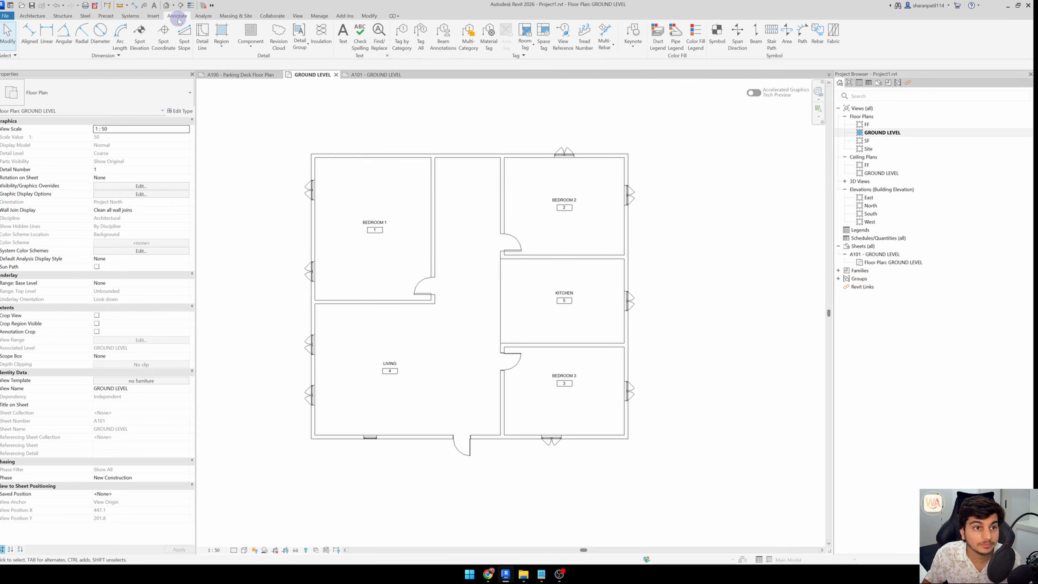
click(699, 44)
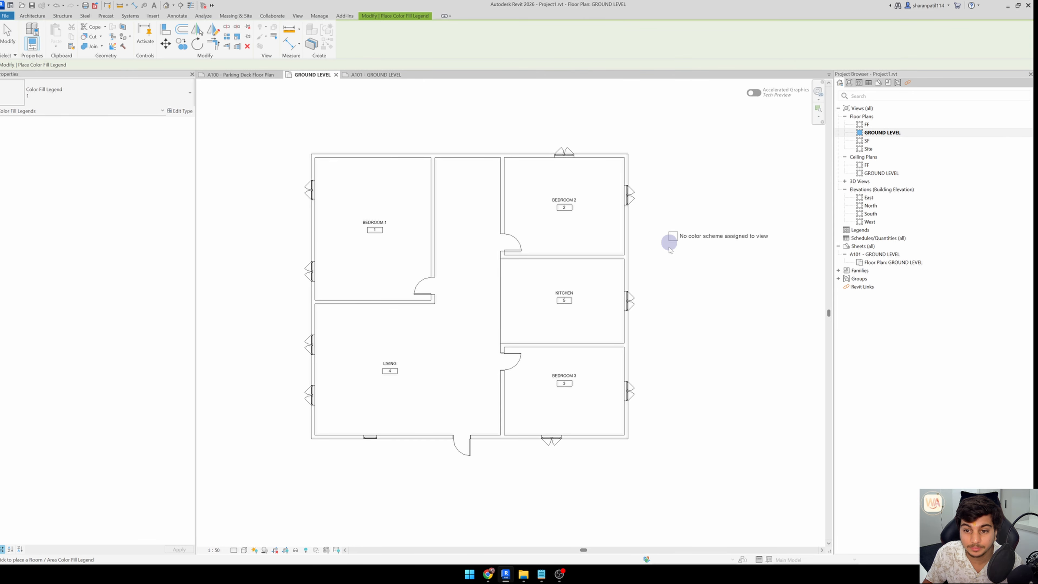
click(671, 283)
scroll(679, 289, up, 2)
key(Escape)
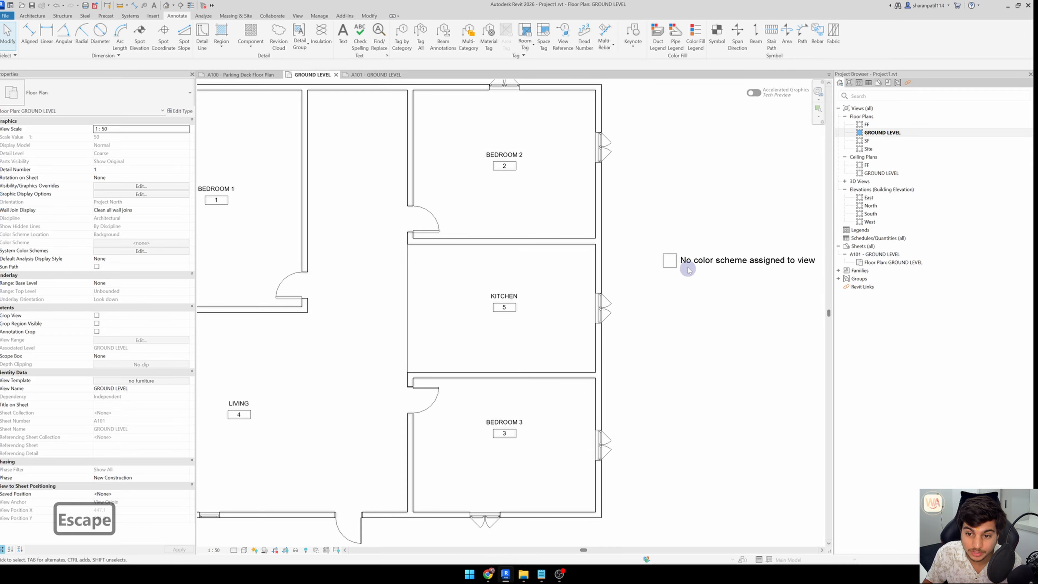
Assign the Name color scheme of the Rooms category to the plan through the placed color fill legend
click(687, 264)
click(348, 45)
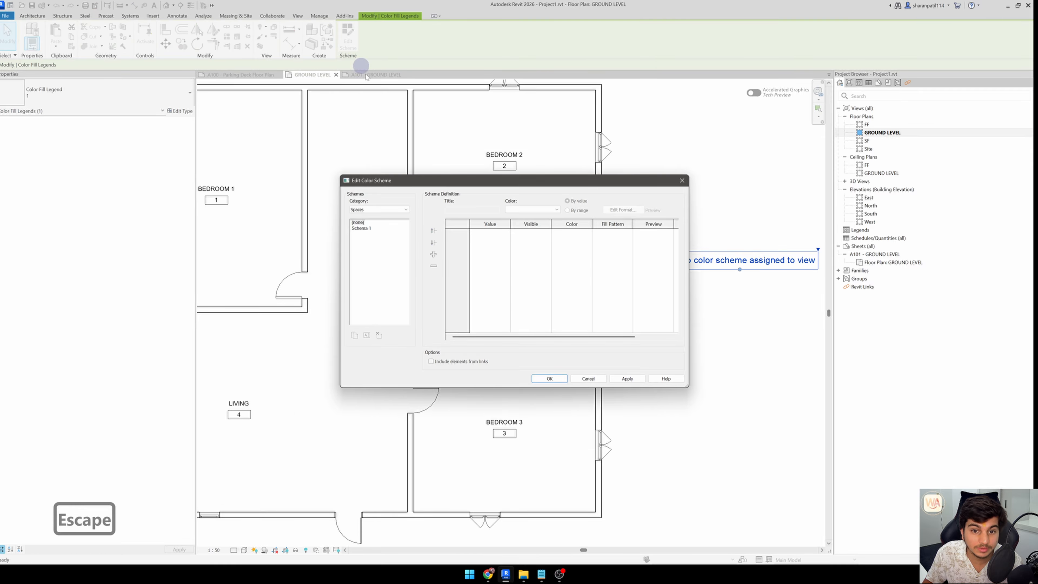
click(380, 210)
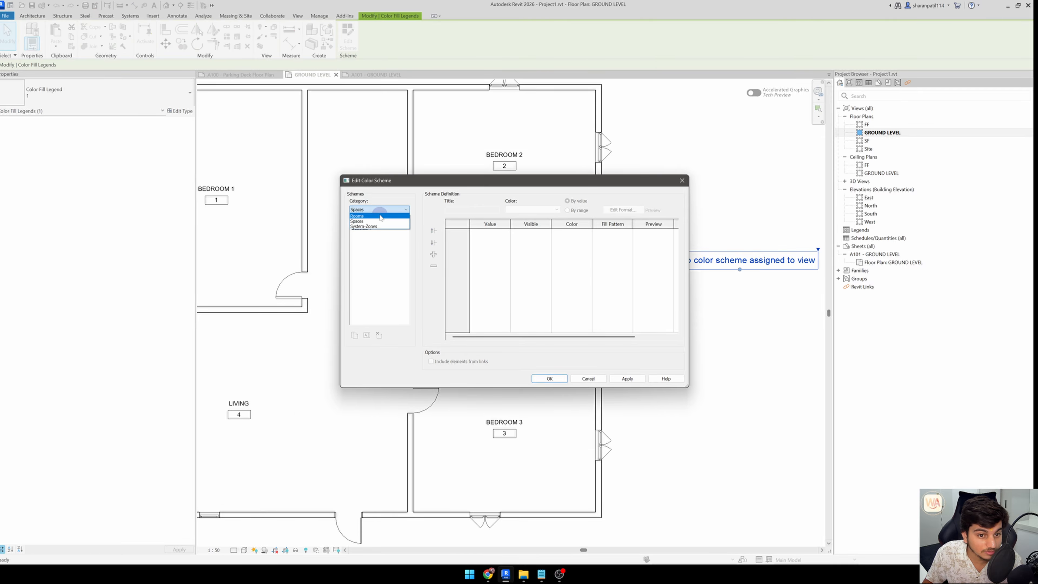
click(380, 215)
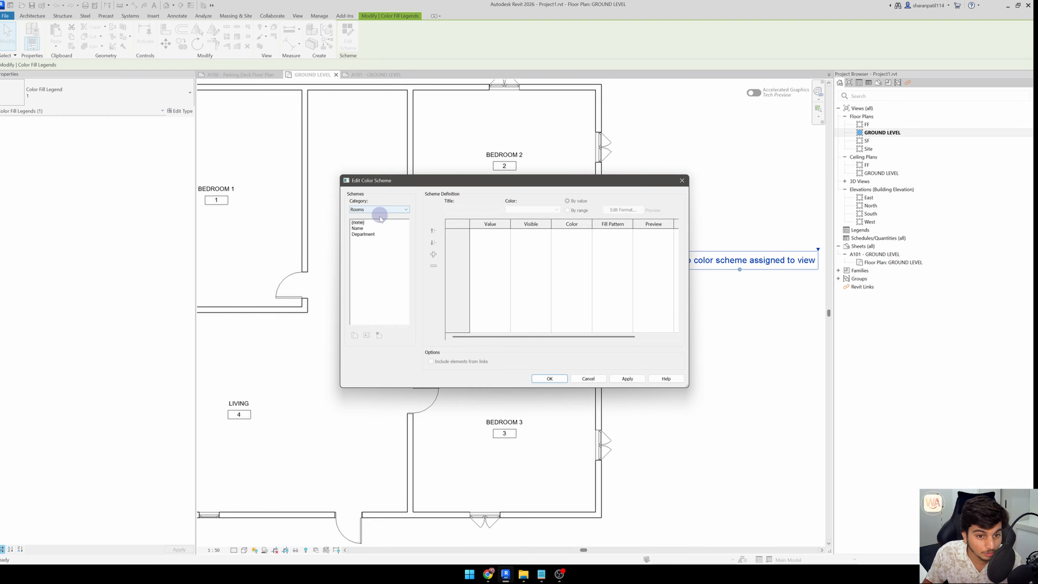
click(359, 229)
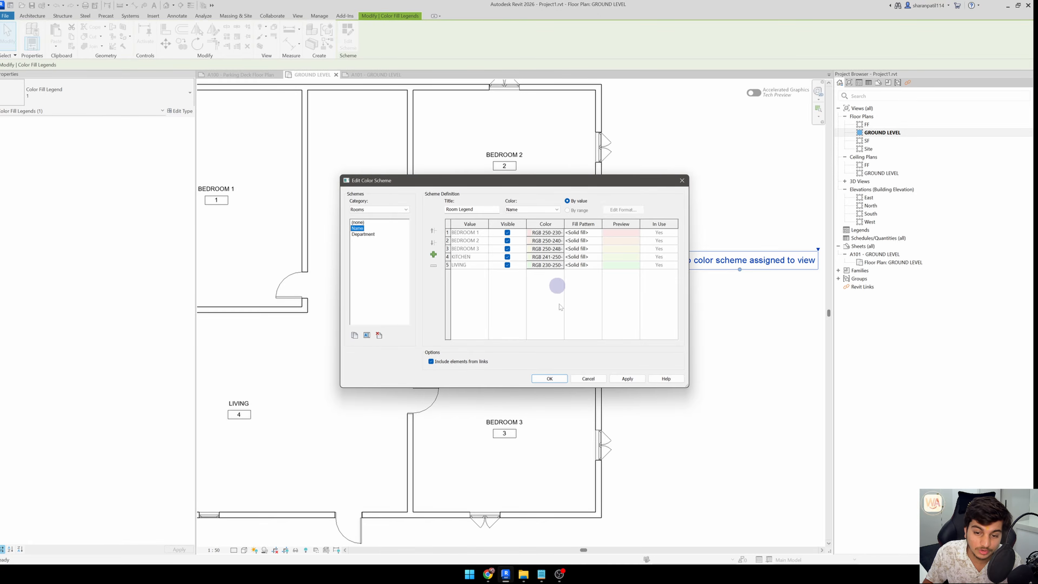
click(619, 380)
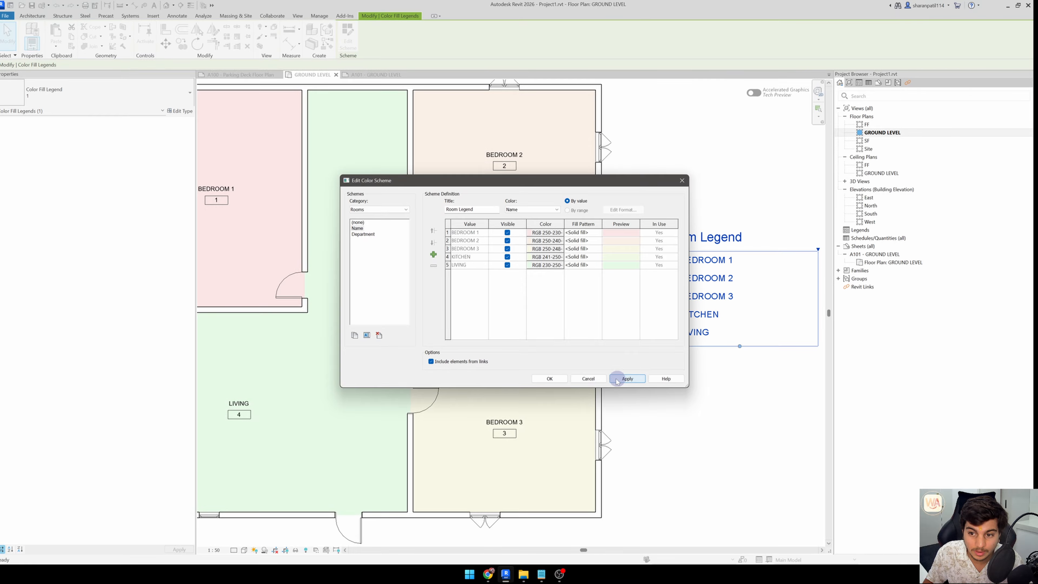
click(549, 378)
Move the room legend down so it sits outside the building beside BEDROOM 3
scroll(576, 344, down, 2)
scroll(576, 344, down, 1)
key(Escape)
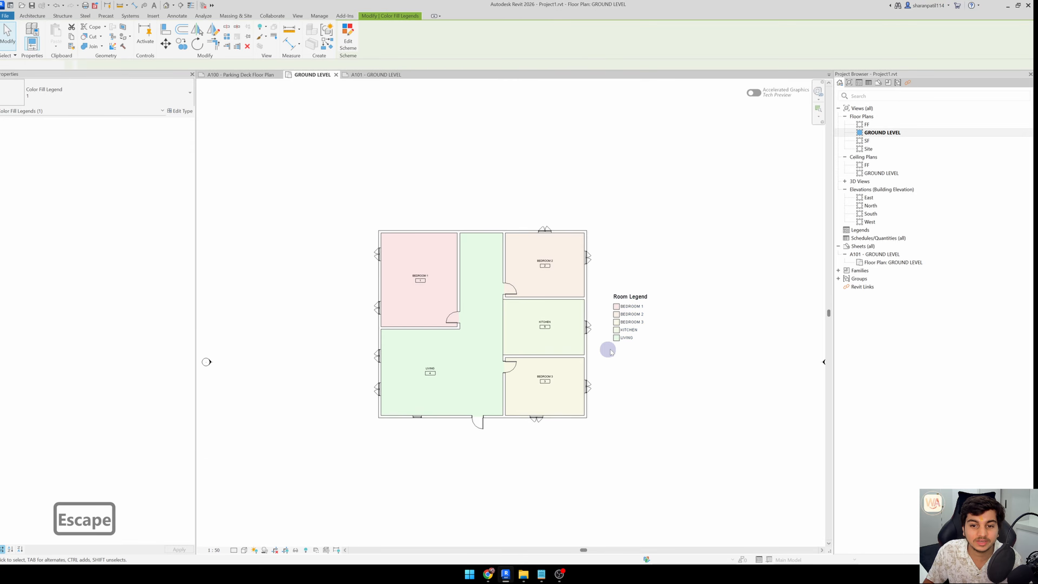
drag(317, 198, 349, 152)
key(Escape)
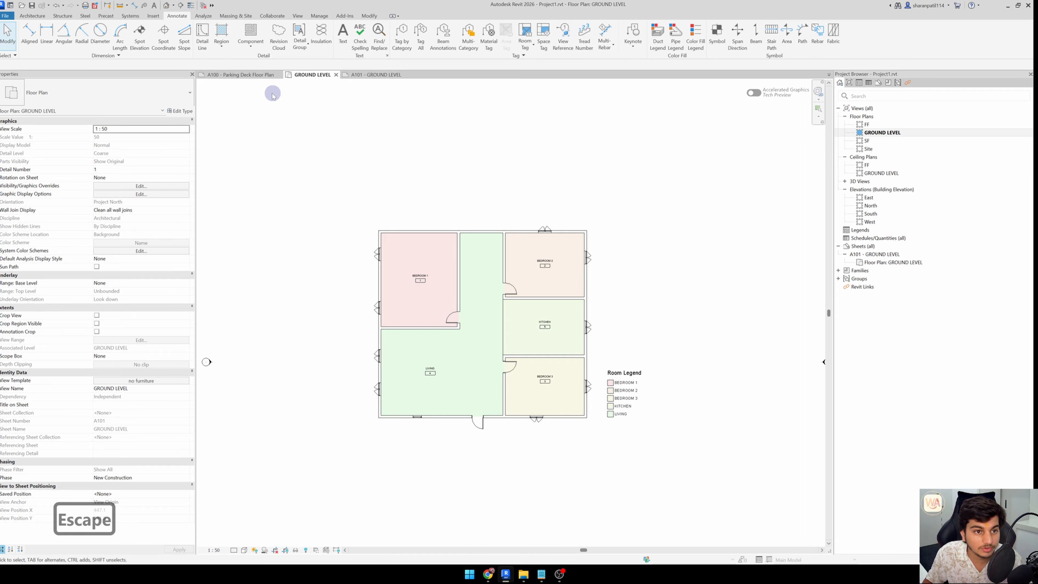
Open sheet A101 - GROUND LEVEL and examine the coloured plan and its room legend
click(362, 74)
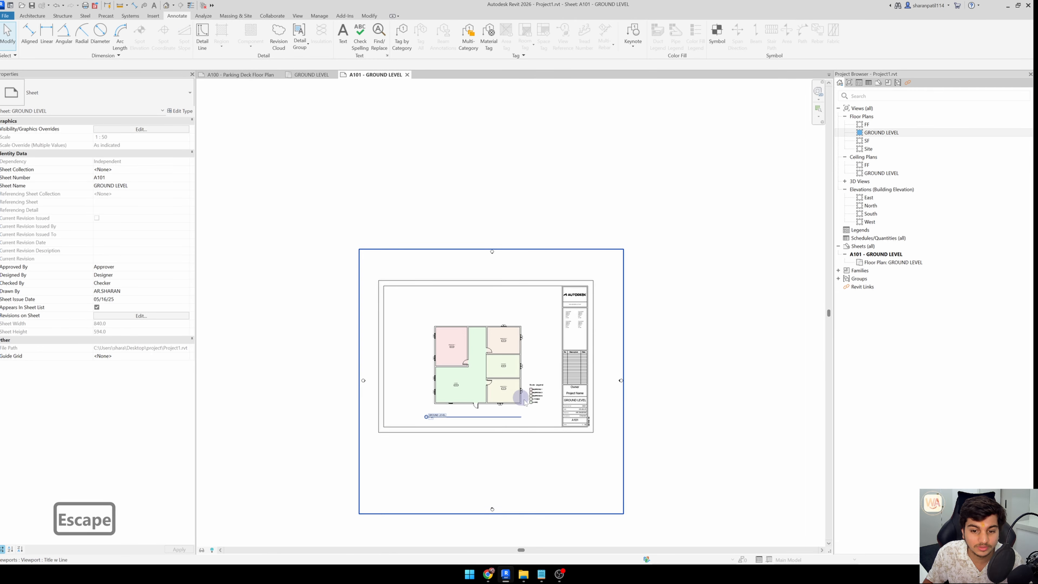
scroll(536, 400, up, 3)
scroll(572, 381, down, 1)
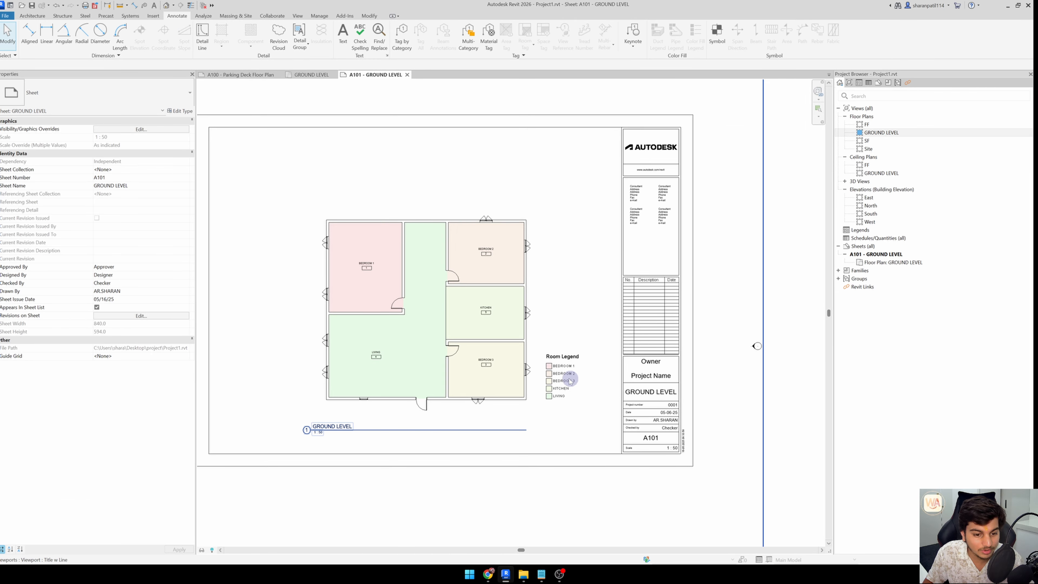
scroll(510, 259, up, 2)
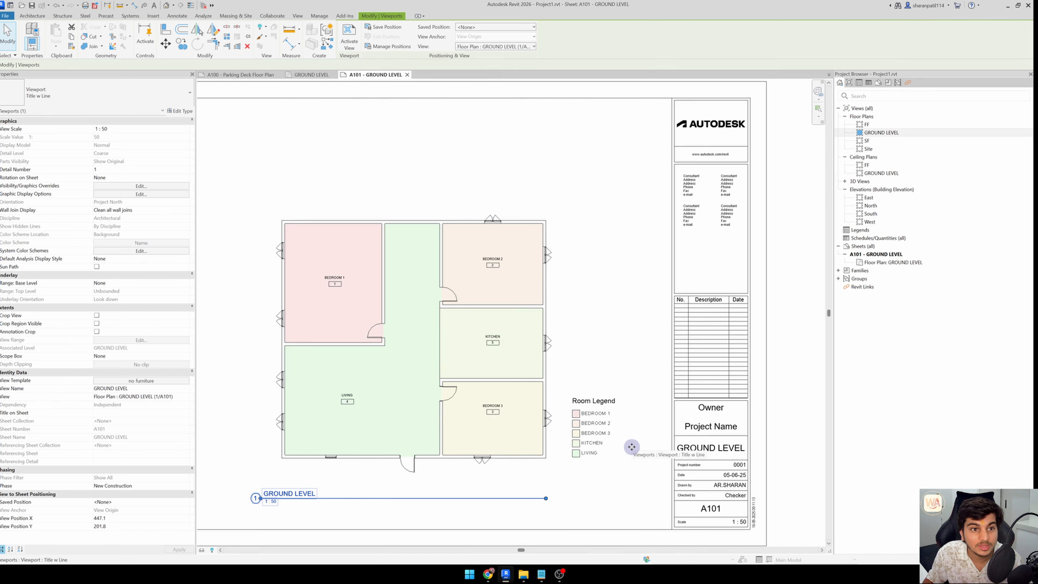
Create a new schedule of building components for the Doors category
click(297, 17)
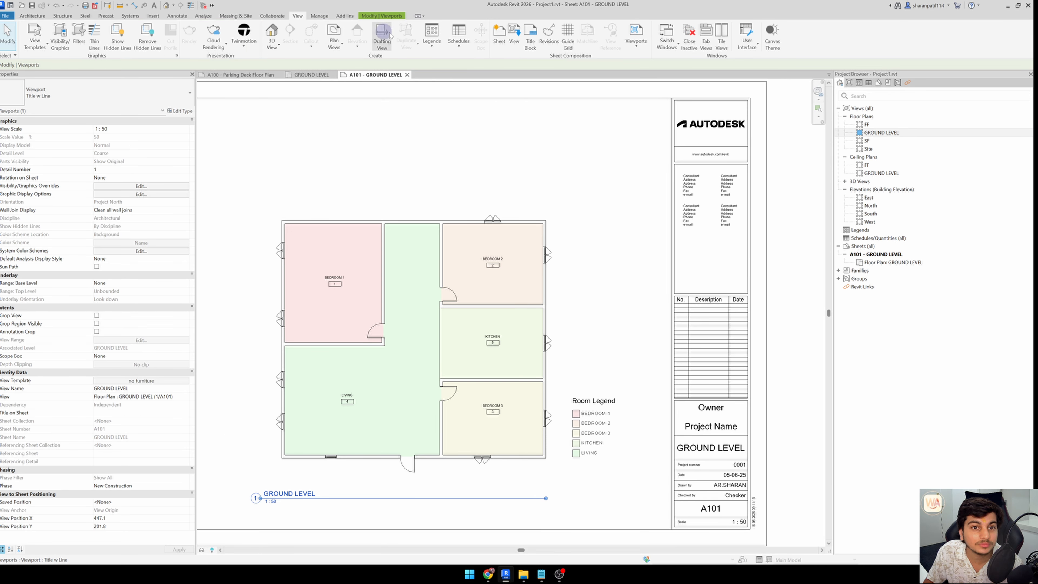
click(459, 37)
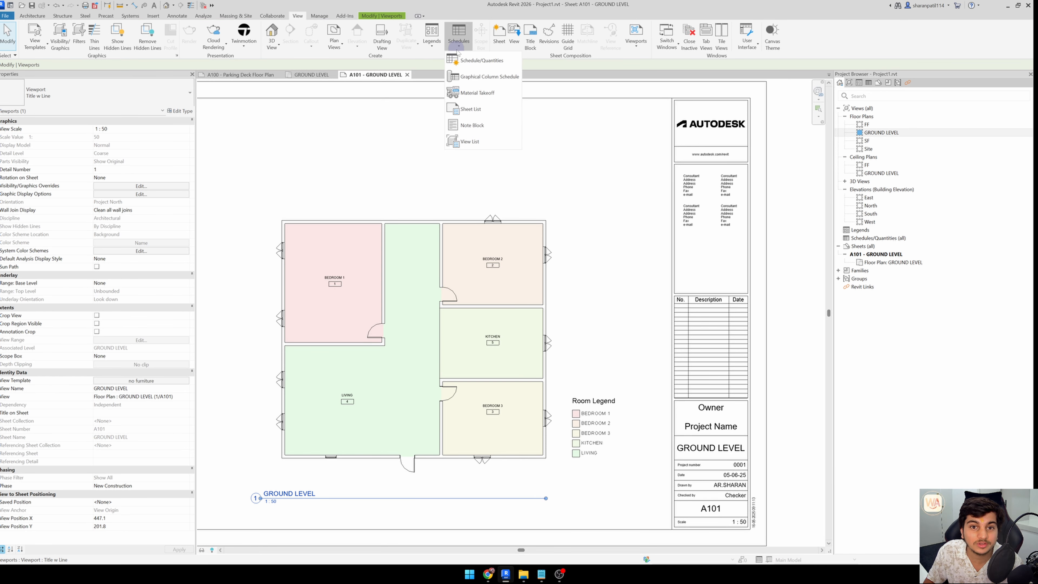
click(466, 61)
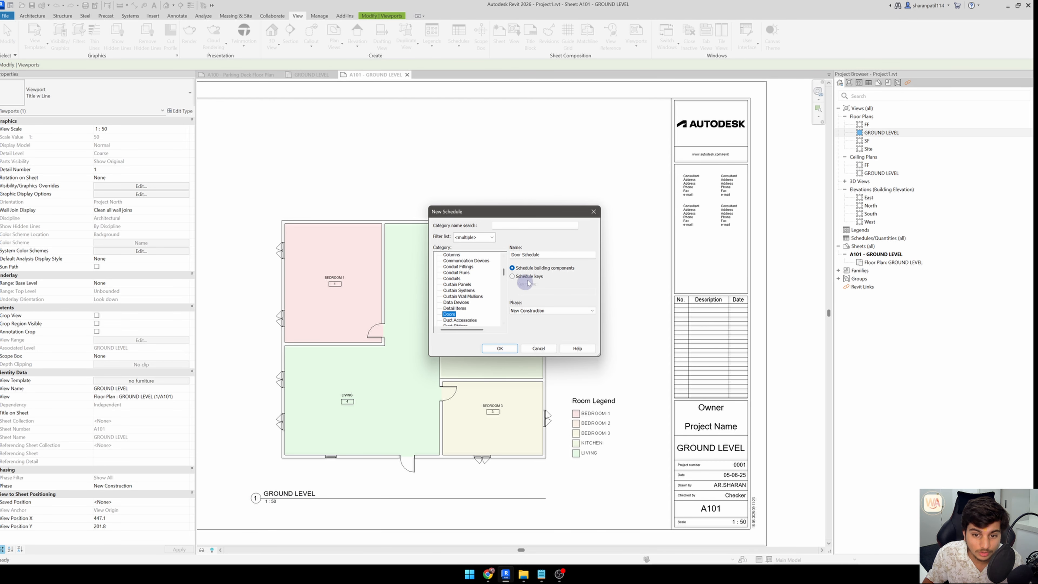
click(499, 348)
Add the fields Family, Type and Height, in that order, to the door schedule
click(432, 276)
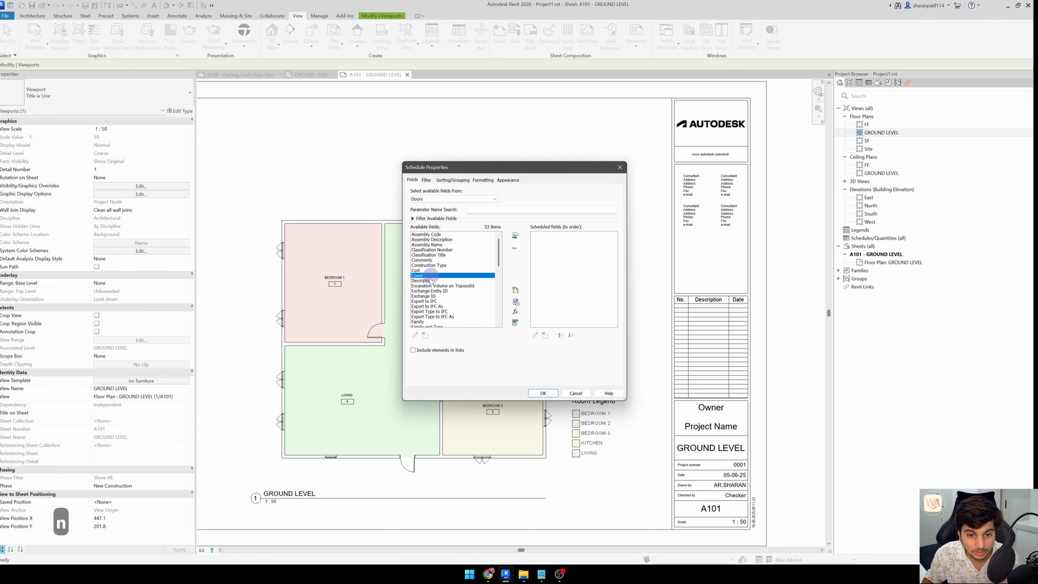
click(430, 286)
key(f)
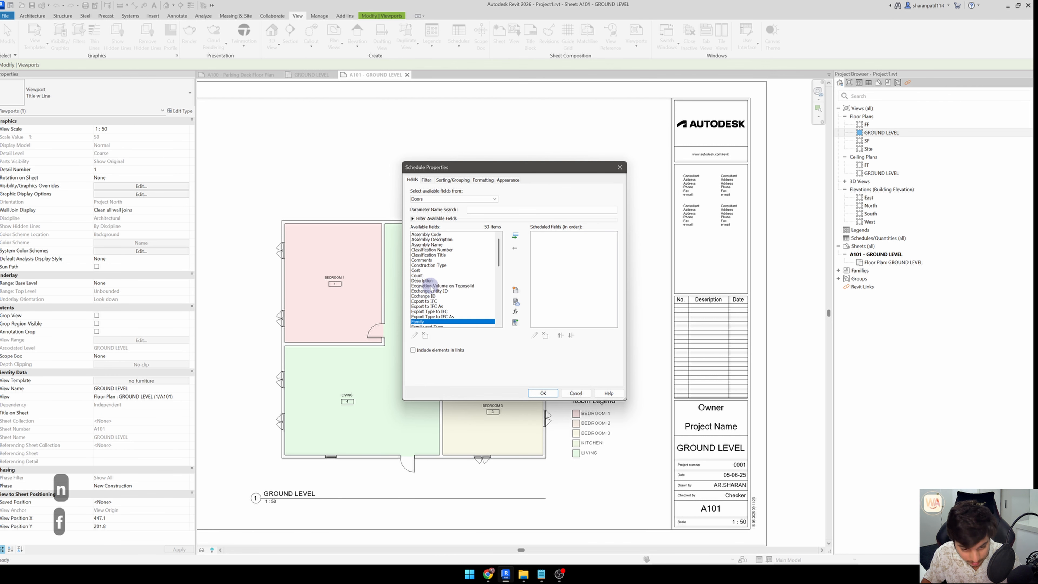
scroll(453, 282, down, 3)
click(514, 237)
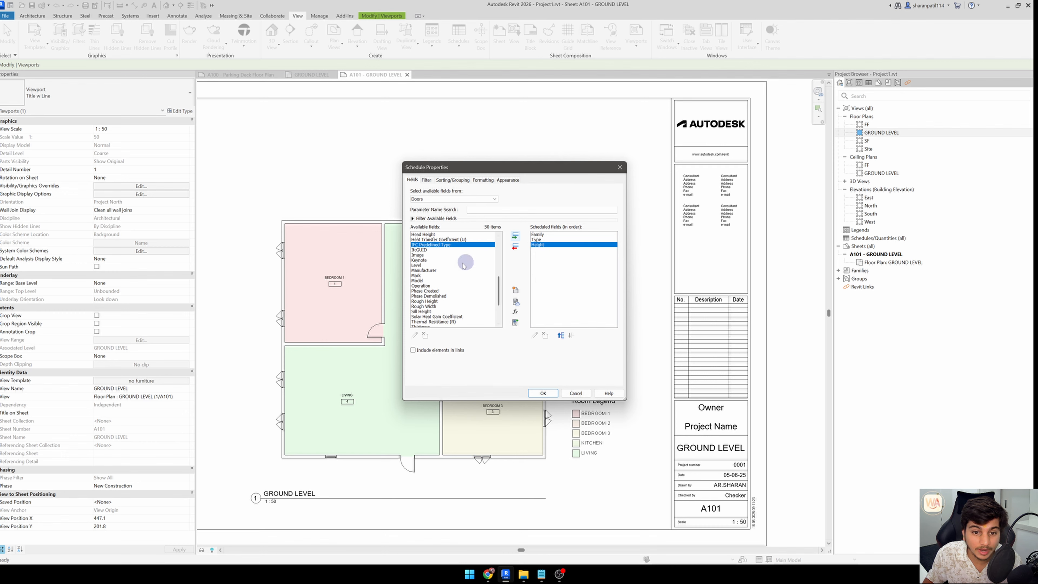
Add the Width field after Height and generate the door schedule
click(441, 266)
key(w)
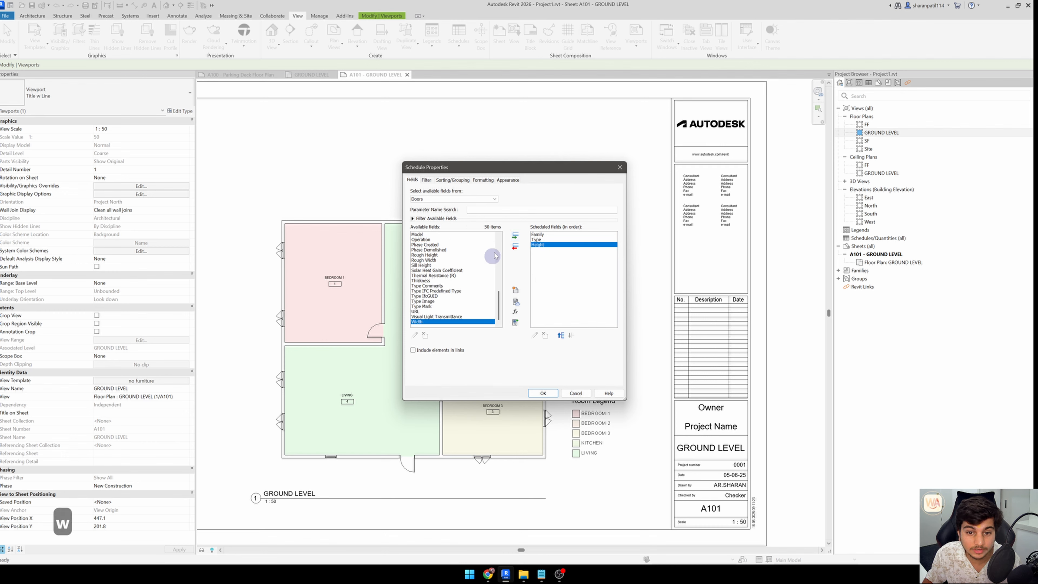
click(515, 239)
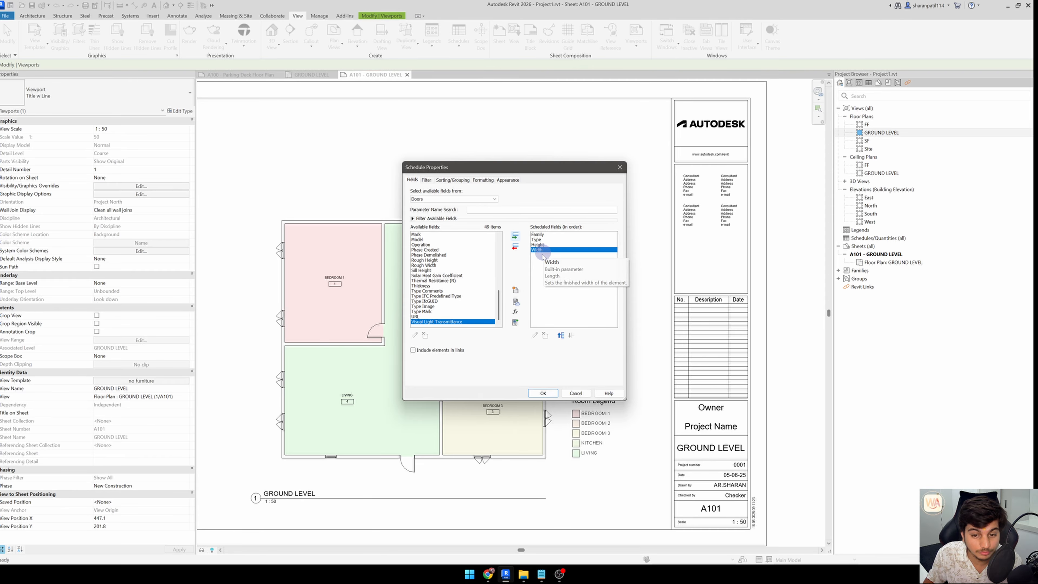
click(545, 393)
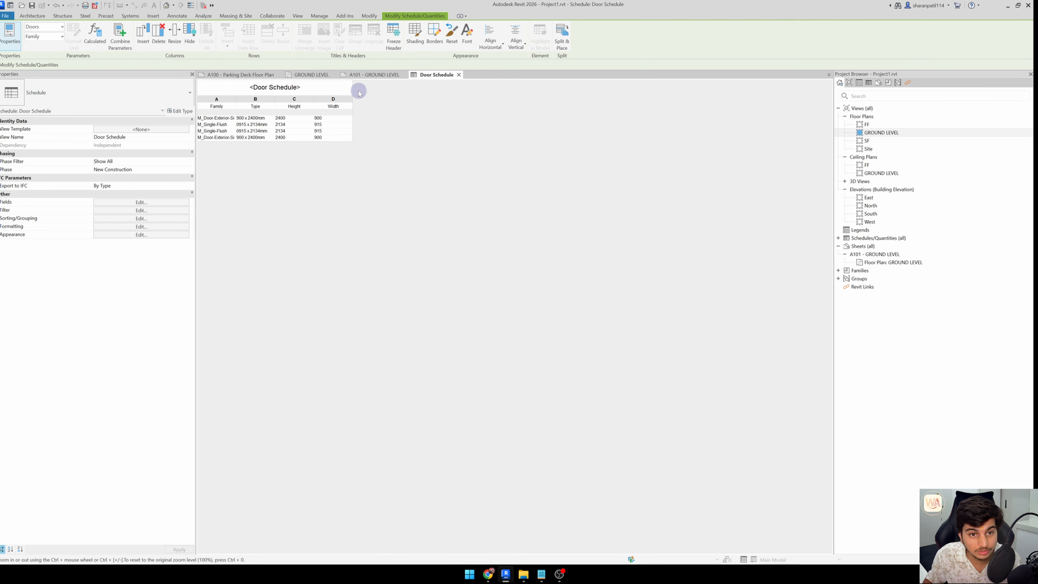
Place the door schedule on sheet A101 - GROUND LEVEL, between the floor plan and the title block above the room legend
click(377, 76)
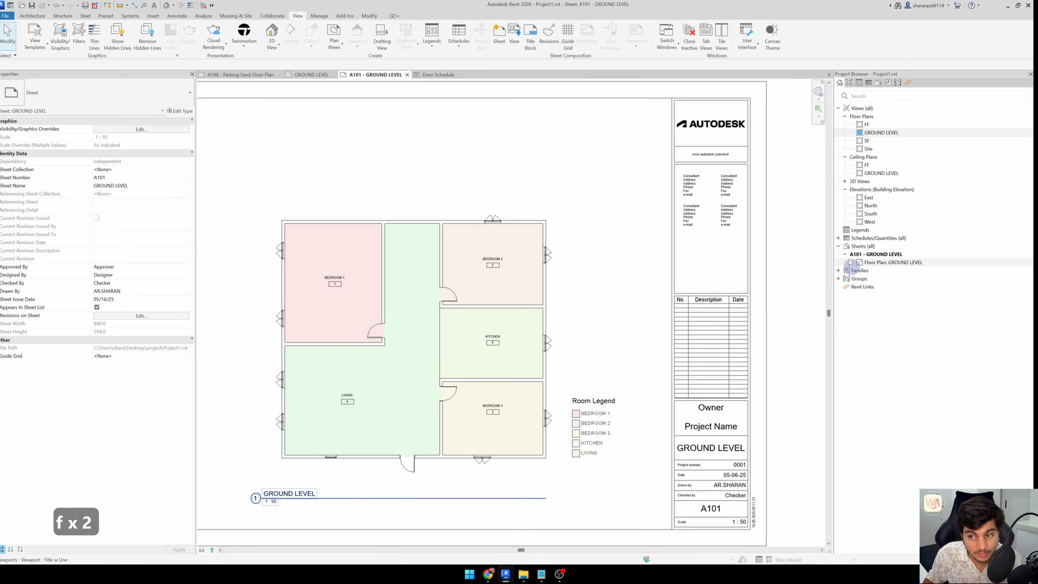
click(838, 239)
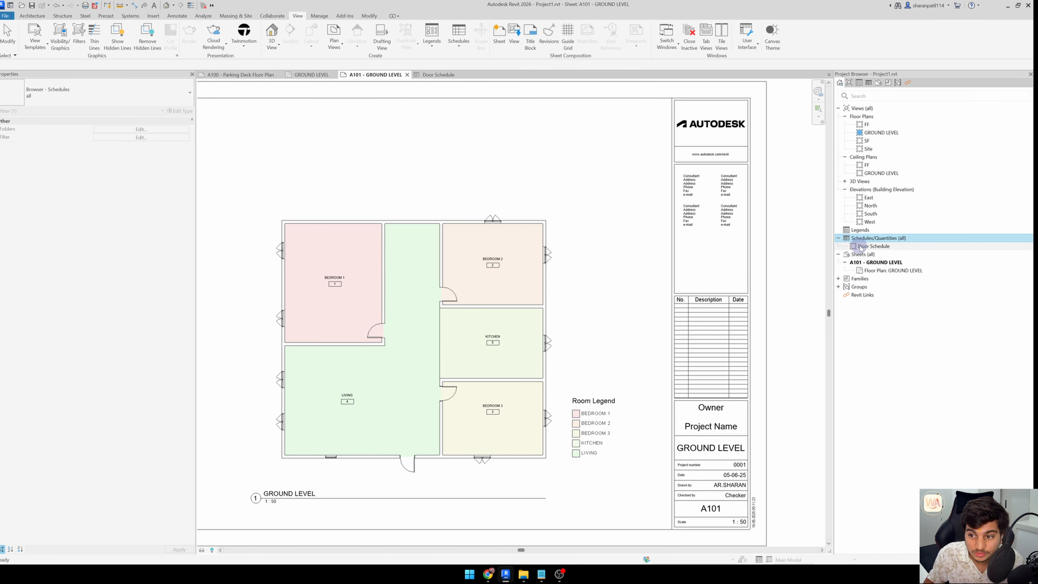
drag(866, 247, 620, 233)
scroll(620, 233, down, 2)
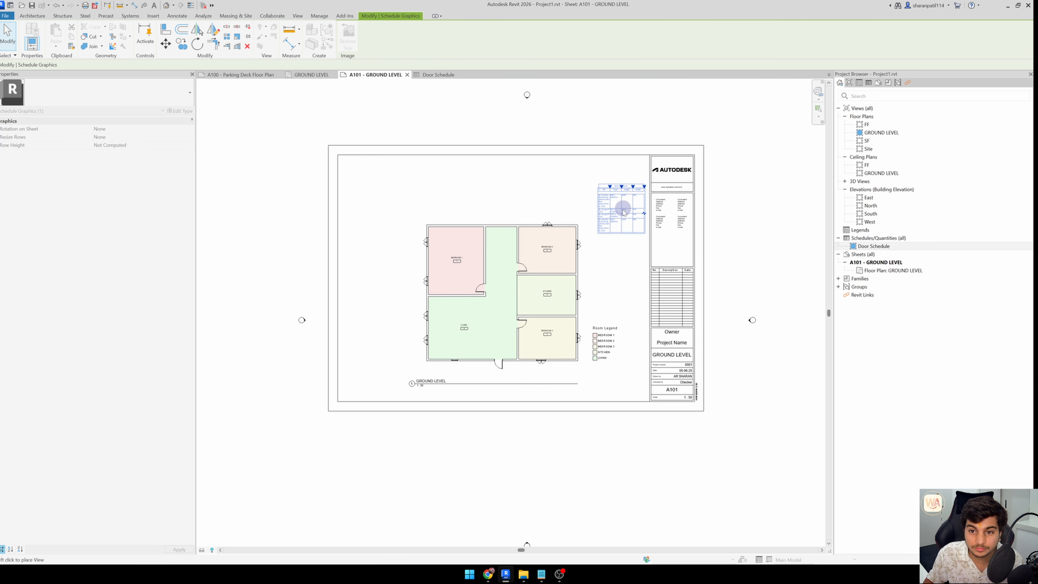
click(621, 217)
scroll(641, 180, up, 3)
key(Escape)
click(587, 259)
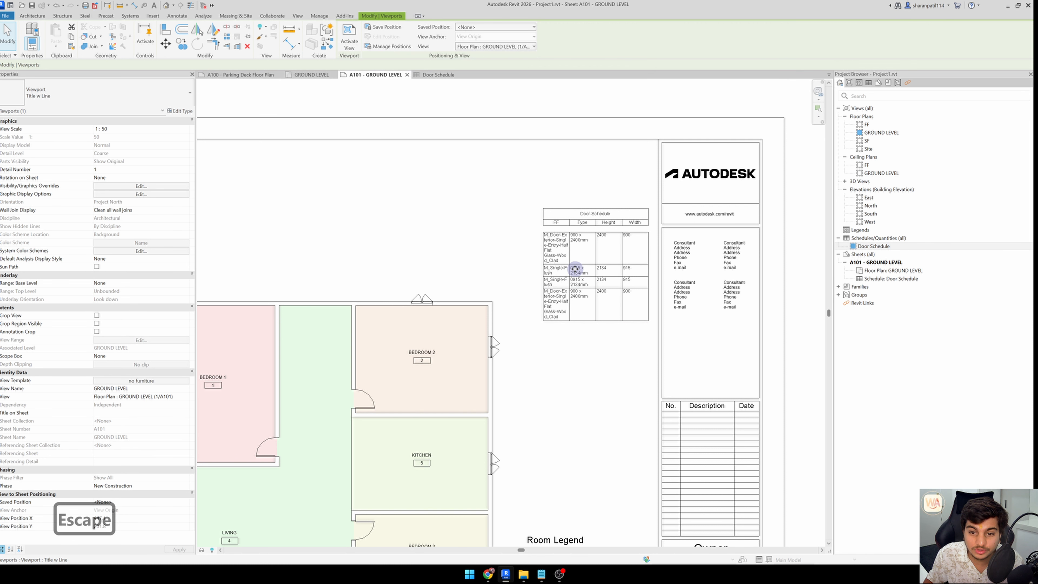
key(Escape)
Try widening the Width column of the door schedule placed on the sheet
click(560, 275)
scroll(553, 271, up, 2)
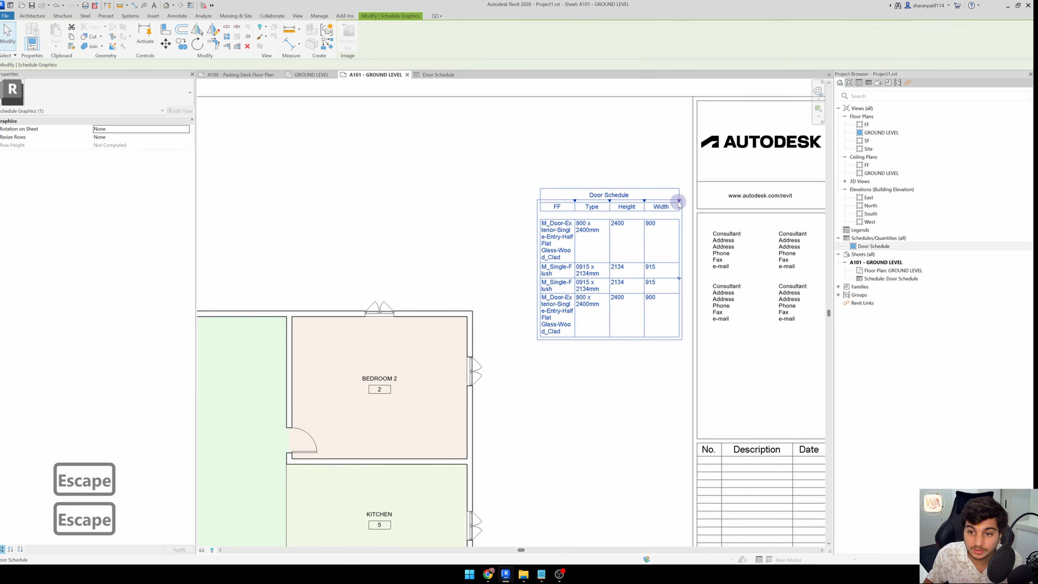
drag(679, 200, 705, 201)
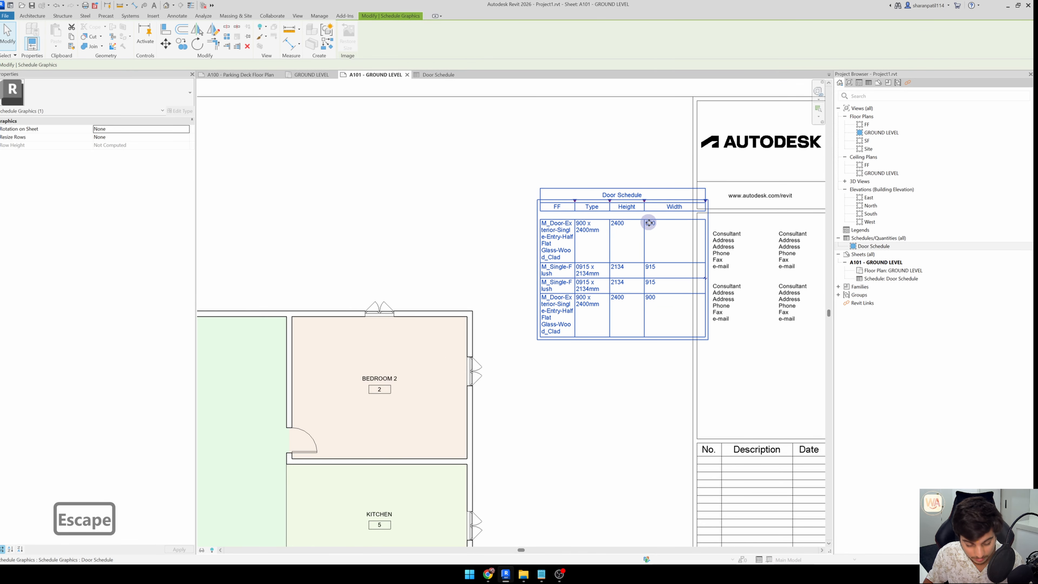
key(ctrl+z)
Move the door schedule up to the sheet's upper border, beside the title block
drag(644, 244, 653, 157)
key(Escape)
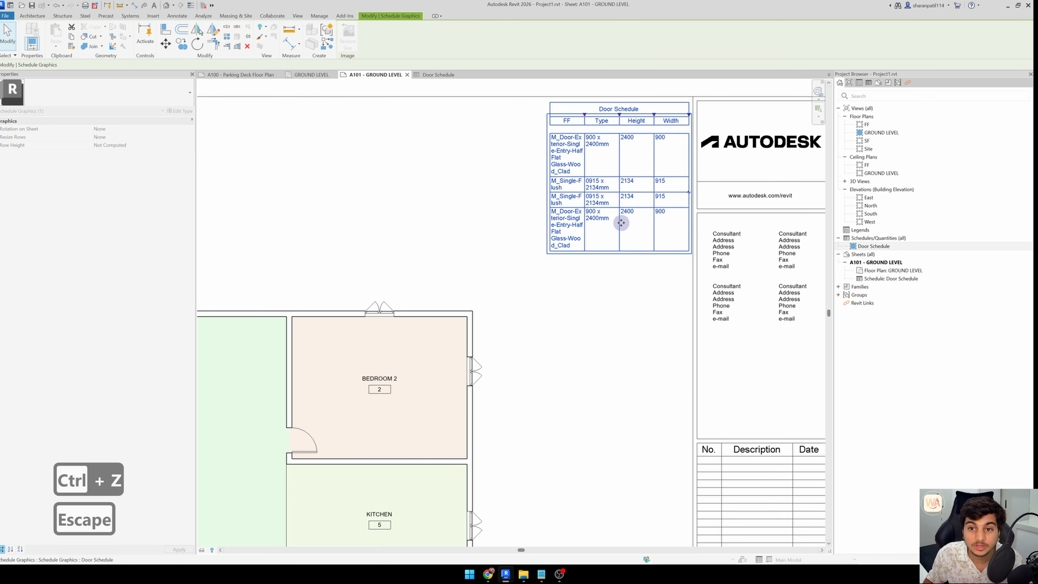
key(Escape)
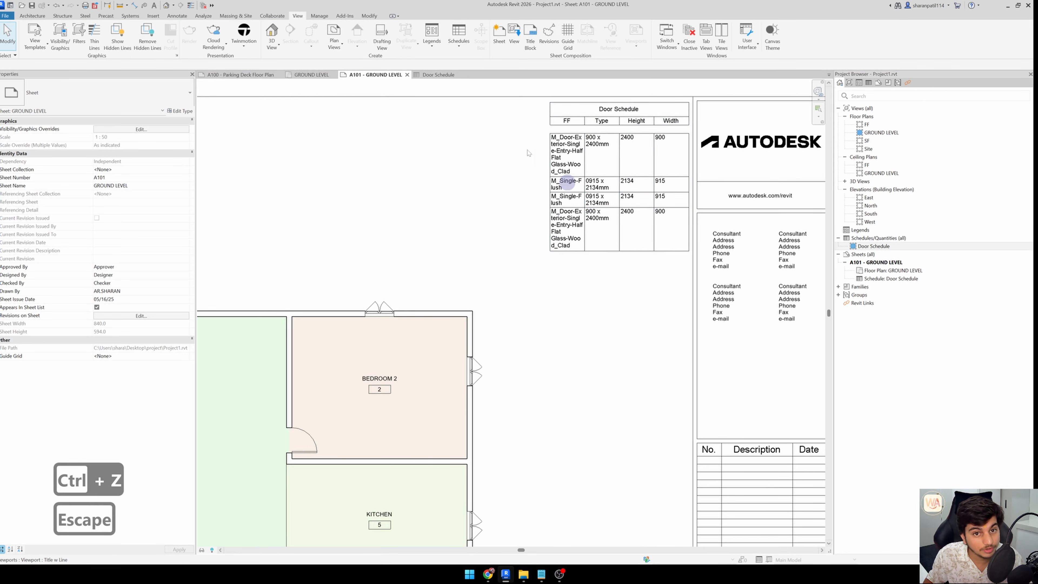
Create a new schedule of building components for the Windows category
click(458, 41)
click(468, 61)
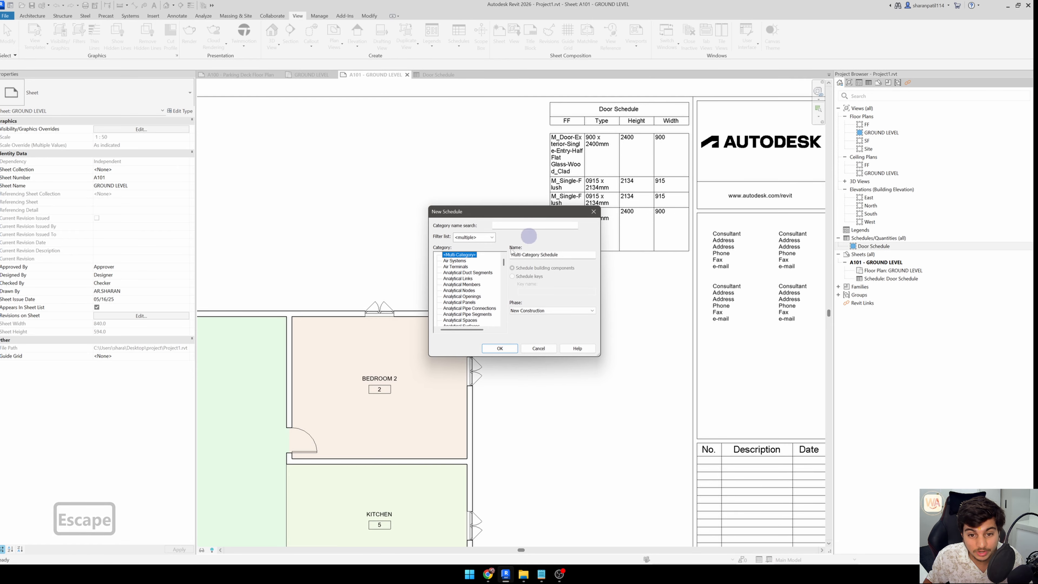
key(w)
key(w)
key(w)
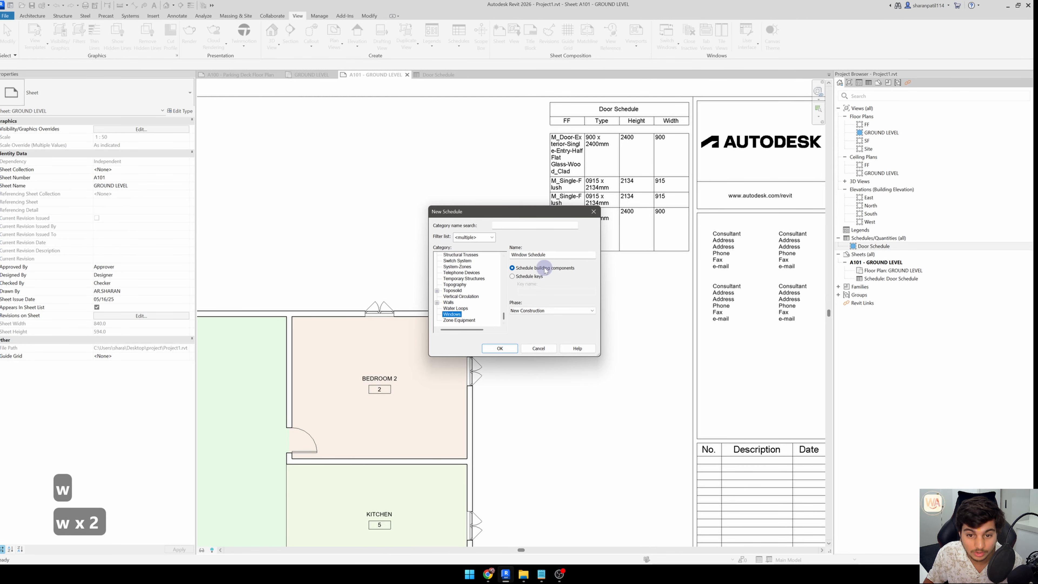
click(500, 349)
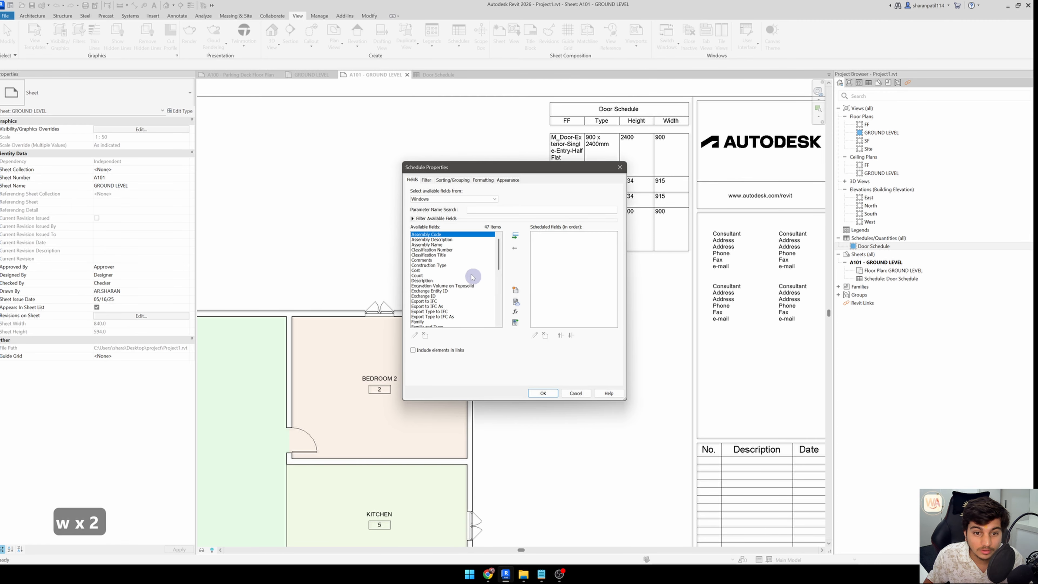
Add the fields Family, Type, Sill Height, Height and Width, in that order, and generate the window schedule
click(437, 260)
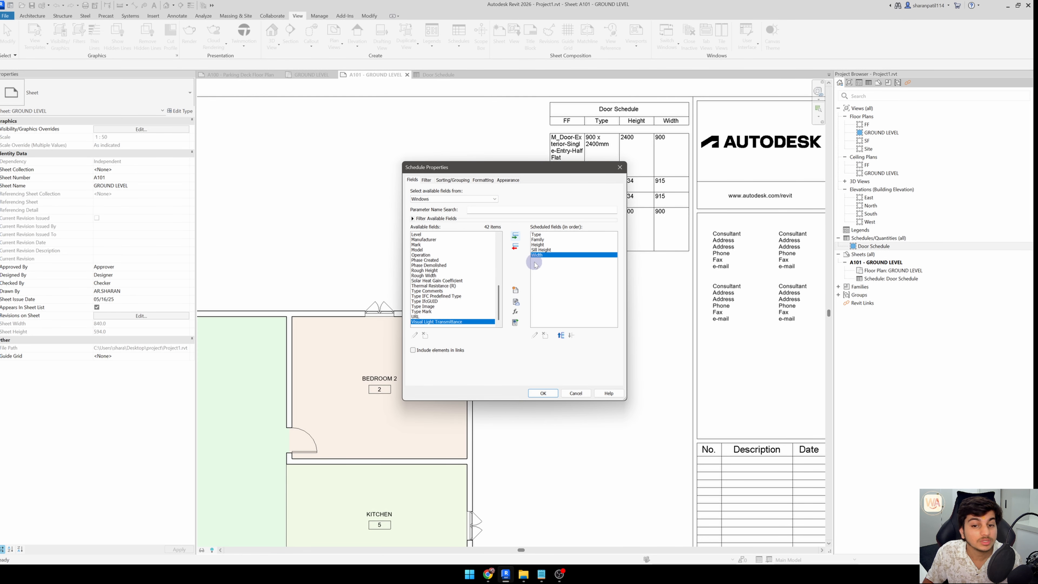
click(557, 249)
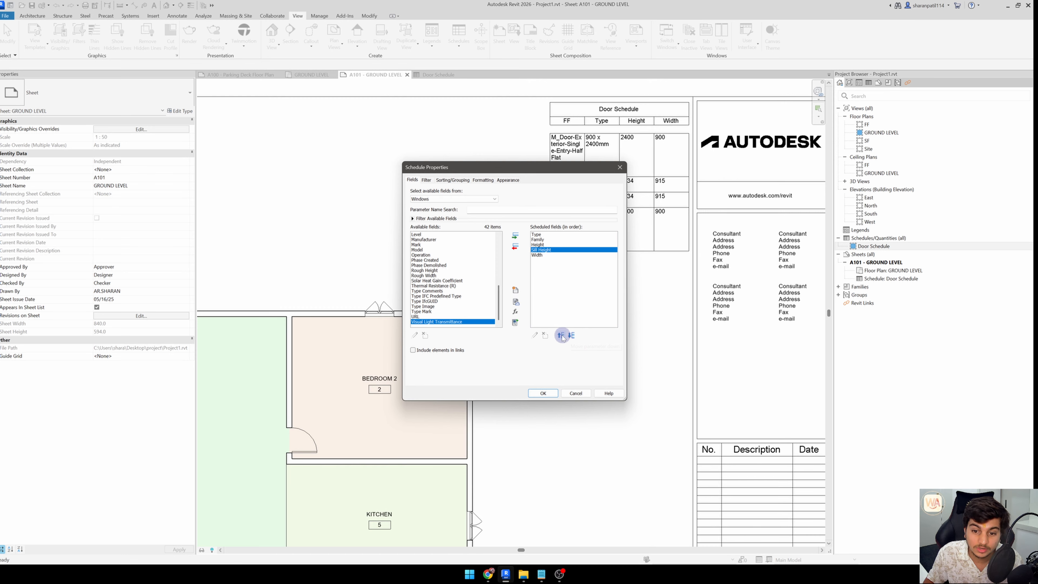
click(561, 335)
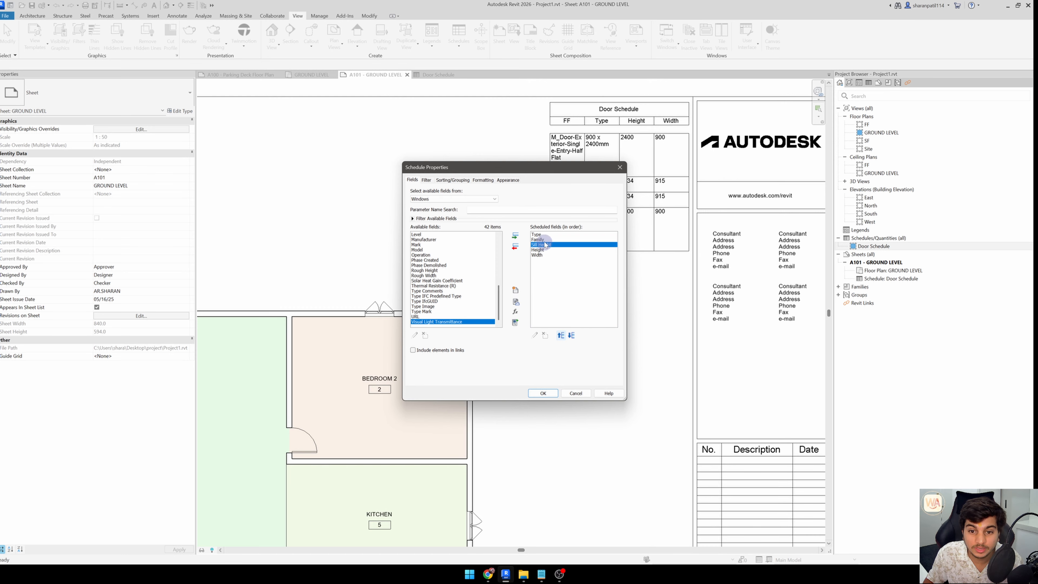
click(544, 240)
click(560, 336)
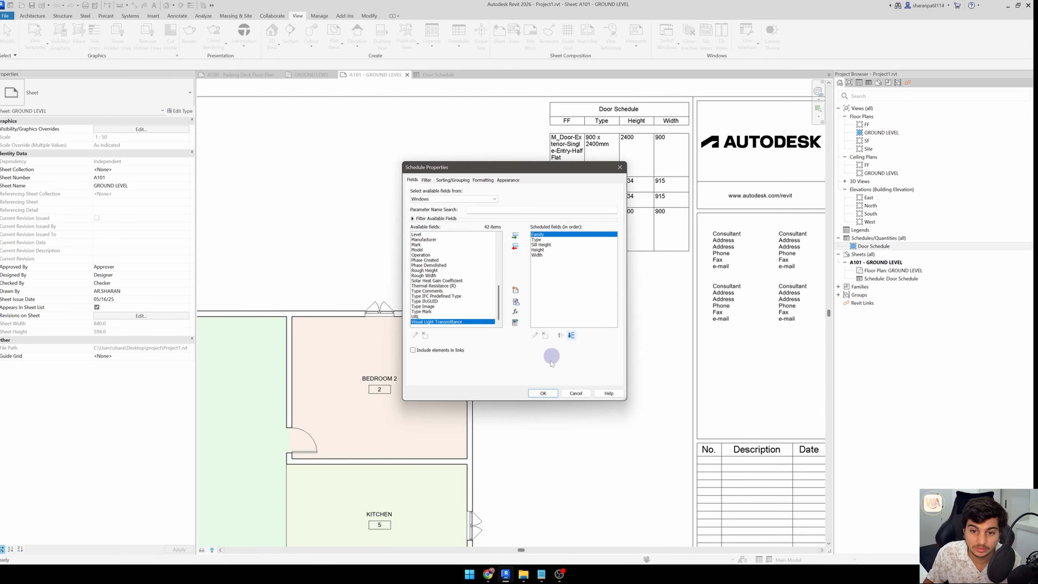
click(547, 391)
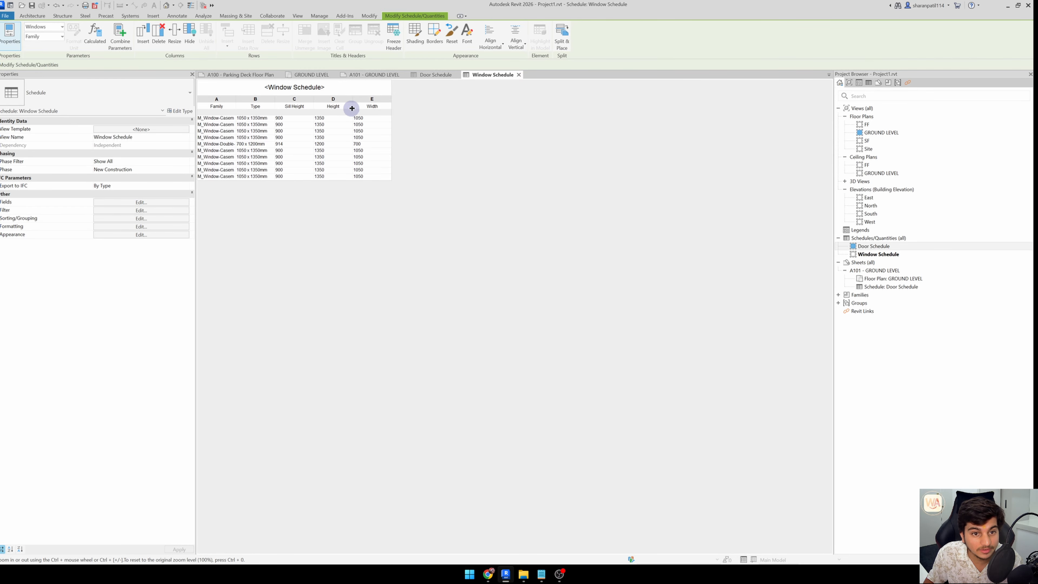
Place the window schedule on sheet A101 directly below the door schedule, beside the title block
click(383, 76)
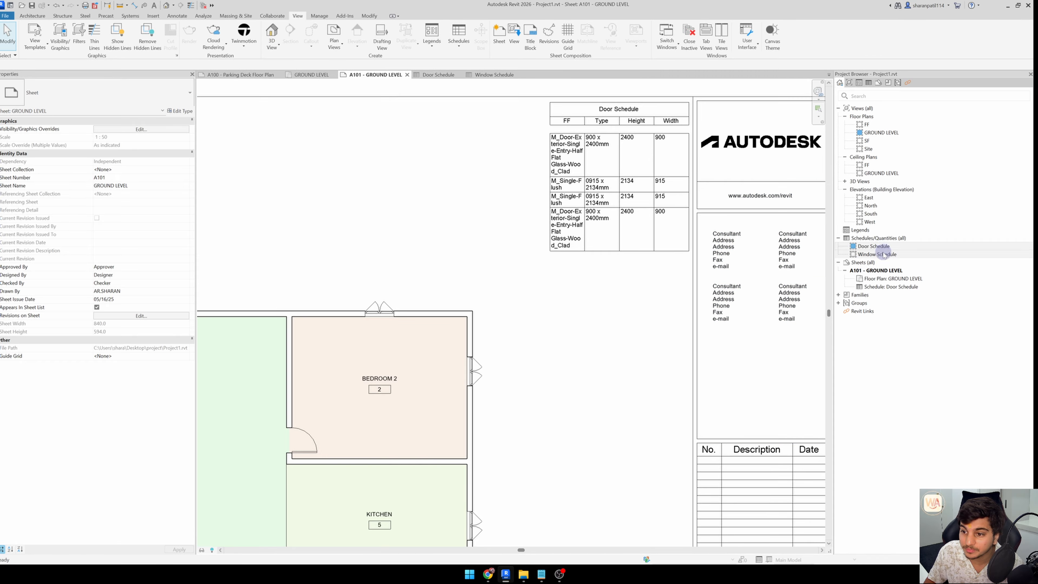
drag(884, 255, 596, 404)
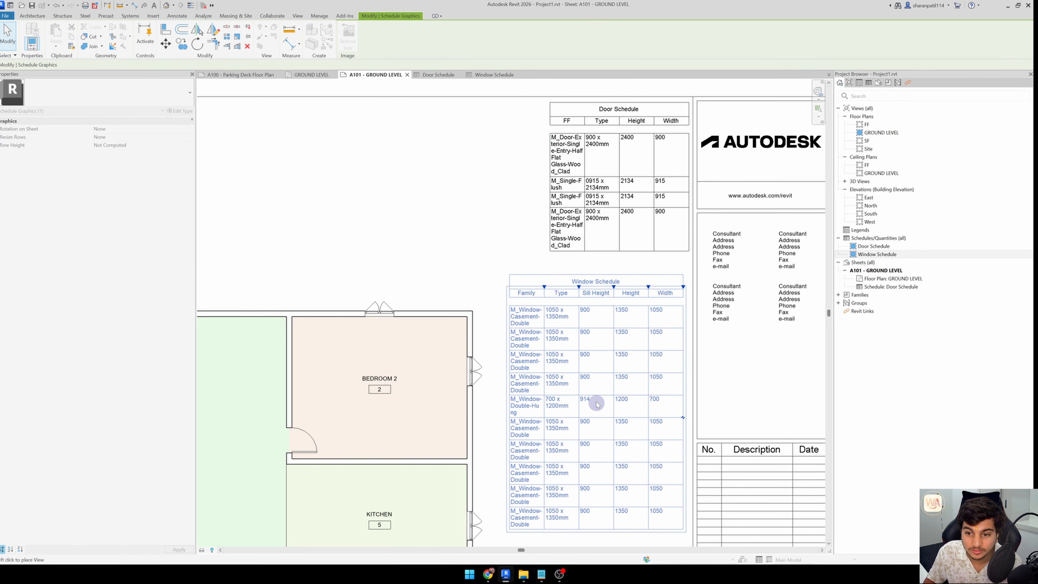
click(602, 391)
key(Escape)
key(Escape)
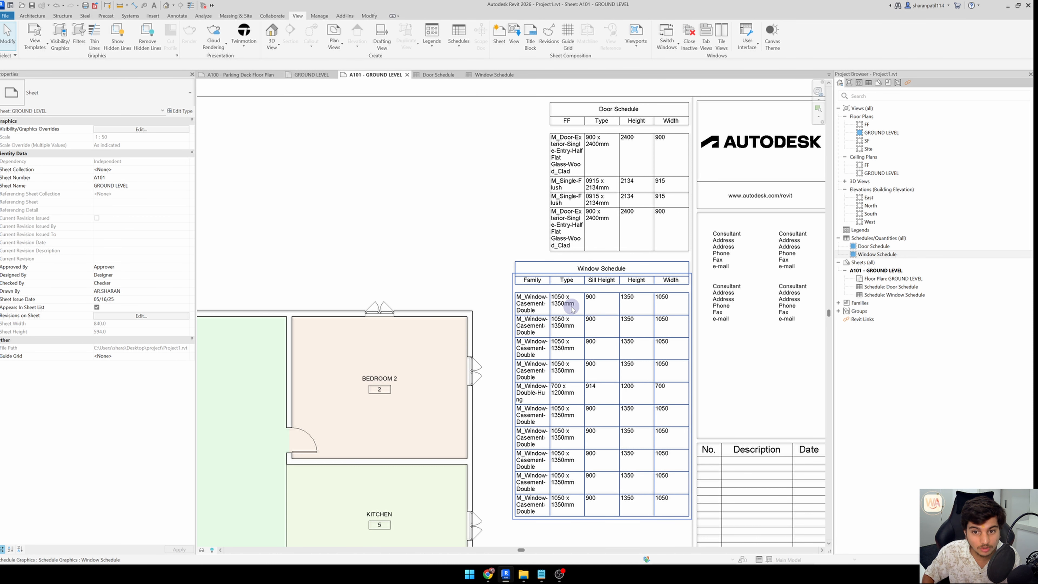
scroll(572, 267, down, 1)
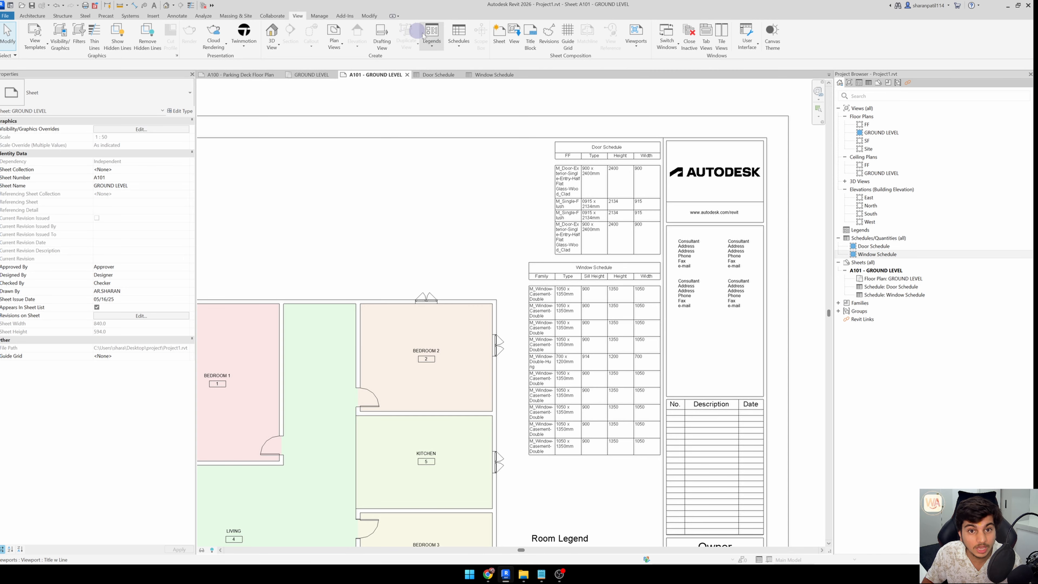
click(459, 36)
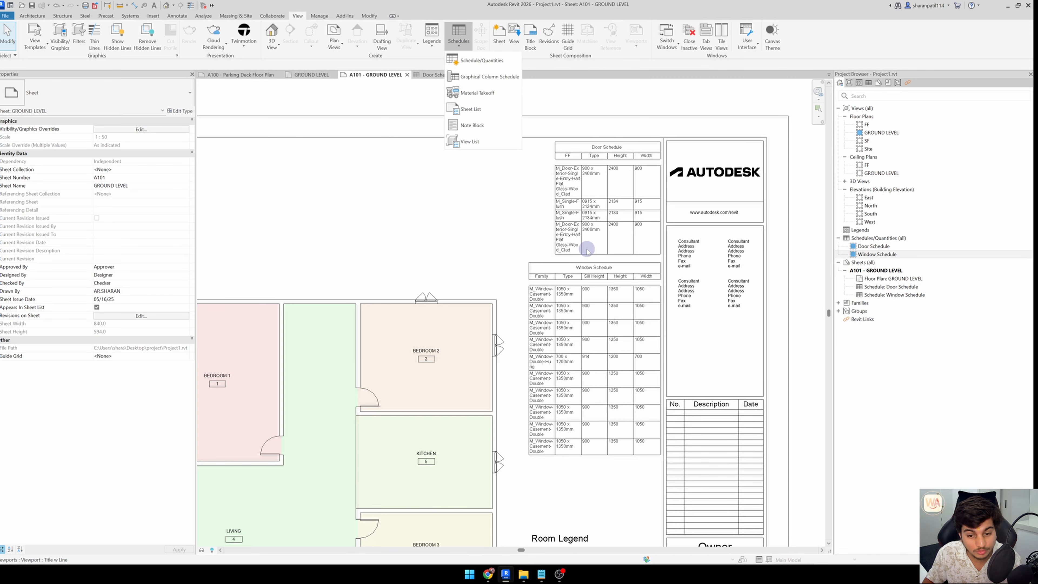
scroll(587, 250, down, 3)
scroll(567, 428, up, 2)
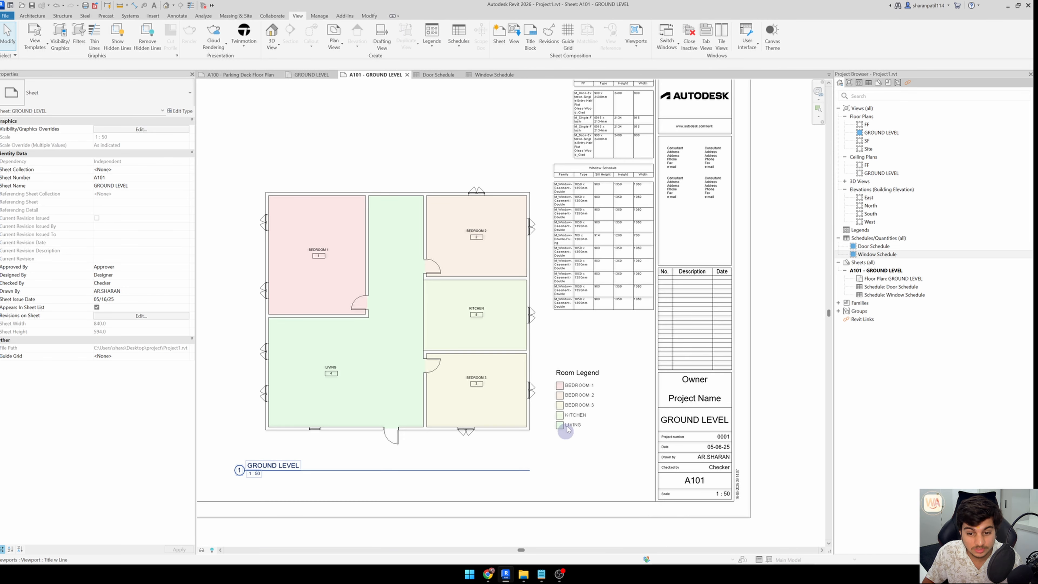
Set the floor plan viewport's Title on Sheet to GROUND FLOOR
click(577, 403)
scroll(577, 401, down, 2)
scroll(477, 378, down, 2)
scroll(386, 439, up, 3)
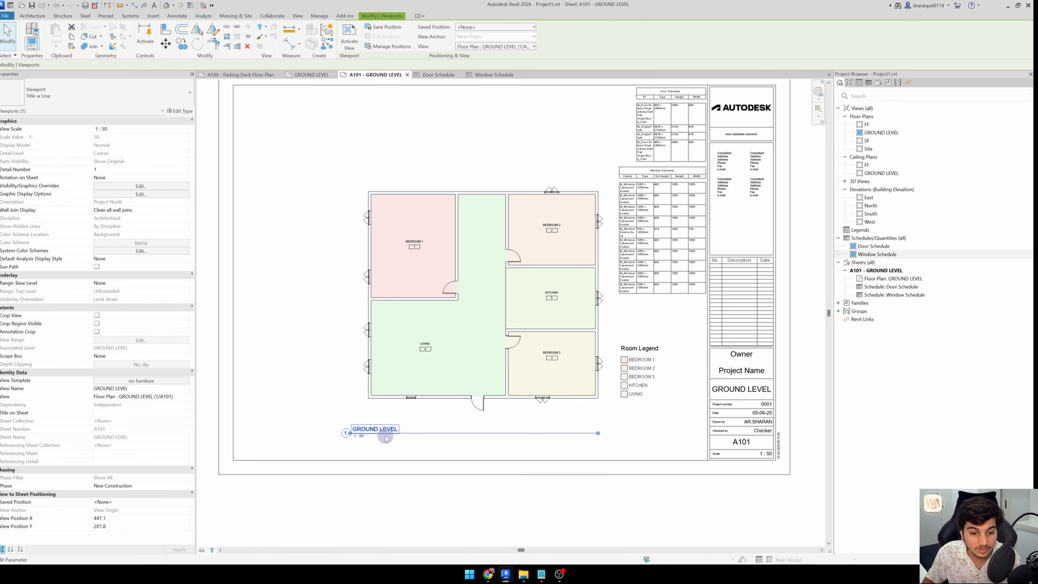
scroll(385, 439, up, 2)
key(Escape)
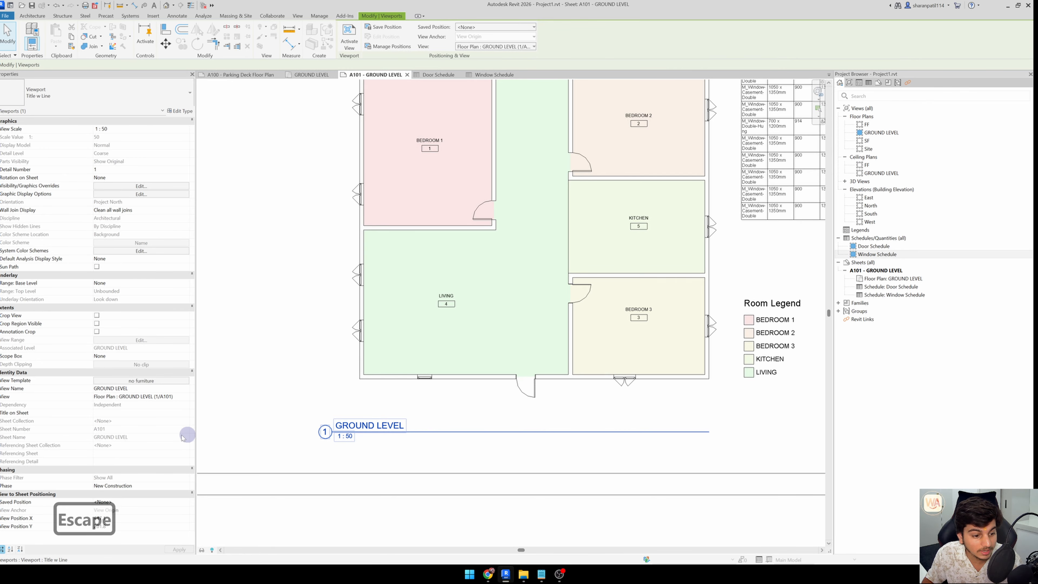
click(105, 413)
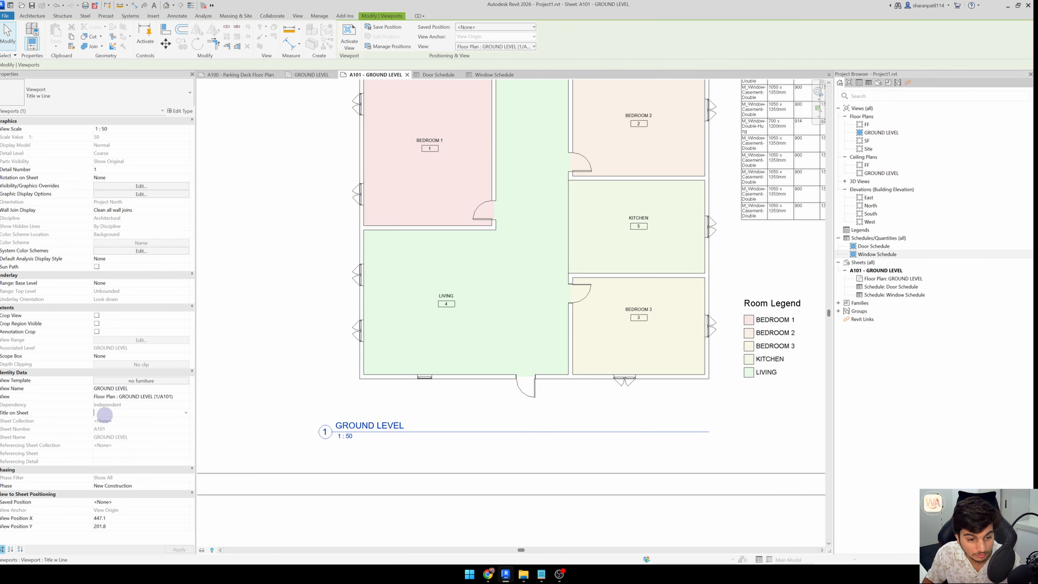
text(GRO)
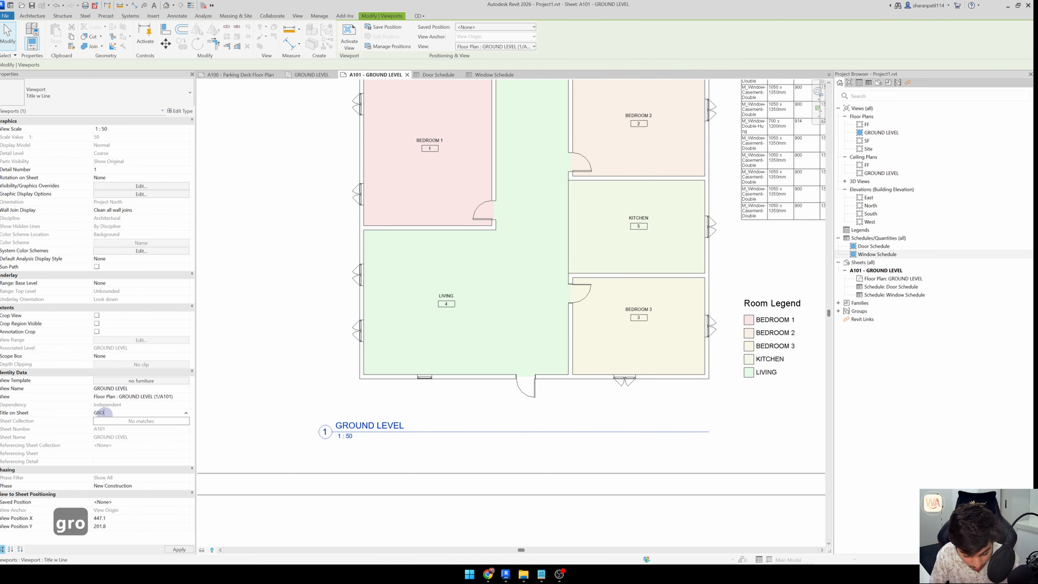
text(UND FL)
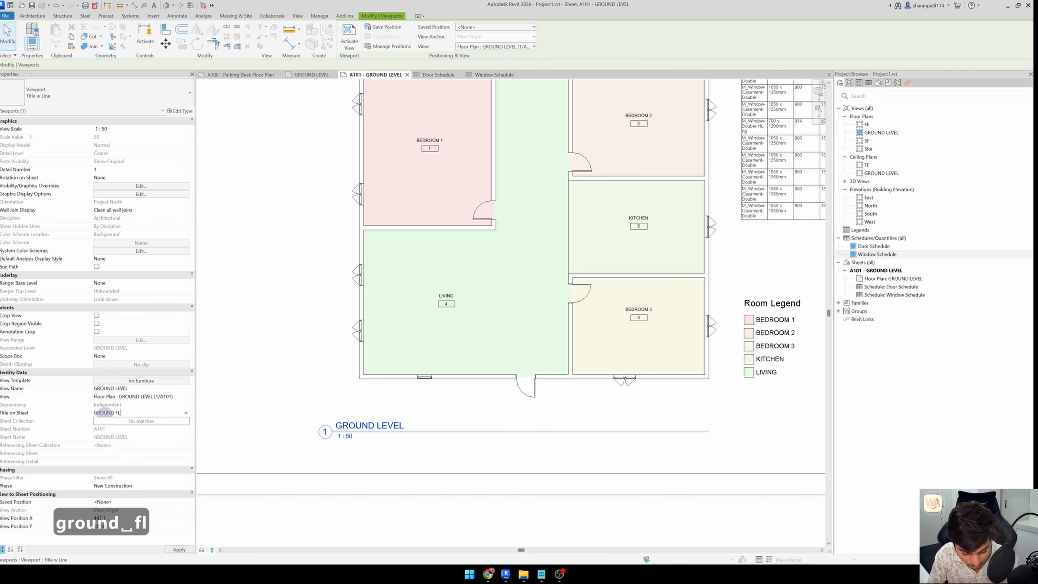
text(OOR - )
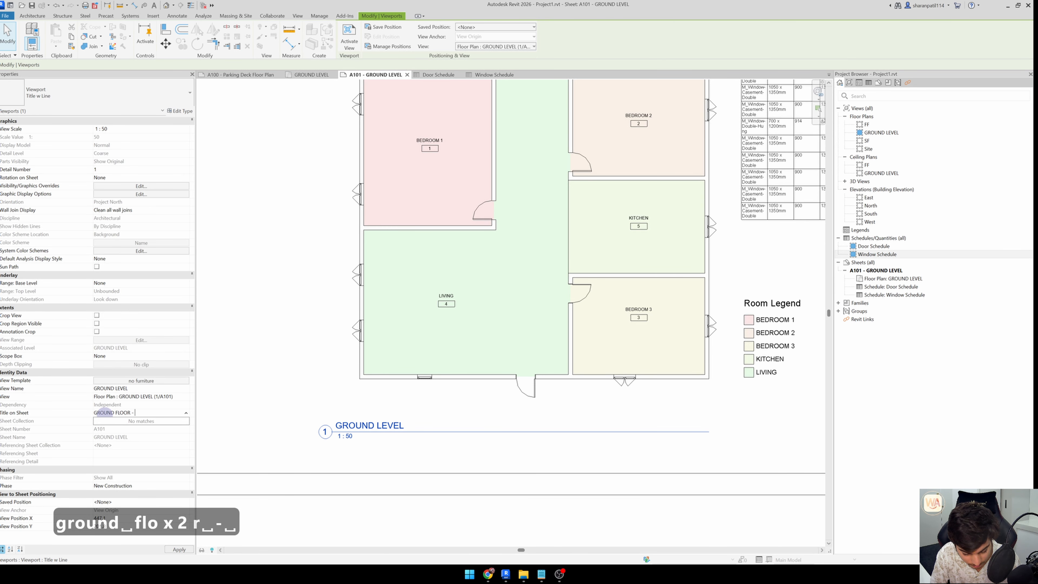
text(FOR)
key(BackSpace)
key(BackSpace)
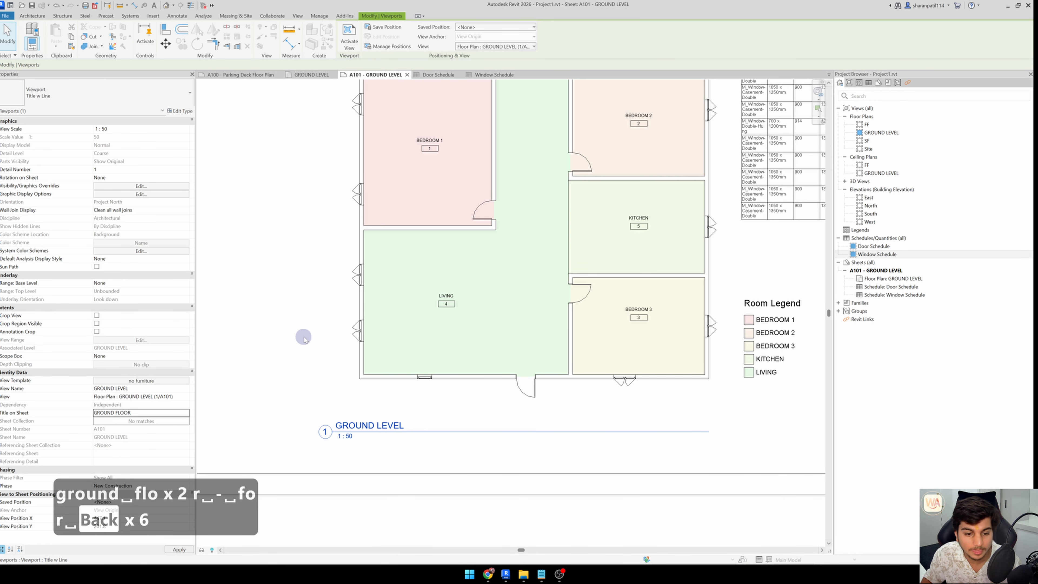
key(Escape)
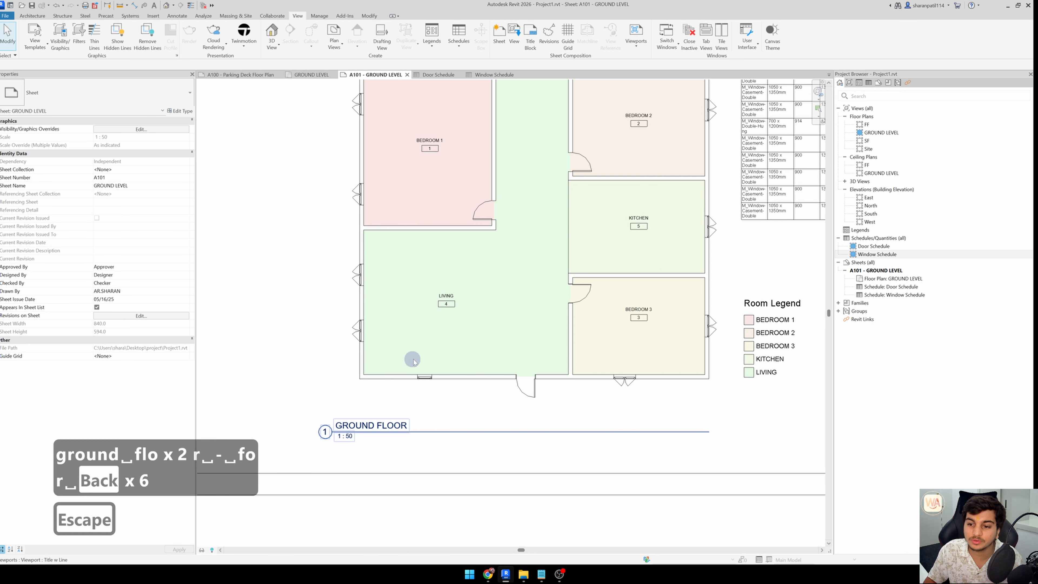
click(365, 422)
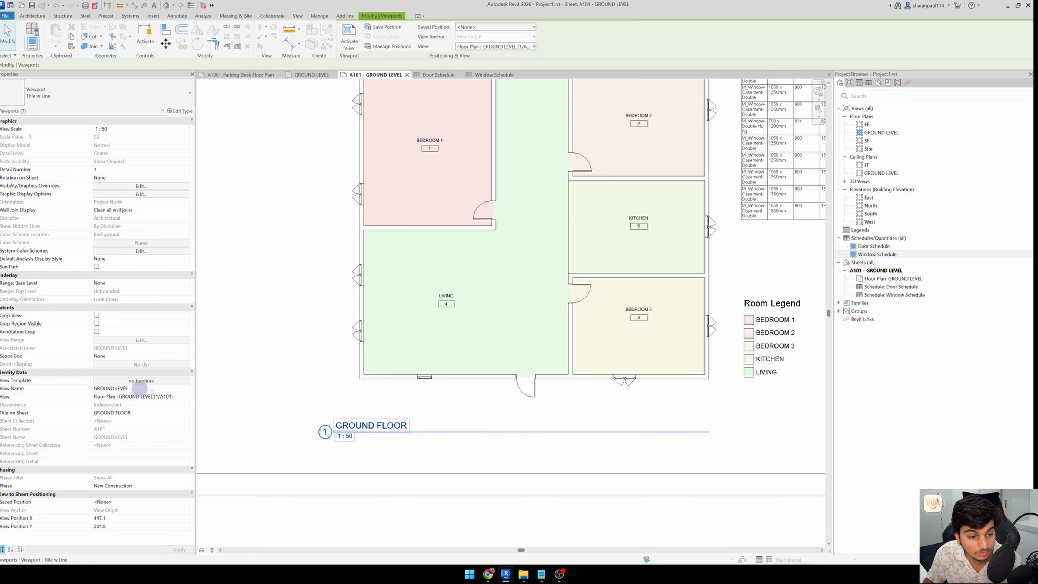
key(Escape)
key(Escape)
scroll(327, 373, down, 1)
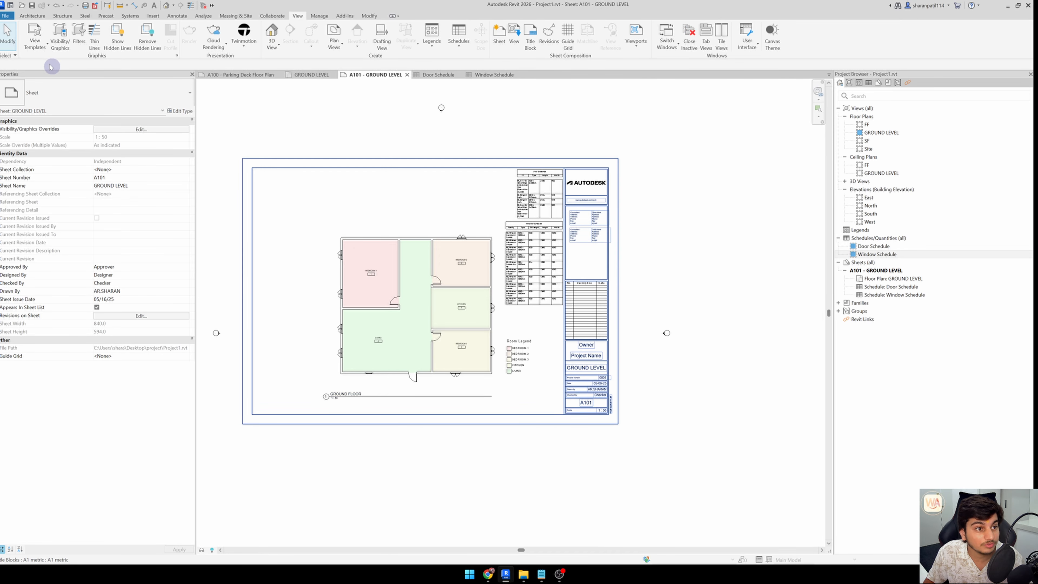
Start a PDF export of the project with the range set to selected views/sheets, and open that selection for editing
click(5, 15)
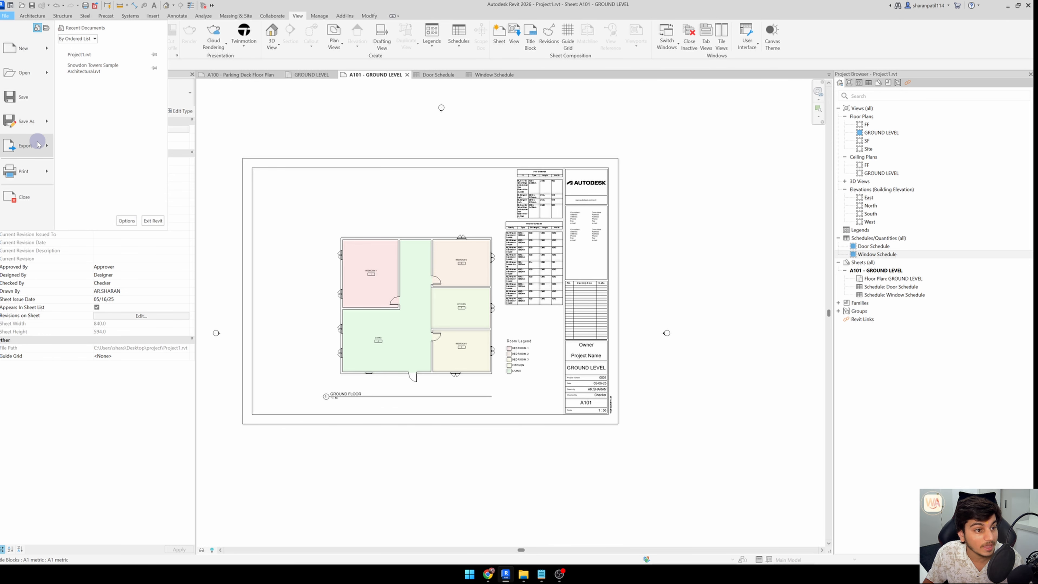
mouse_move(38, 144)
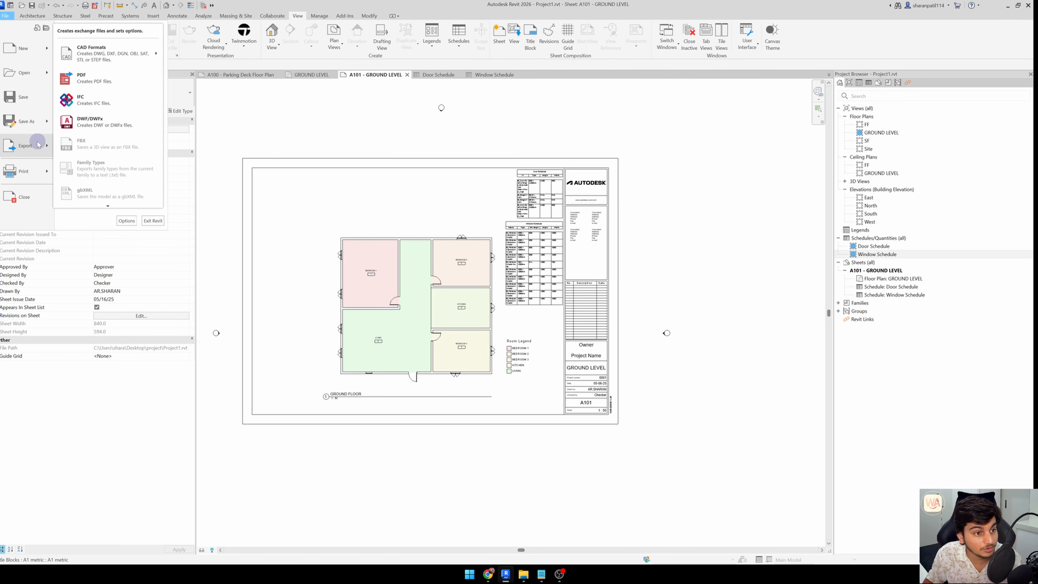
click(81, 79)
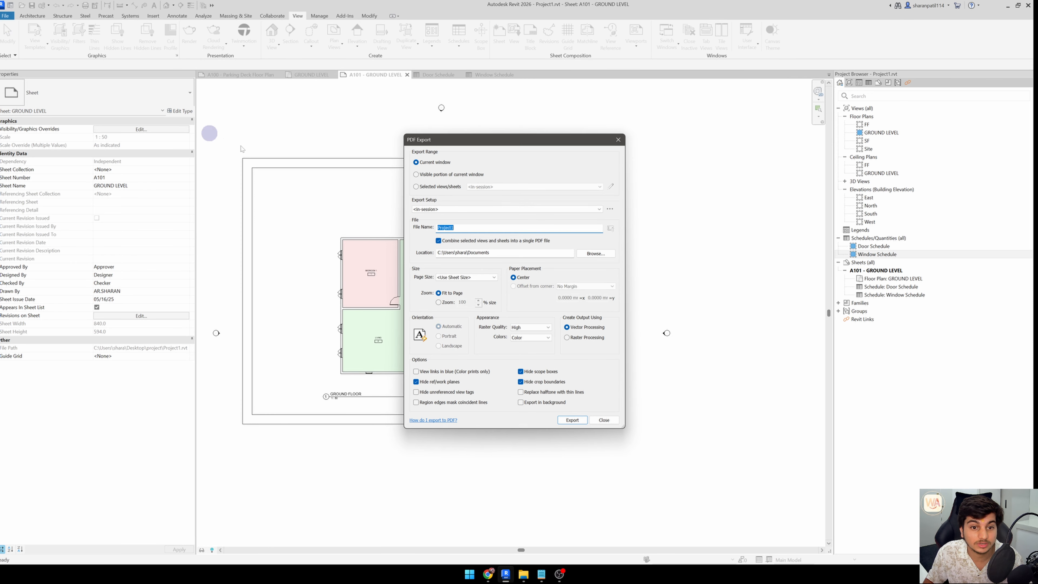
drag(446, 147, 688, 147)
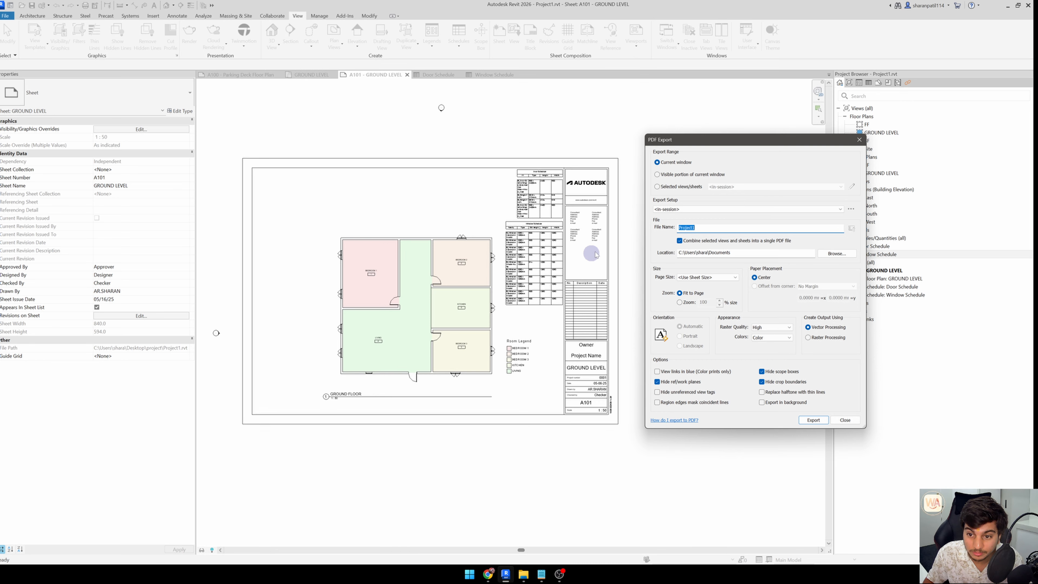
click(672, 186)
click(853, 187)
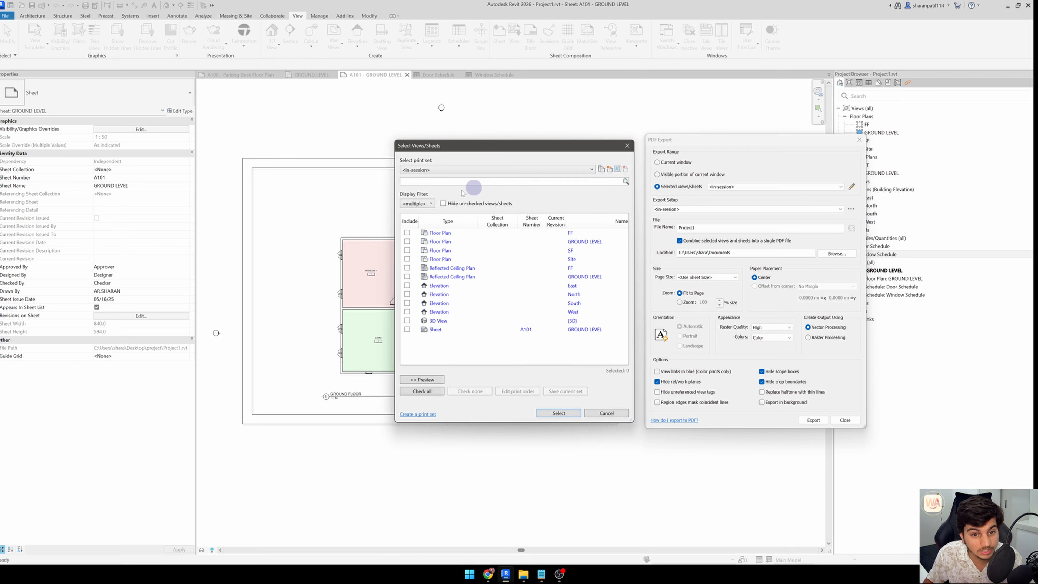
Filter the selection list to show only sheets and include sheet A101 GROUND LEVEL in the export
click(429, 203)
click(406, 228)
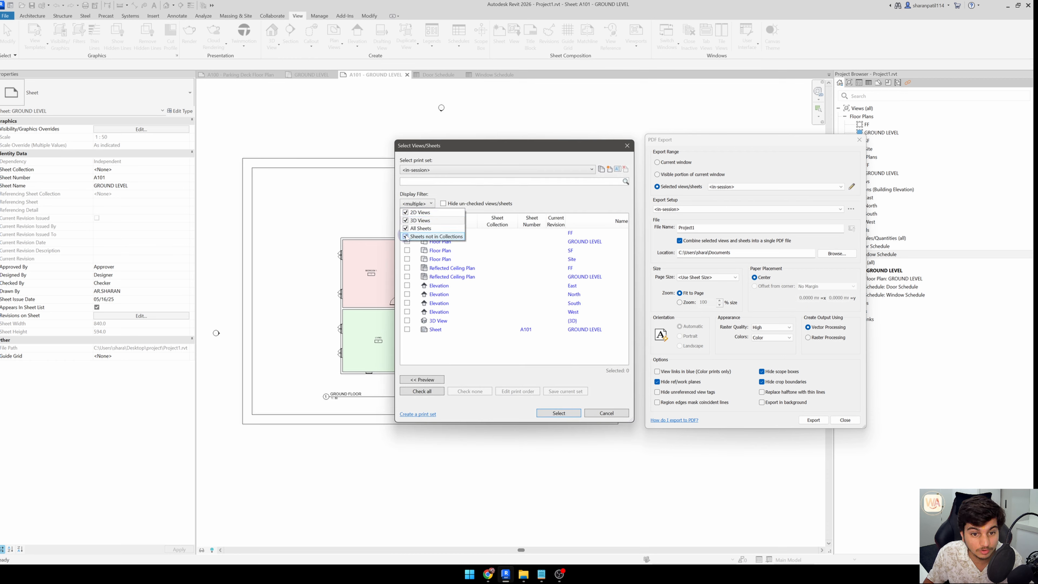
click(406, 236)
click(406, 221)
click(406, 213)
click(417, 229)
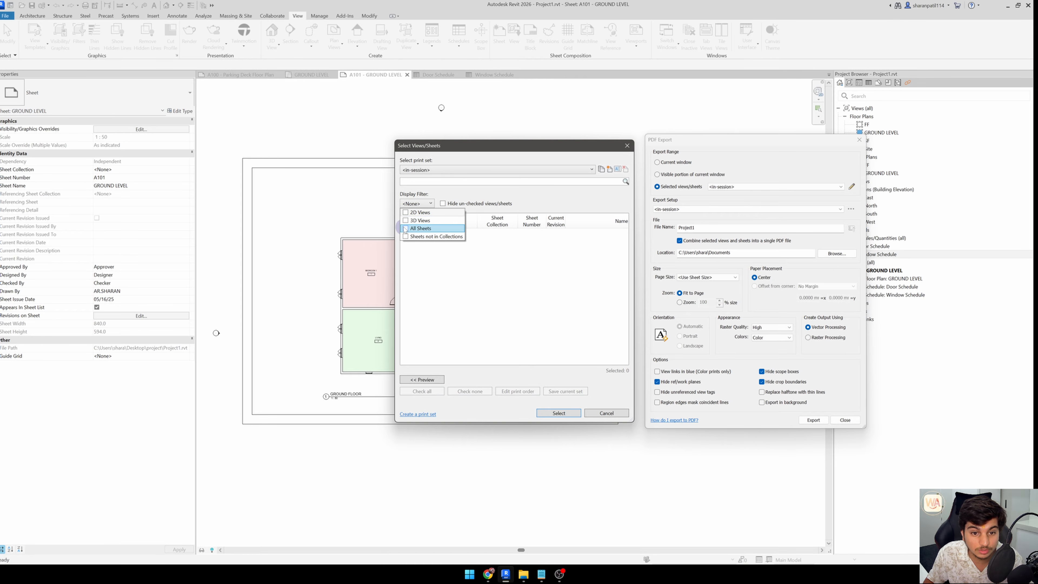
click(451, 325)
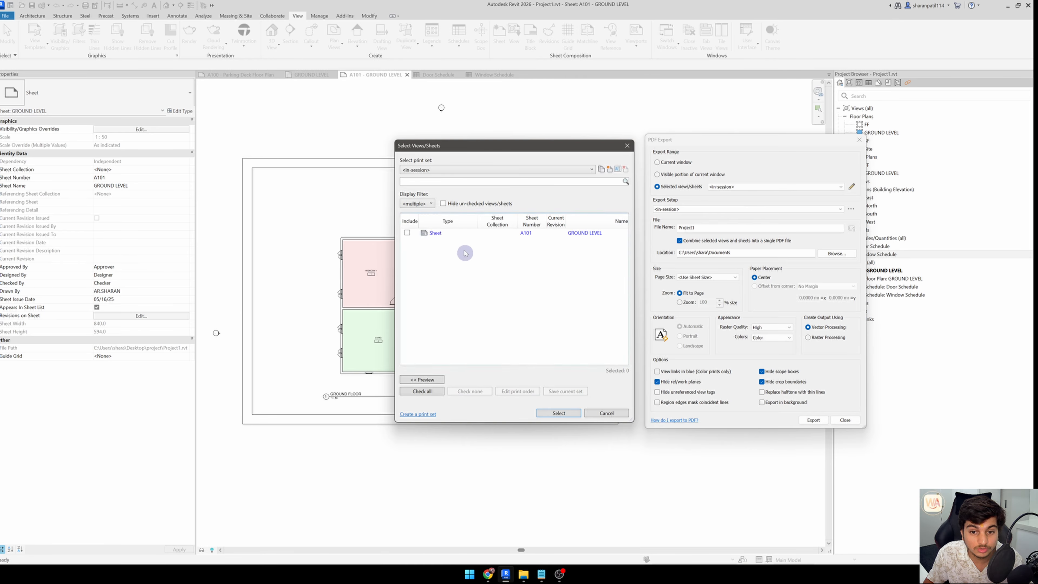
click(408, 233)
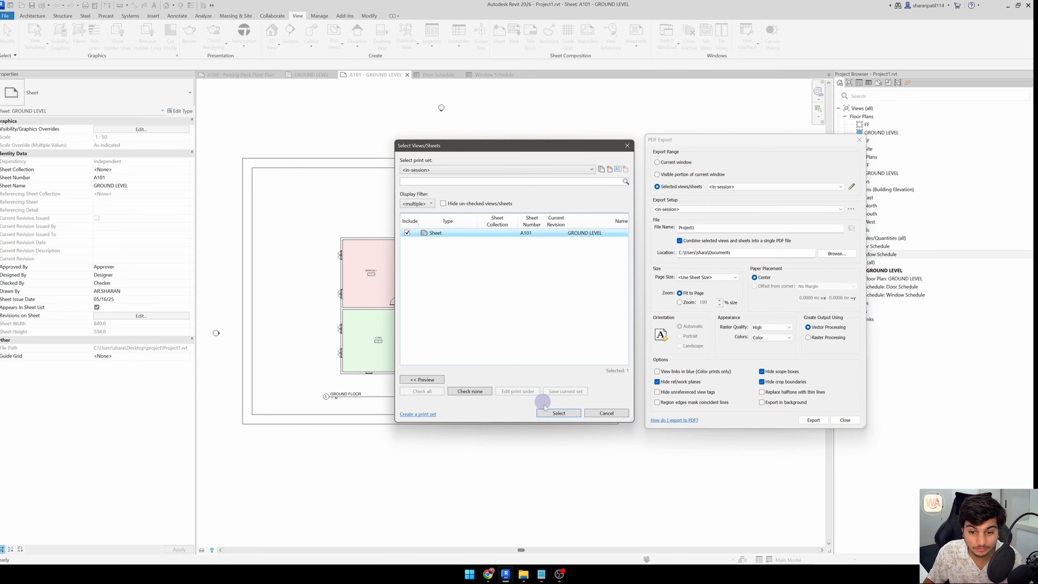
click(555, 413)
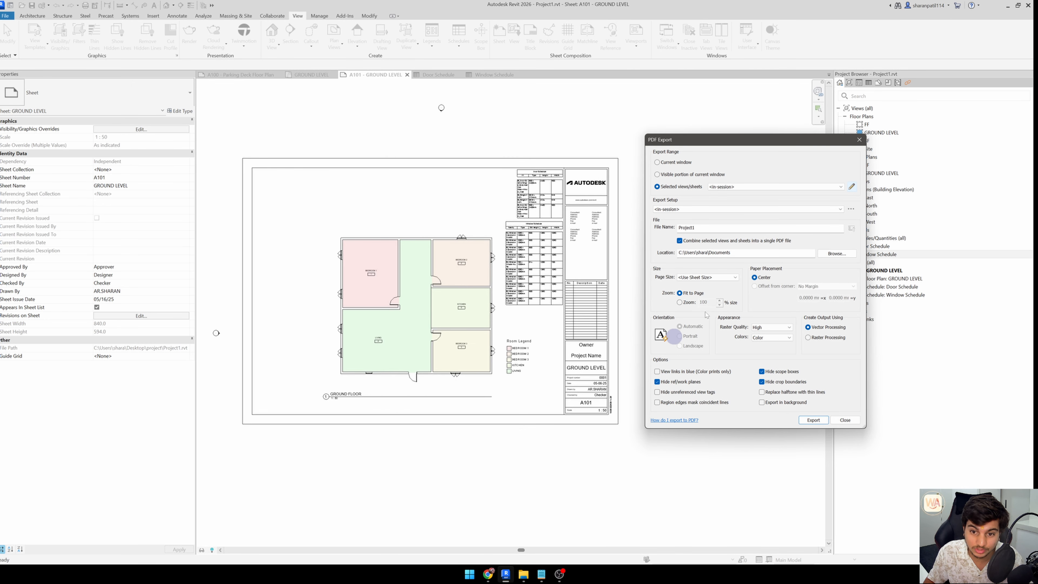
Name the PDF OUR 1ST PDF, set its location to the Desktop folder and export it
click(703, 227)
key(ctrl+a)
text(OU)
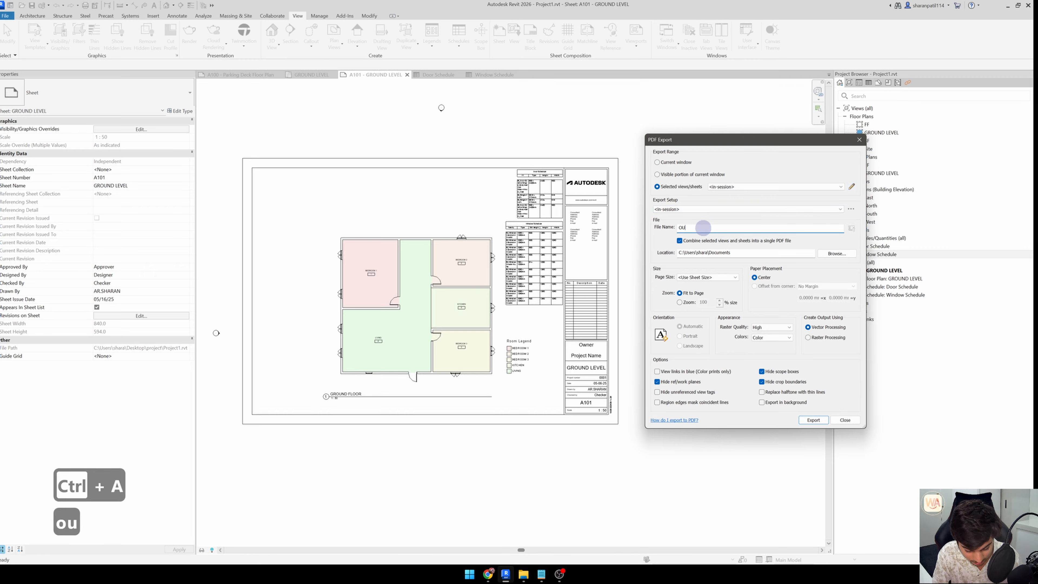
text(R 1ST PDF)
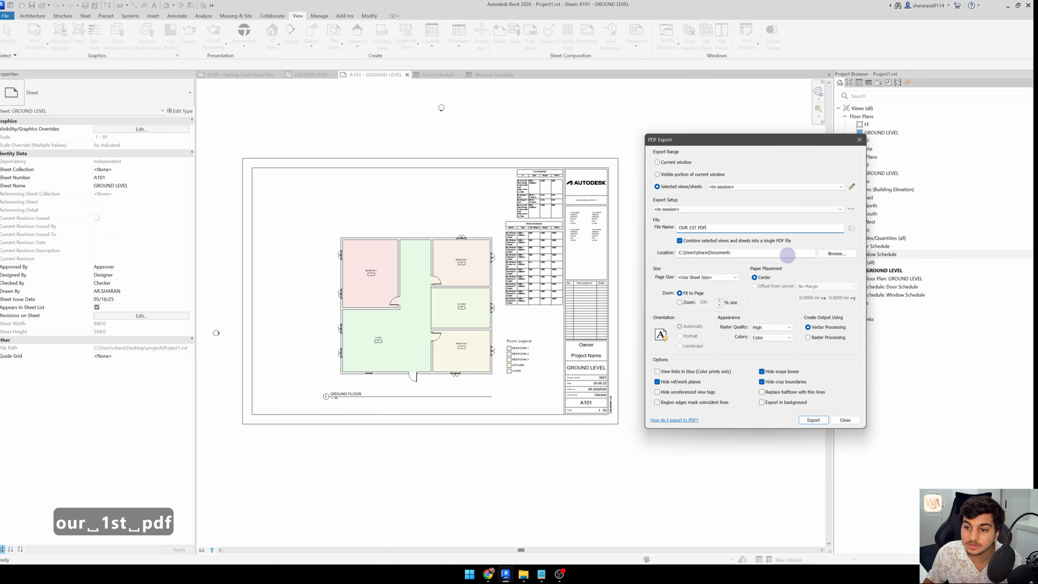
click(837, 252)
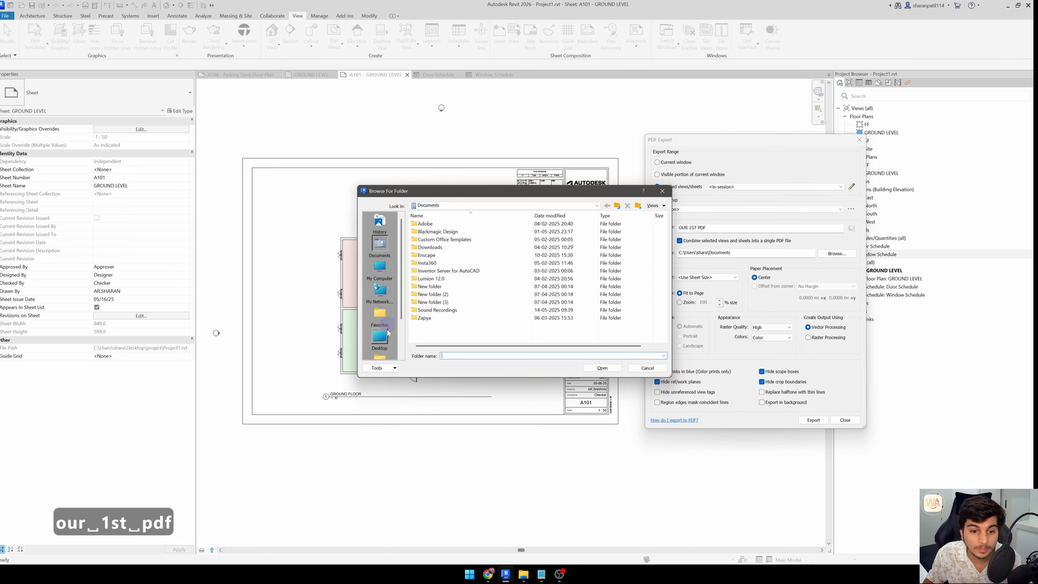
click(380, 336)
scroll(573, 354, down, 1)
click(602, 367)
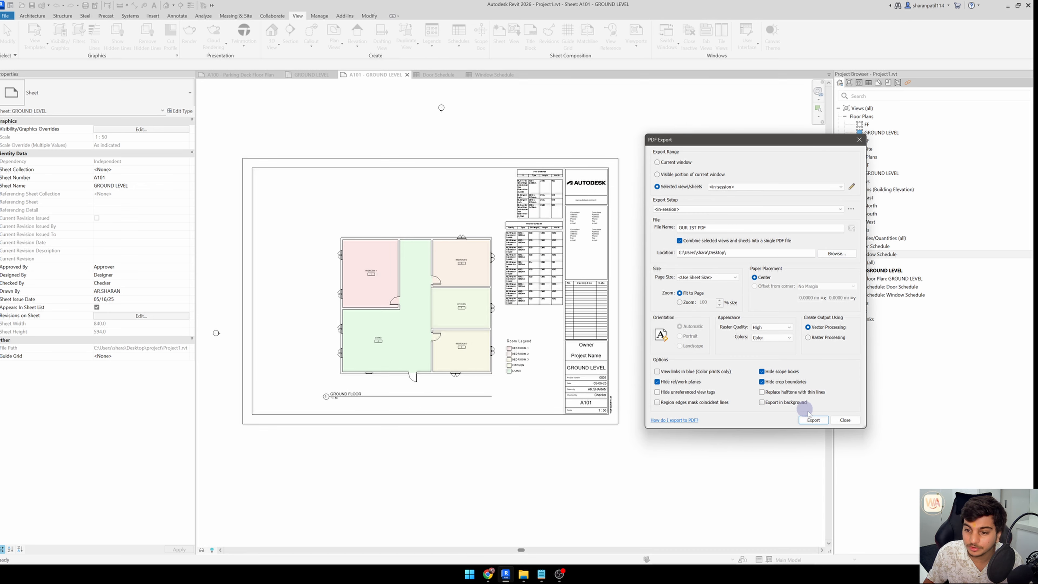
click(813, 420)
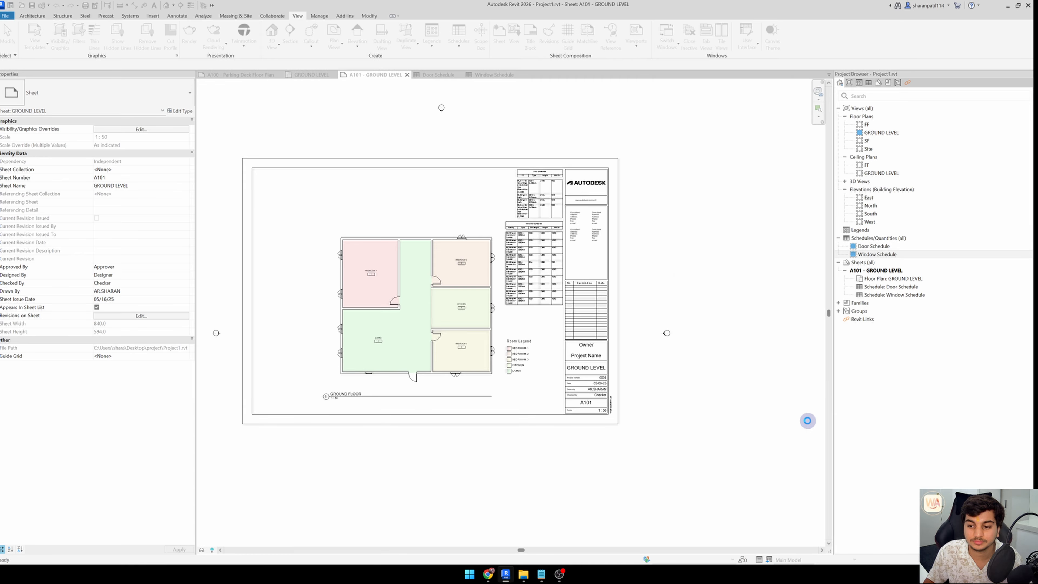
Examine the exported OUR 1ST PDF in Chrome, checking the whole page with its floor plan, schedules and room legend
click(1006, 6)
scroll(443, 245, down, 2)
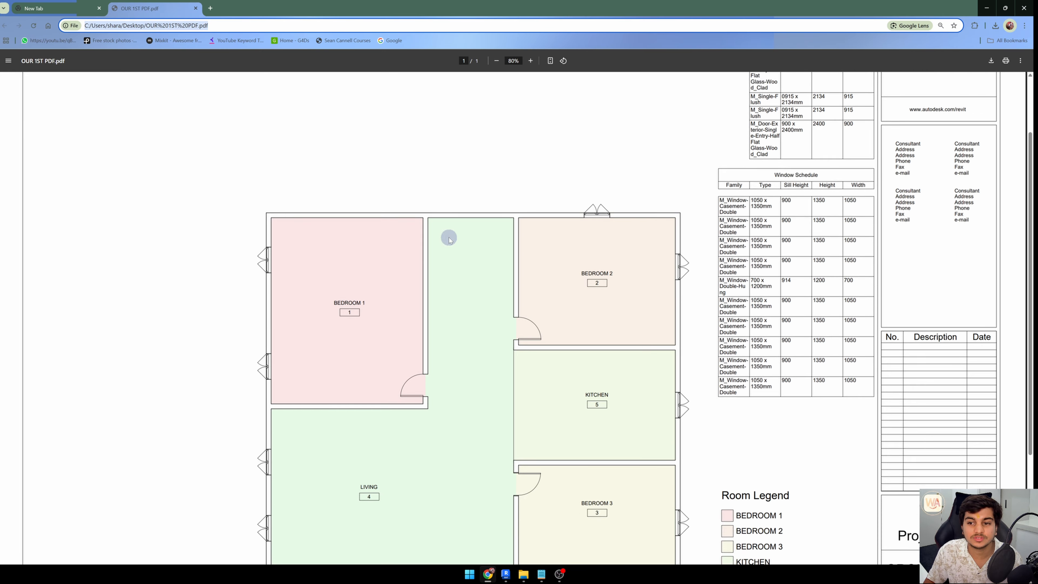
ctrl+scroll(447, 233, down, 5)
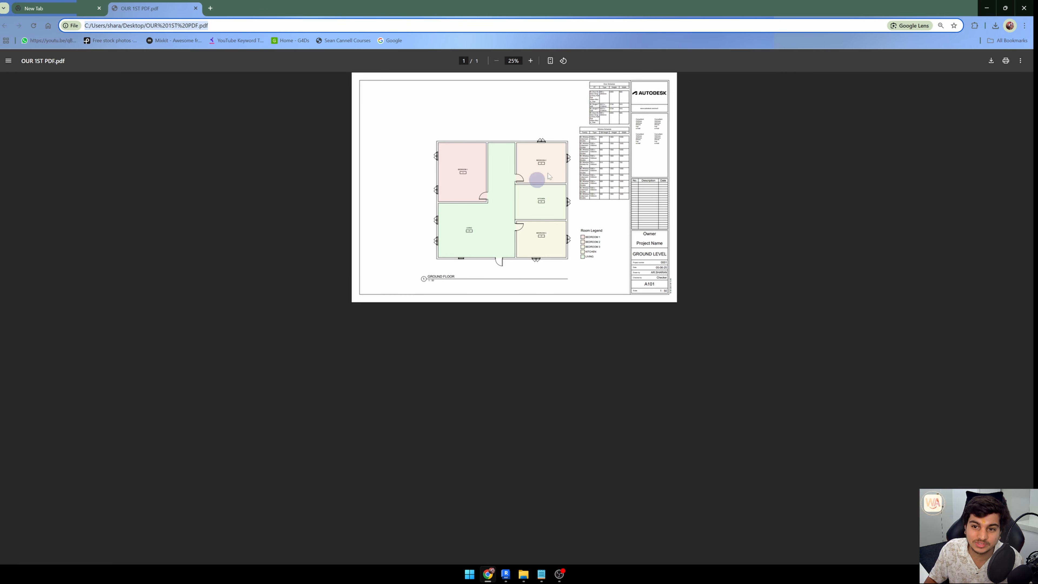
ctrl+scroll(654, 91, up, 3)
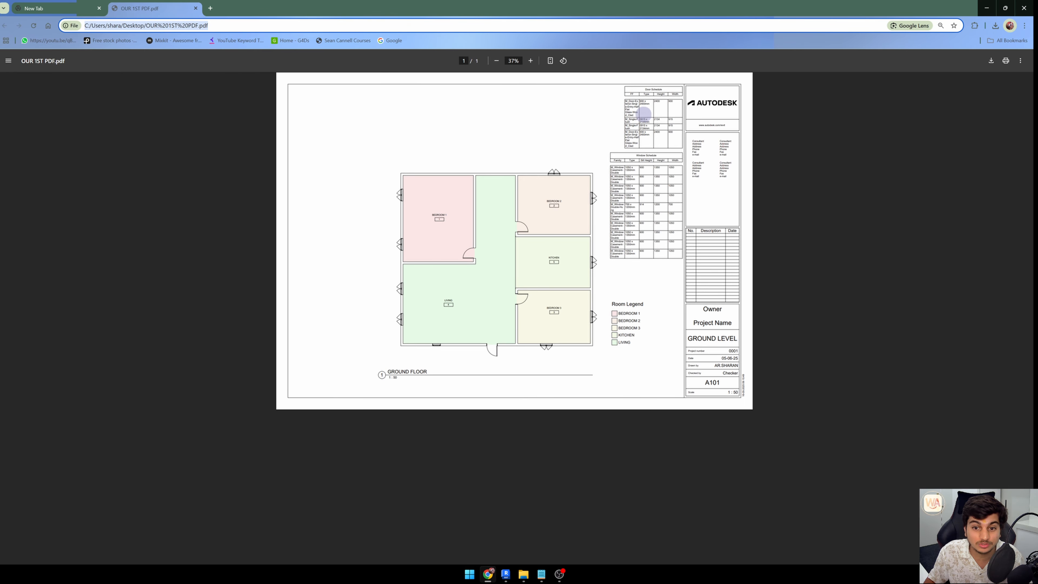
ctrl+scroll(711, 108, up, 2)
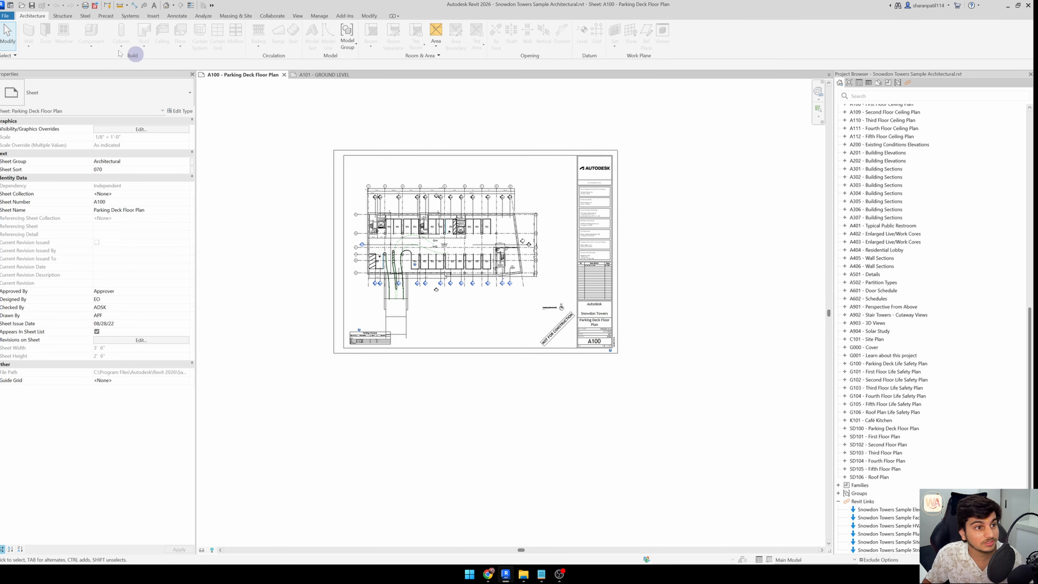
Export the Snowdon Towers sample project to PDF using the Arch - All Sheets print set, after reviewing its included sheets
click(5, 15)
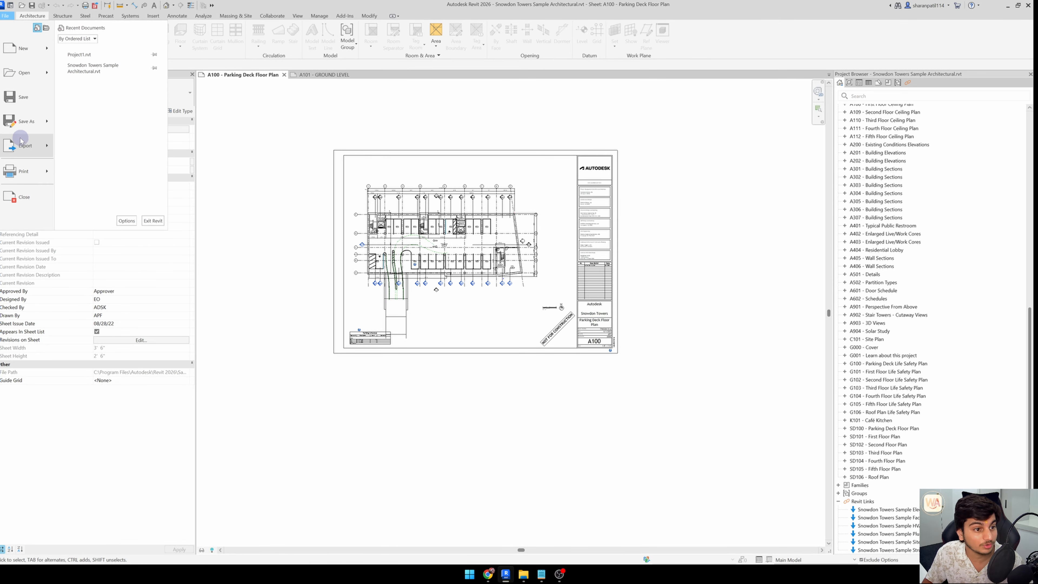
mouse_move(24, 145)
click(86, 121)
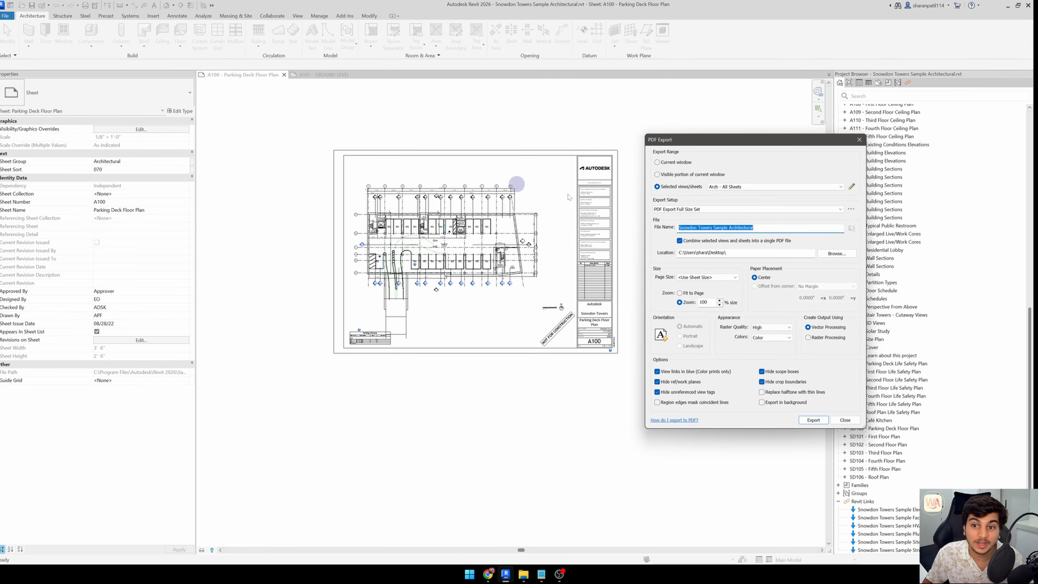
click(722, 196)
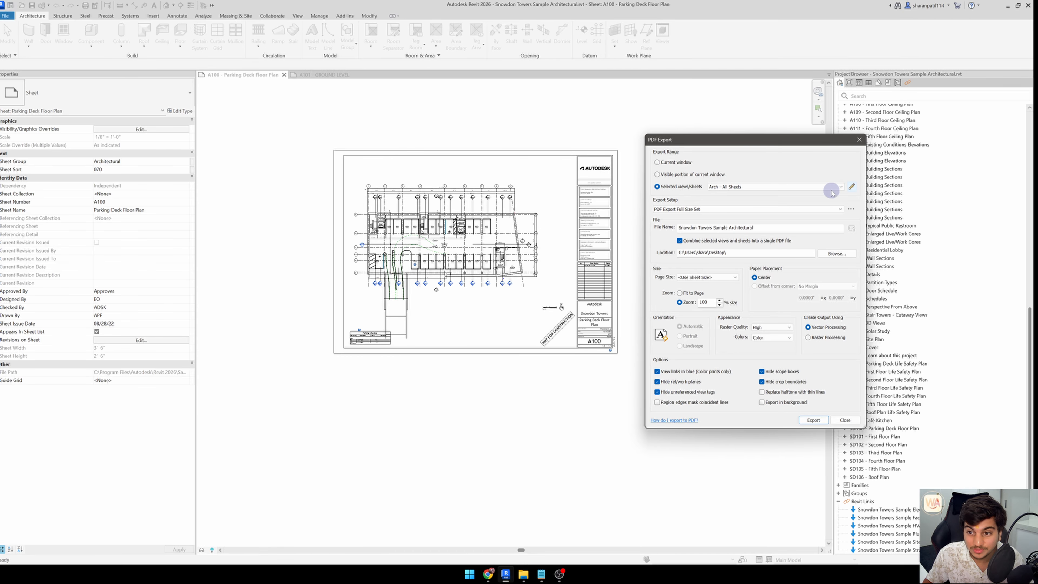
click(850, 186)
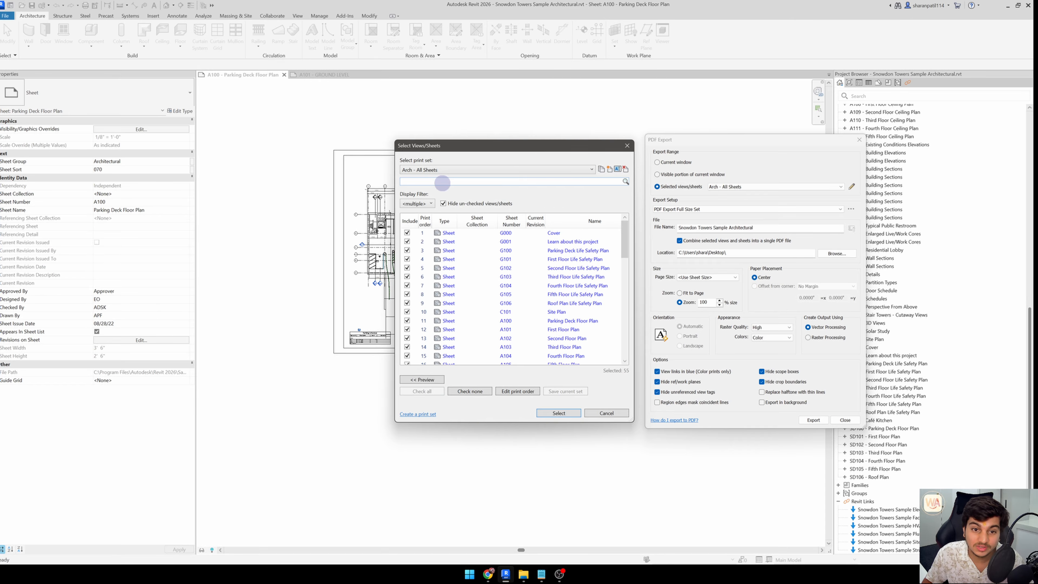
scroll(452, 245, down, 13)
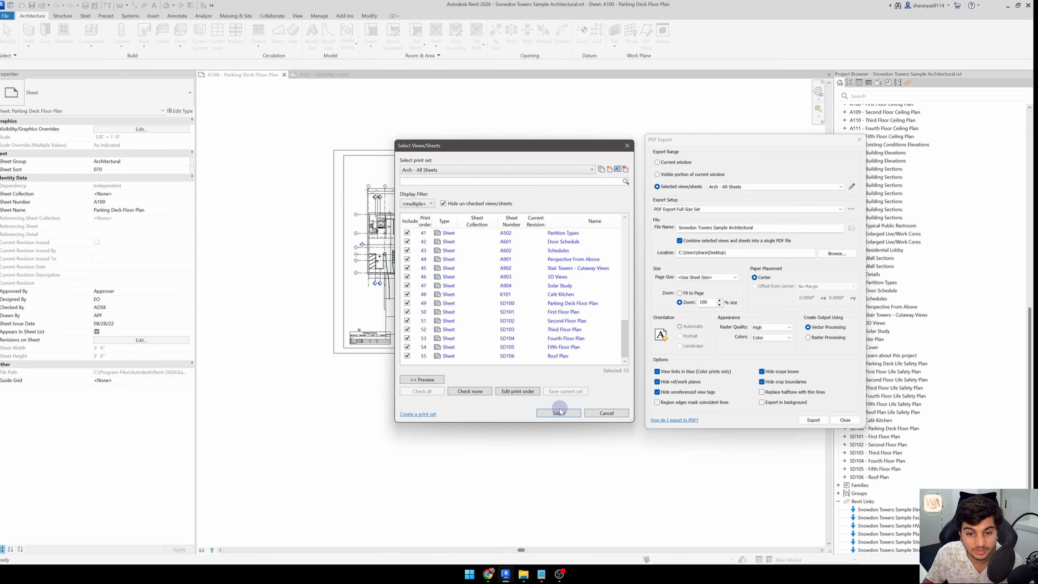
click(573, 411)
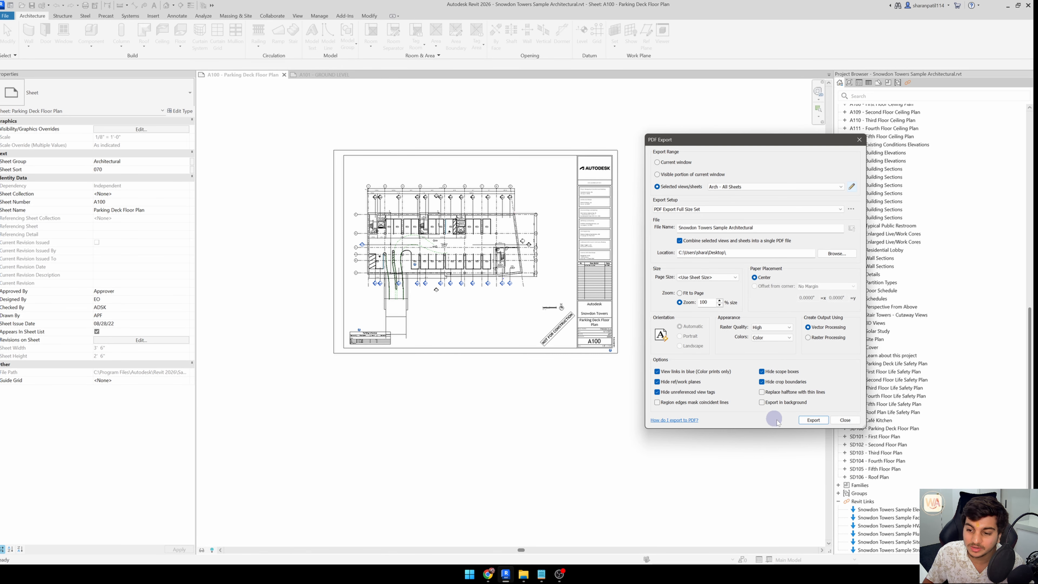
click(813, 419)
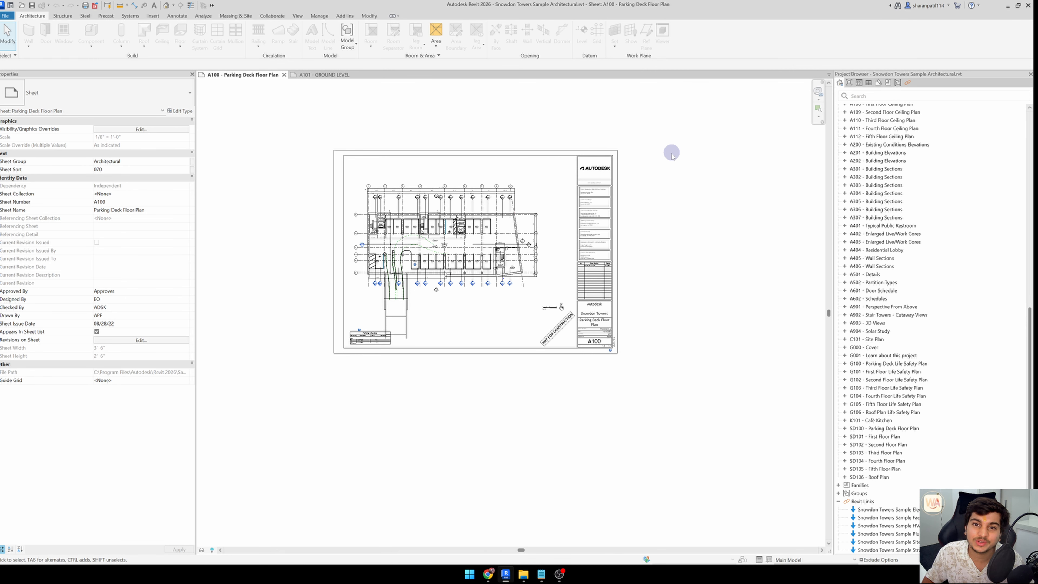